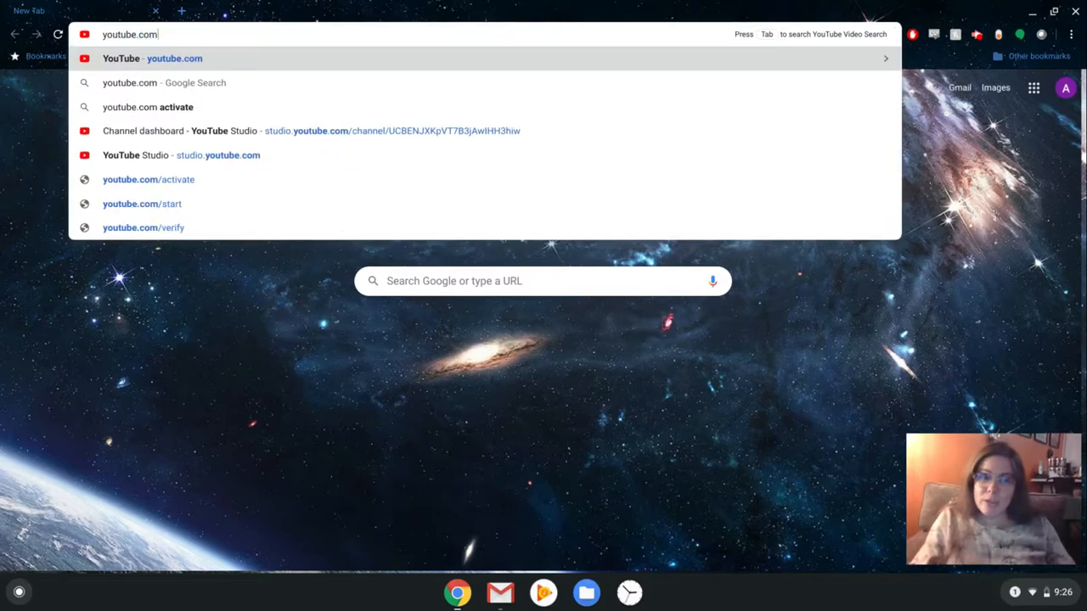
- Go to youtube.com and check which account is signed in
{"action": "key", "text": "Return"}
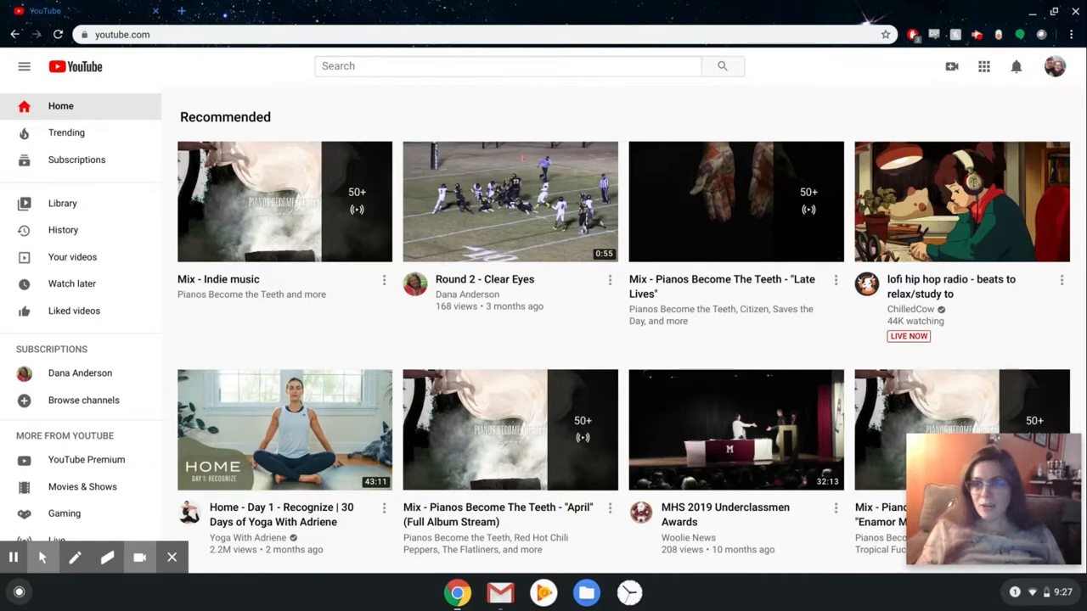
{"action": "left_click", "coordinate": [1054, 70]}
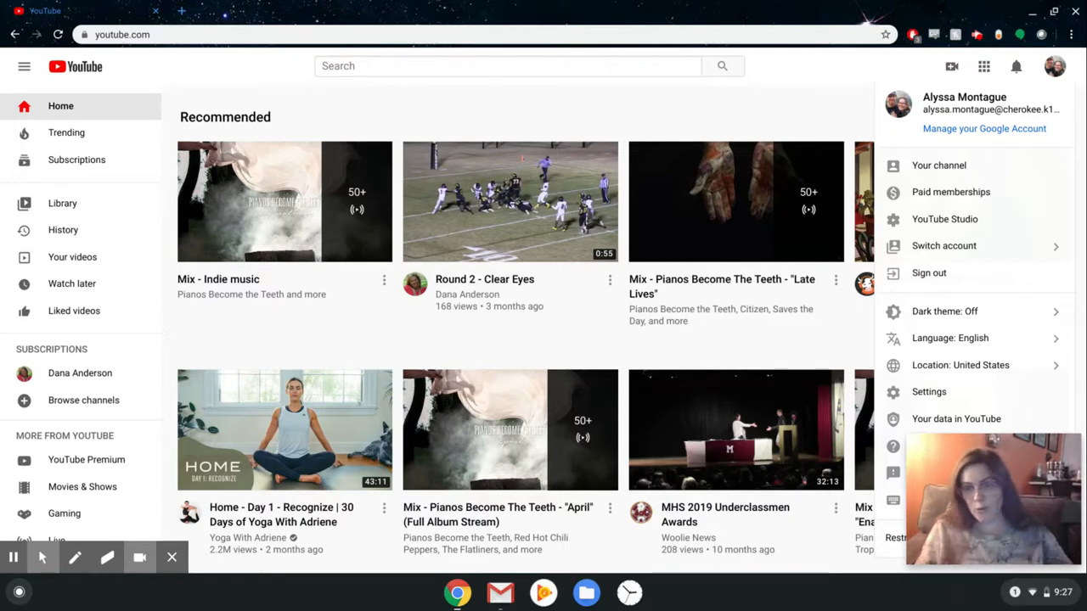
{"action": "left_click", "coordinate": [725, 97]}
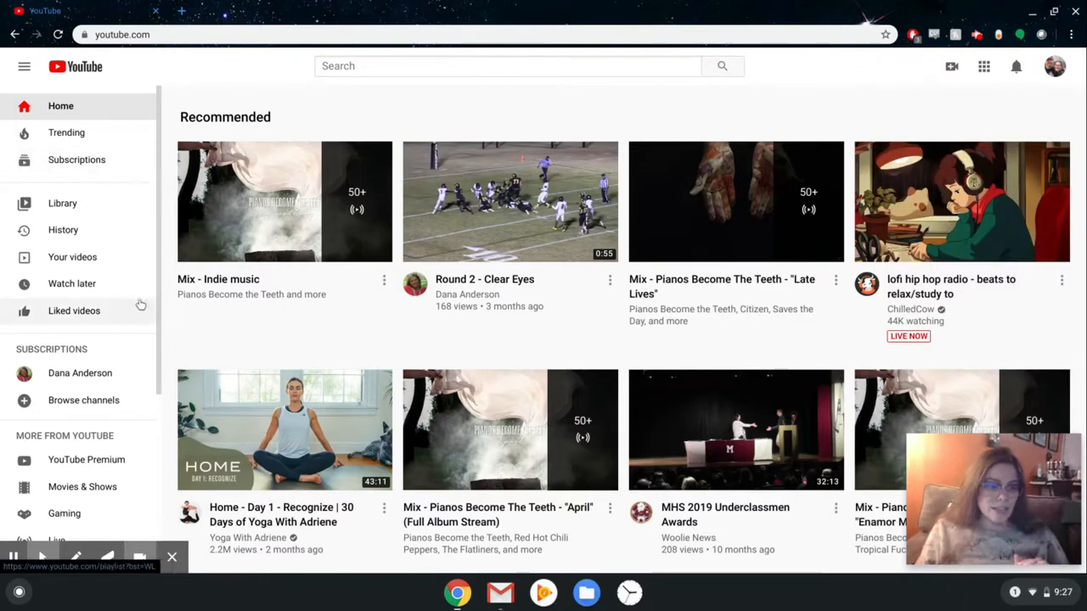
- Open the page of your own uploaded videos and look through the list of uploads
{"action": "scroll", "coordinate": [146, 374], "scroll_direction": "down", "scroll_amount": 3}
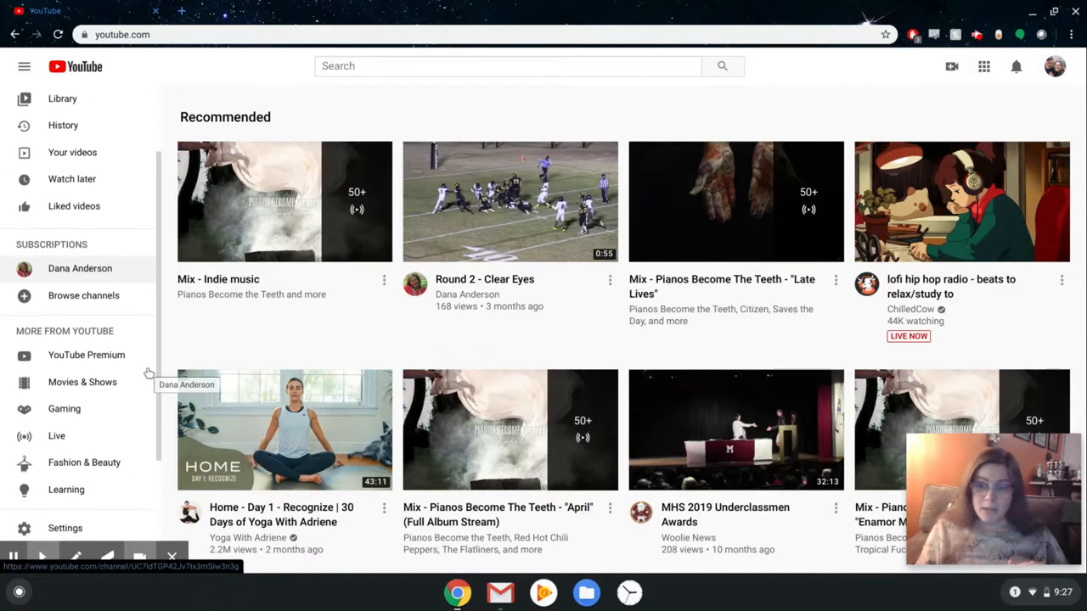
{"action": "scroll", "coordinate": [146, 374], "scroll_direction": "up", "scroll_amount": 1}
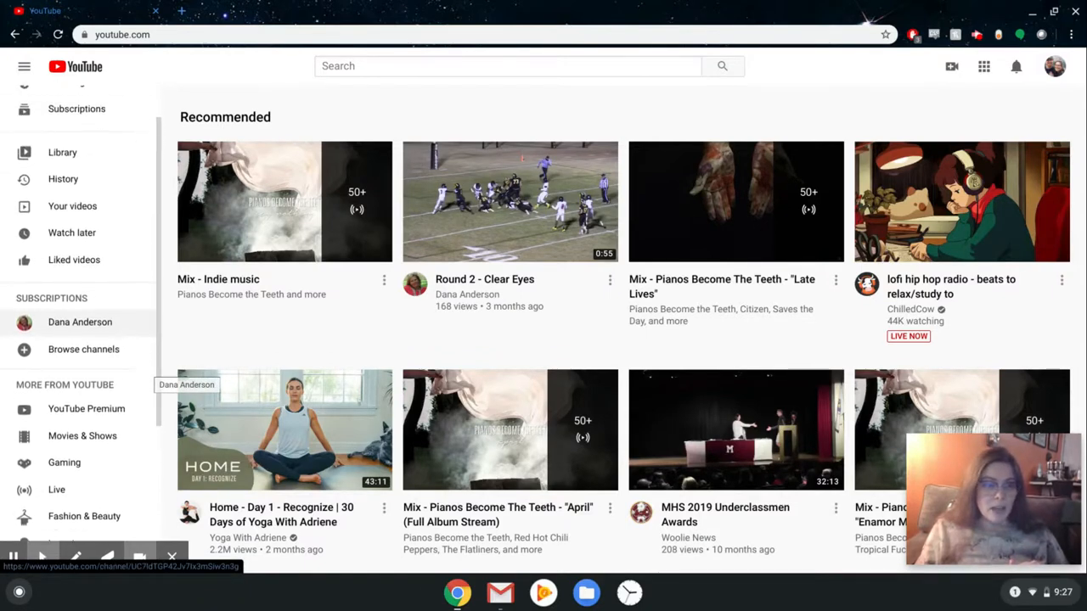
{"action": "scroll", "coordinate": [147, 374], "scroll_direction": "up", "scroll_amount": 1}
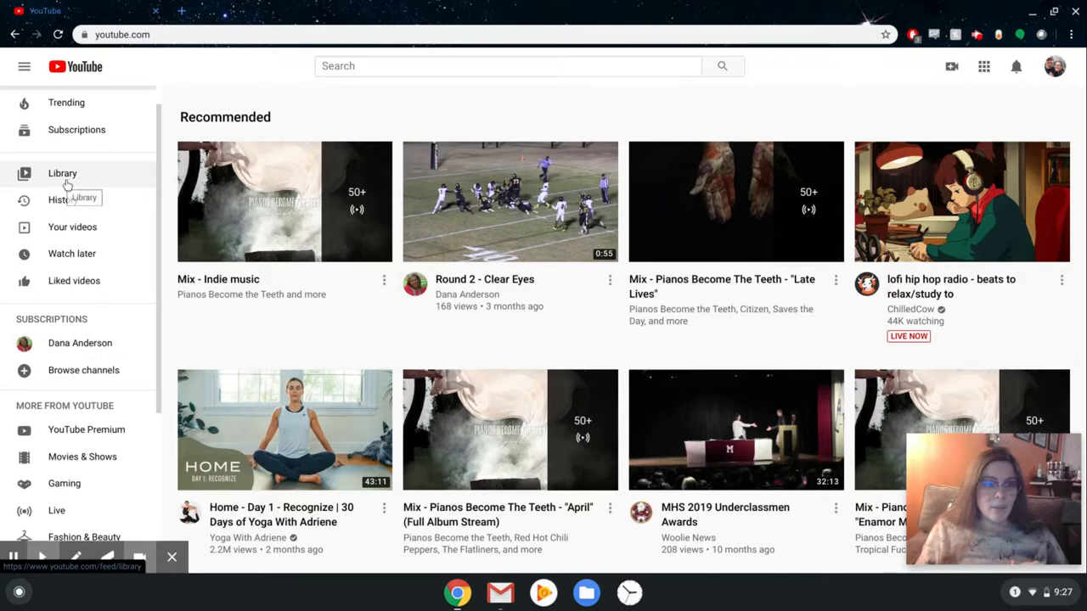
{"action": "left_click", "coordinate": [86, 237]}
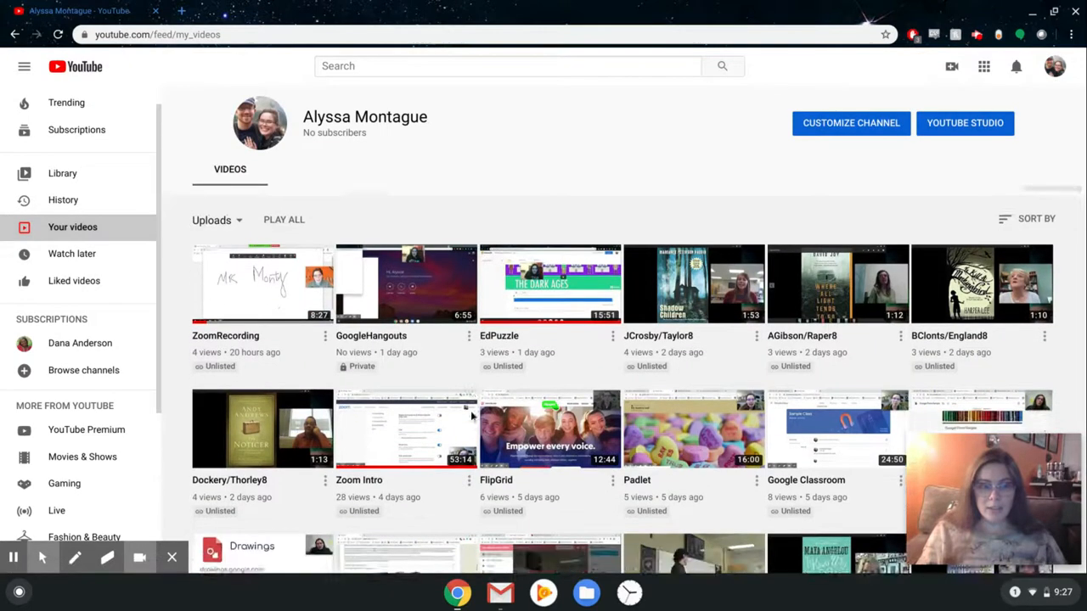
{"action": "scroll", "coordinate": [471, 415], "scroll_direction": "down", "scroll_amount": 6}
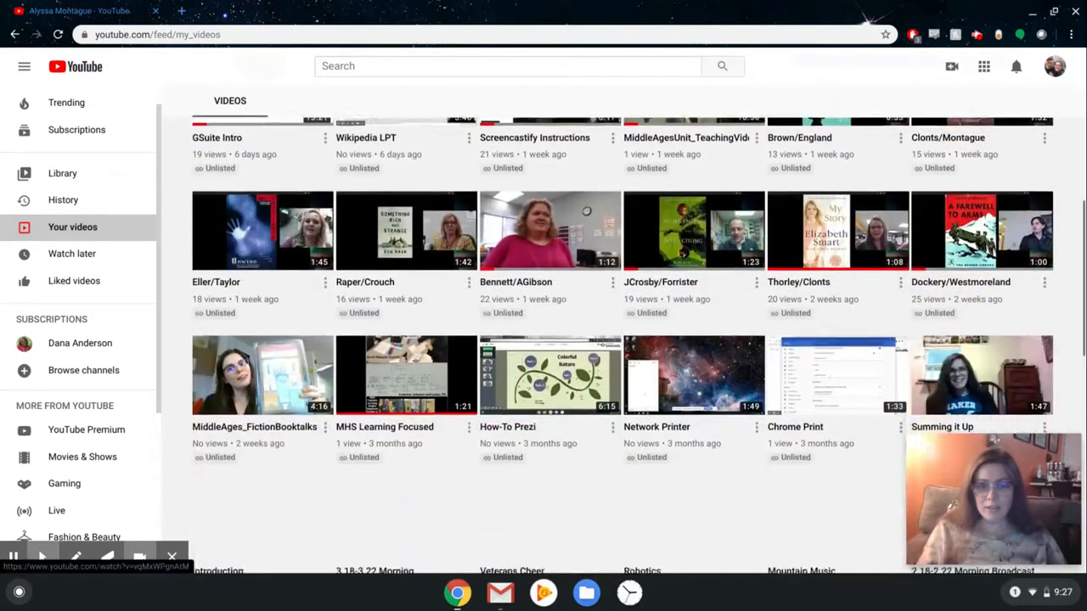
{"action": "scroll", "coordinate": [471, 414], "scroll_direction": "up", "scroll_amount": 6}
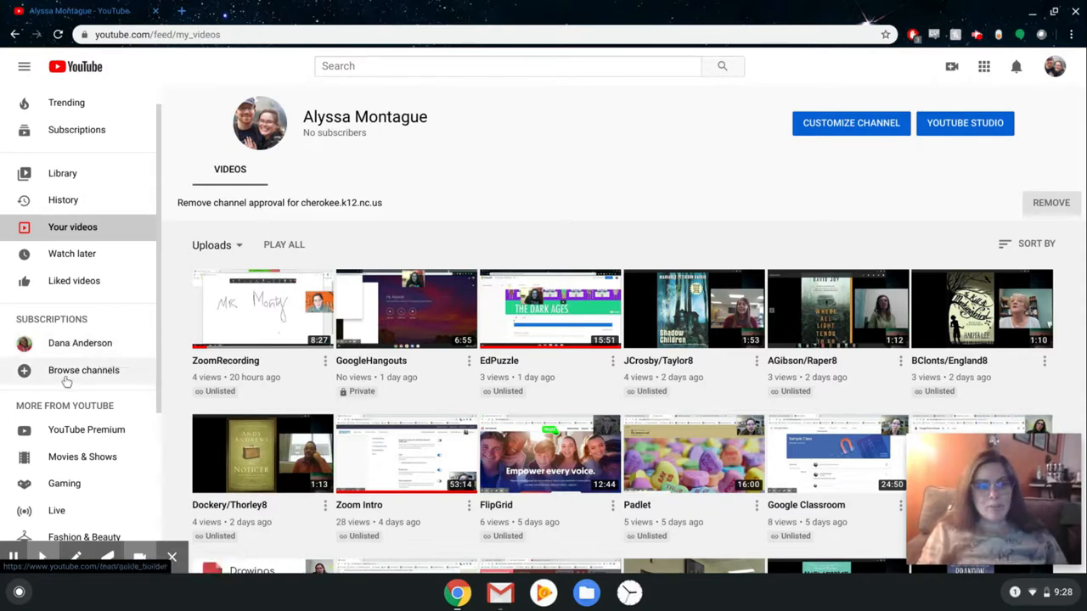
{"action": "scroll", "coordinate": [75, 379], "scroll_direction": "down", "scroll_amount": 5}
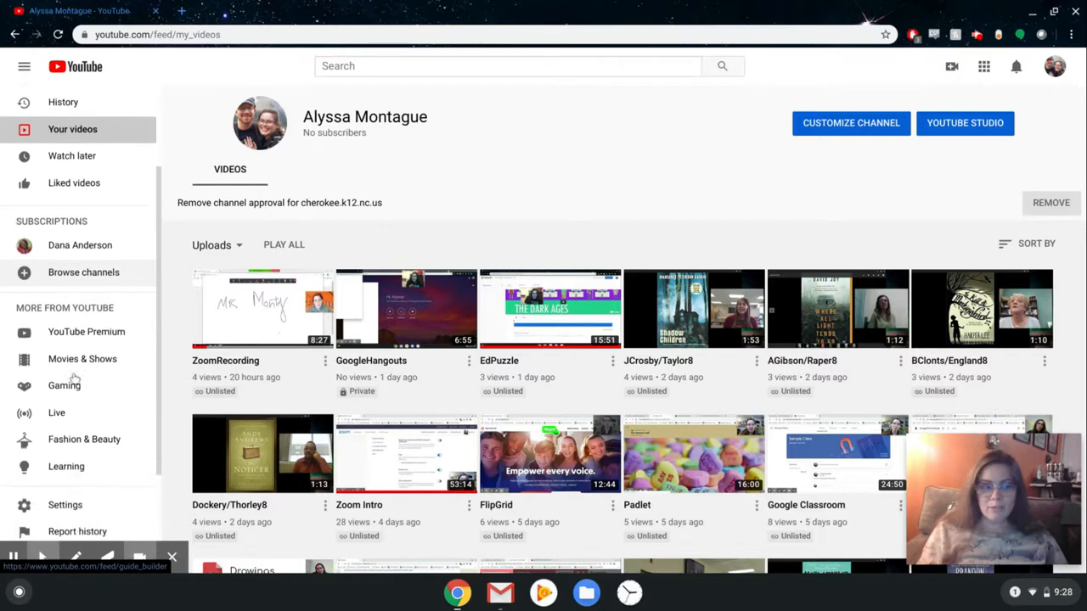
{"action": "scroll", "coordinate": [77, 127], "scroll_direction": "up", "scroll_amount": 1}
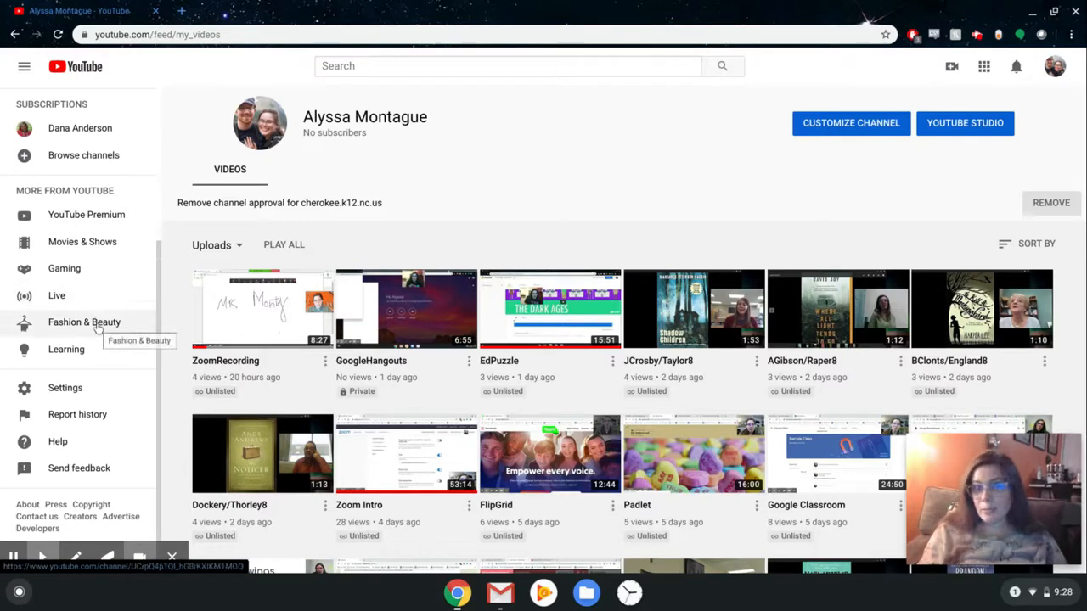
{"action": "scroll", "coordinate": [98, 327], "scroll_direction": "up", "scroll_amount": 3}
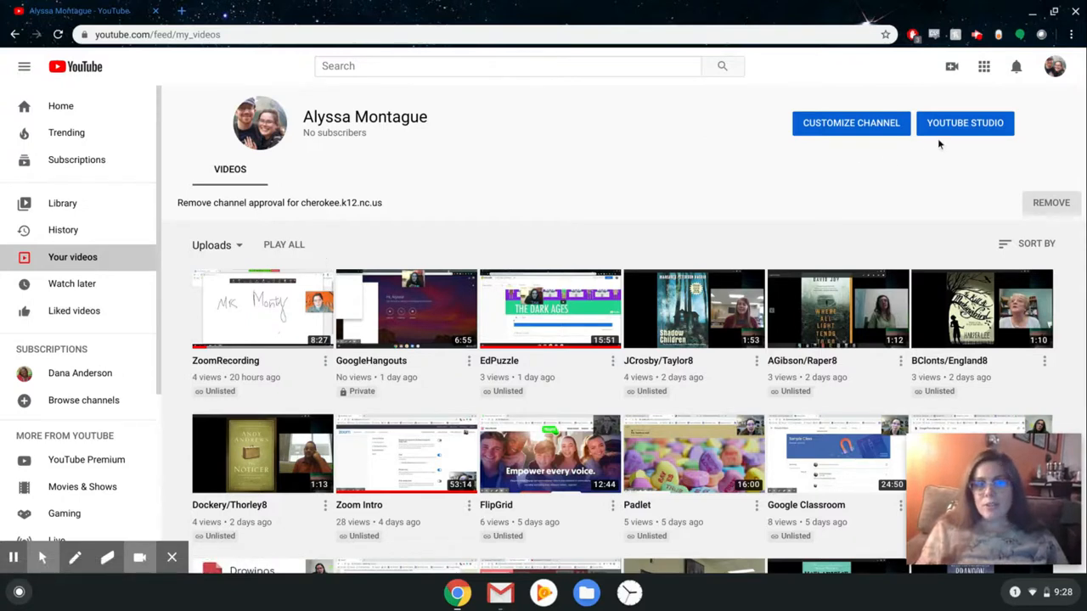
- Open YouTube Studio and upload the video file zoom_0.mp4 from the Downloads folder
{"action": "left_click", "coordinate": [1051, 72]}
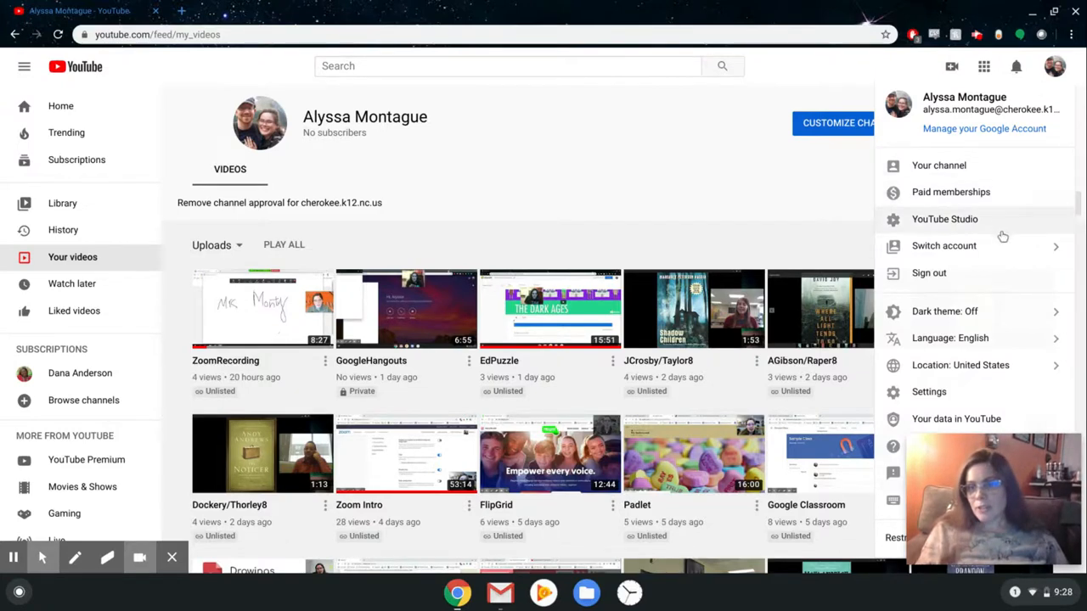
{"action": "left_click", "coordinate": [957, 221]}
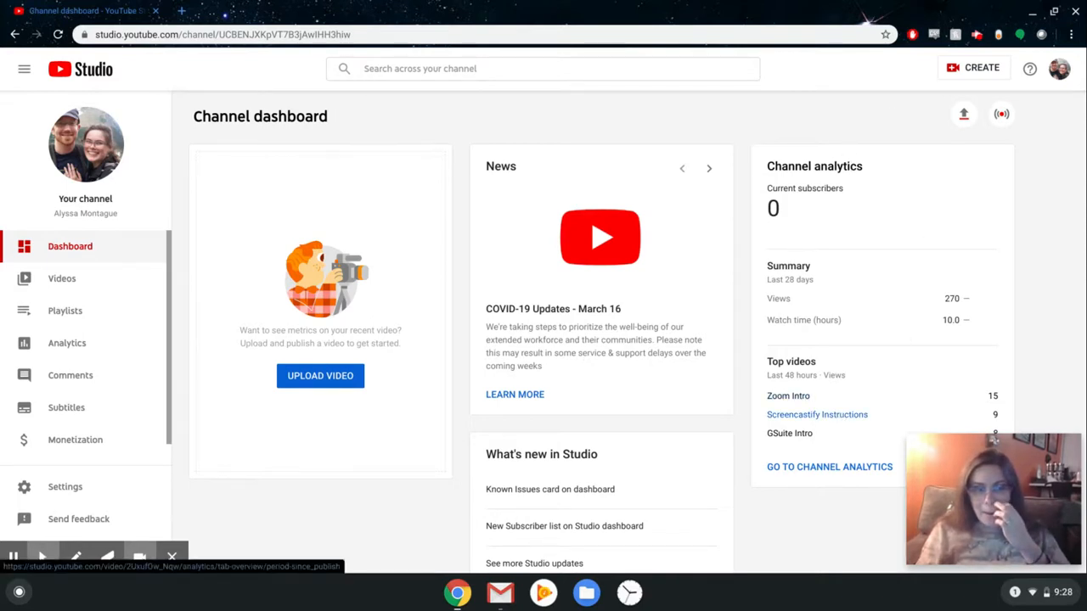
{"action": "left_click", "coordinate": [336, 380]}
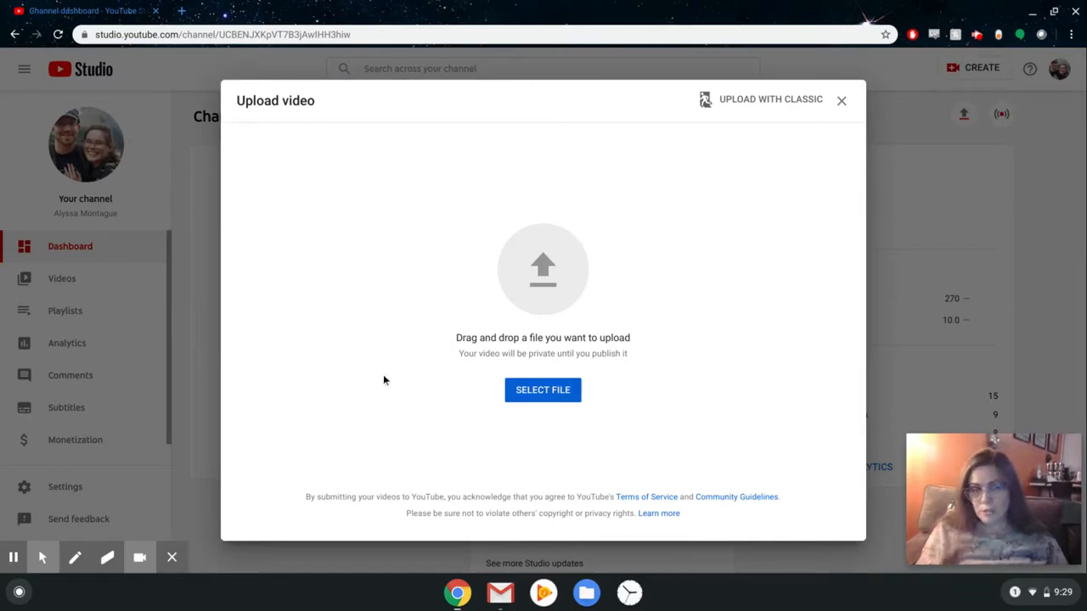
{"action": "left_click", "coordinate": [534, 392]}
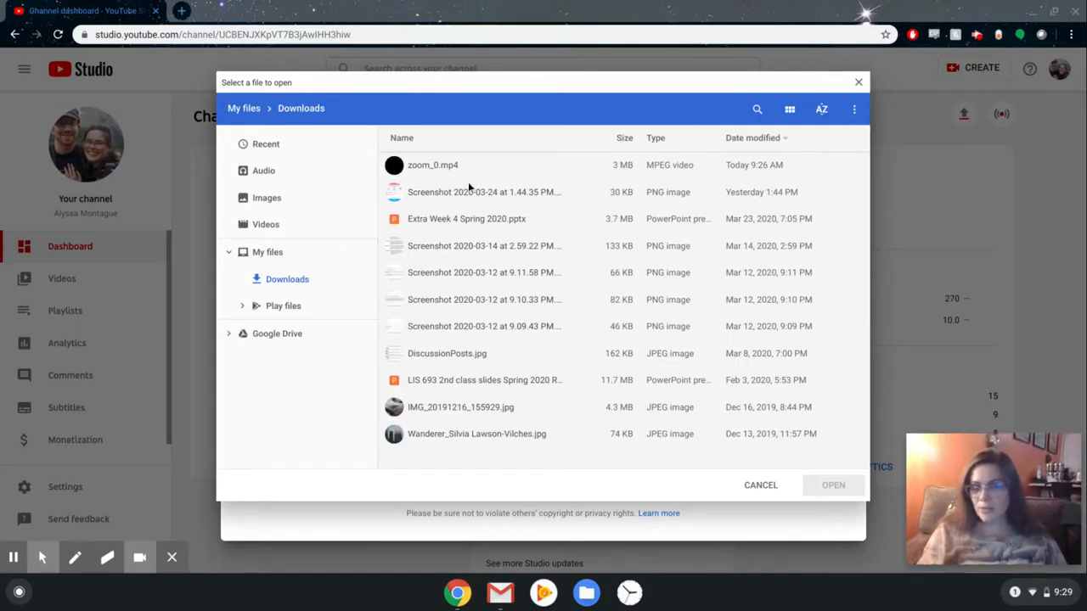
{"action": "left_click", "coordinate": [423, 168]}
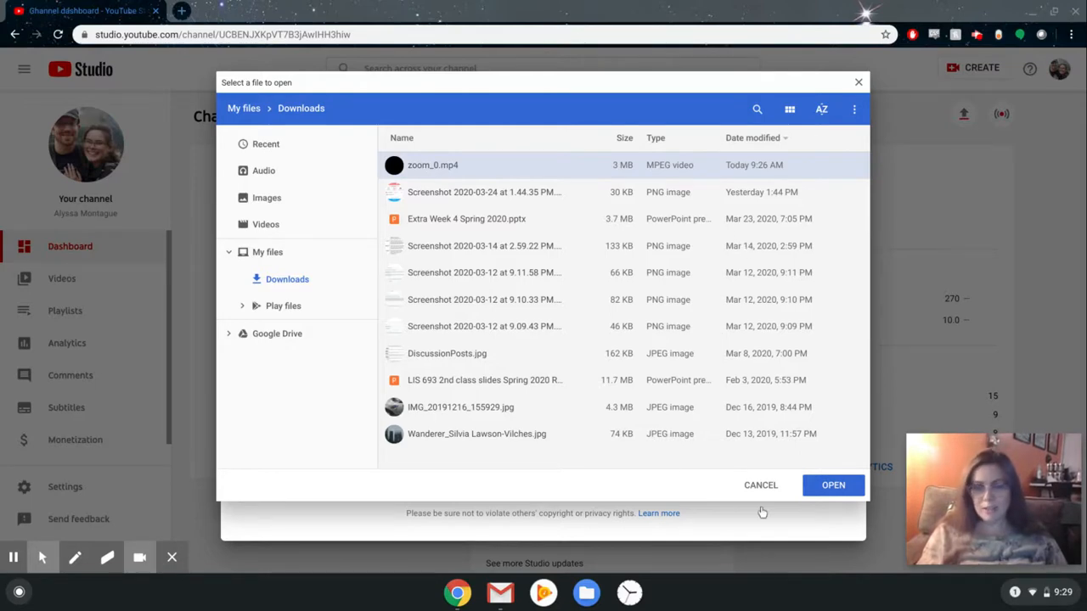
{"action": "left_click", "coordinate": [807, 492]}
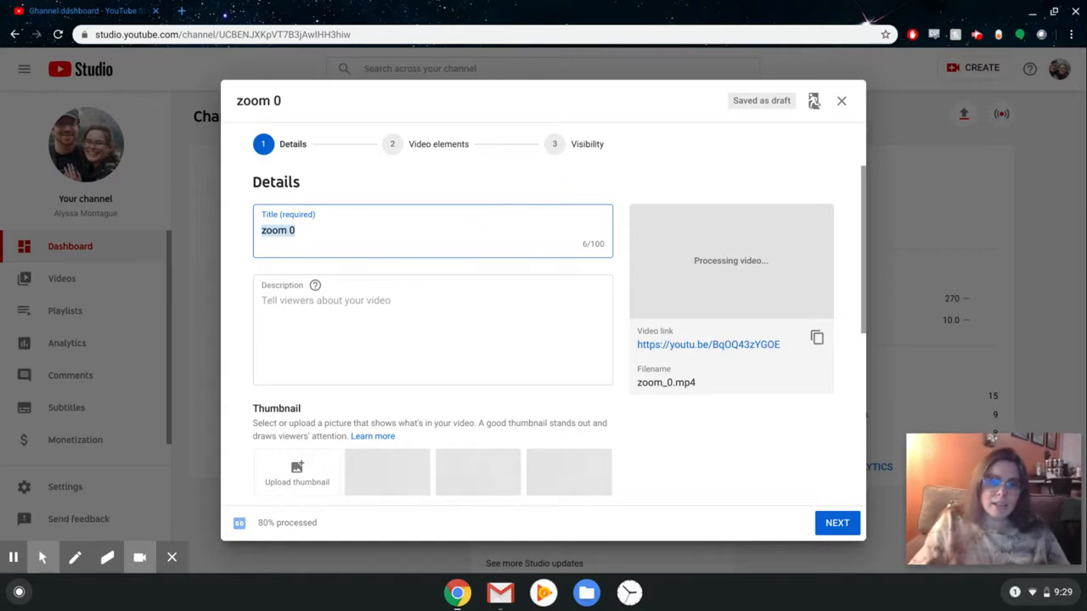
- Replace the uploaded video's title with "Zoom Test Recording"
{"action": "triple_click", "coordinate": [327, 237]}
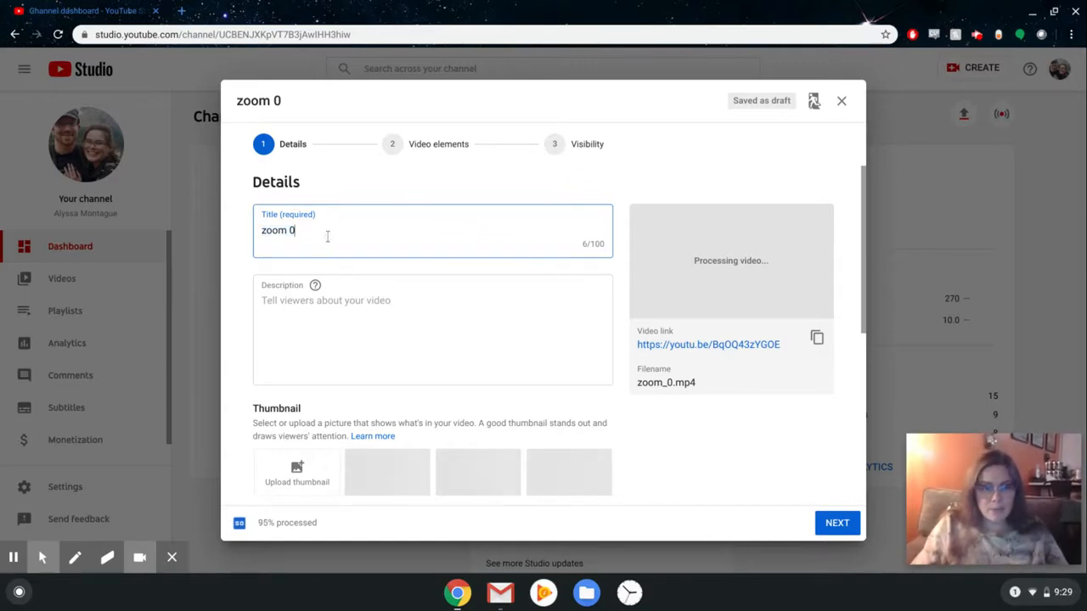
{"action": "type", "text": "Zoom "}
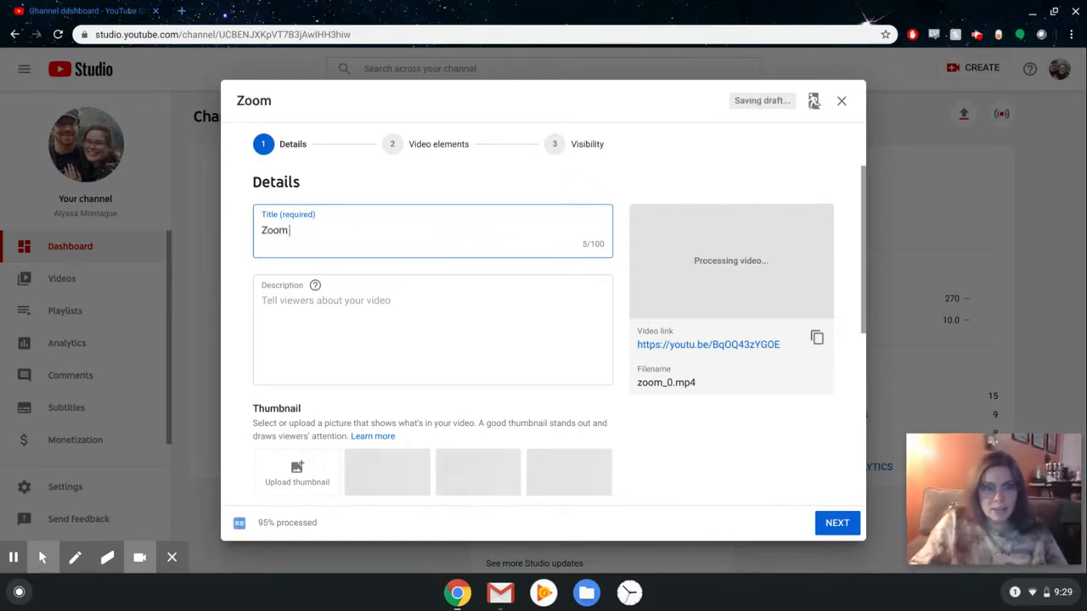
{"action": "type", "text": "Test Recording"}
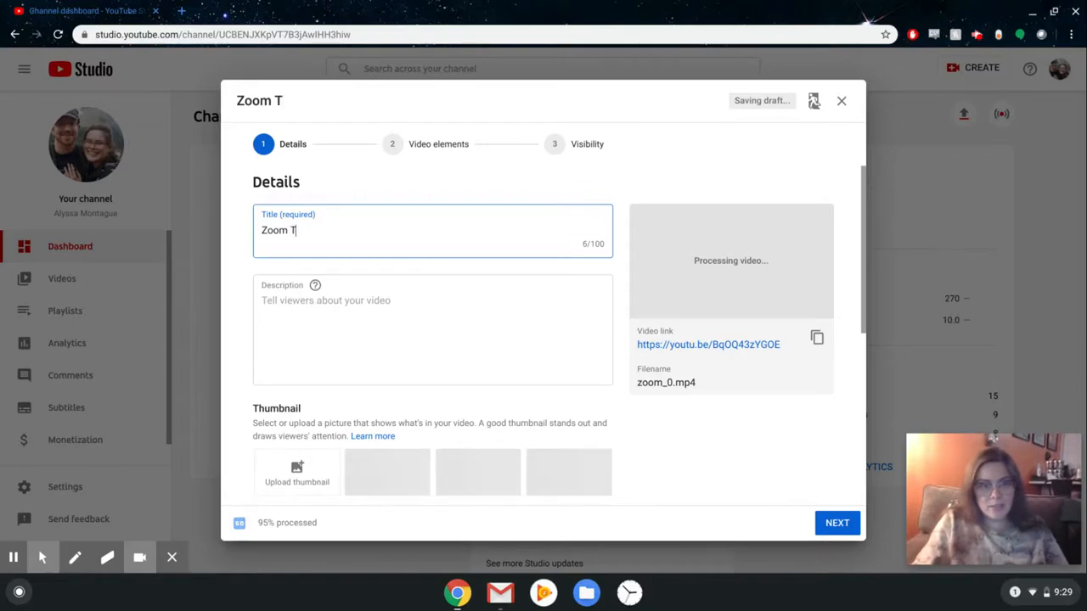
- Enter the description "Testing the Zoom recording capabilities." and choose the suggested frame showing the woman's face as the thumbnail
{"action": "left_click", "coordinate": [381, 302]}
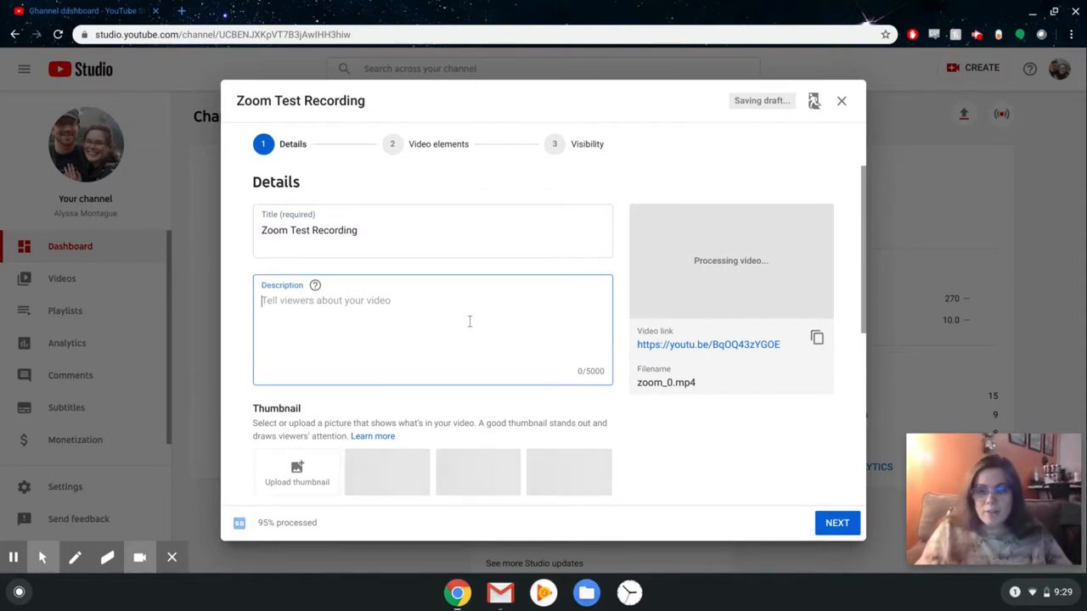
{"action": "type", "text": "Testing the "}
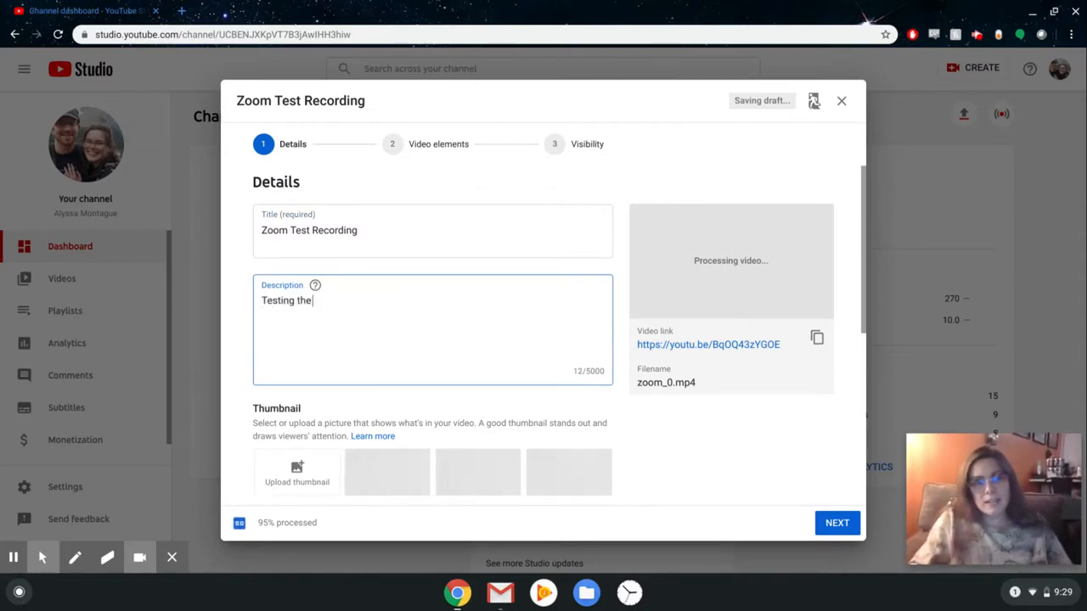
{"action": "type", "text": "Zoom recording c"}
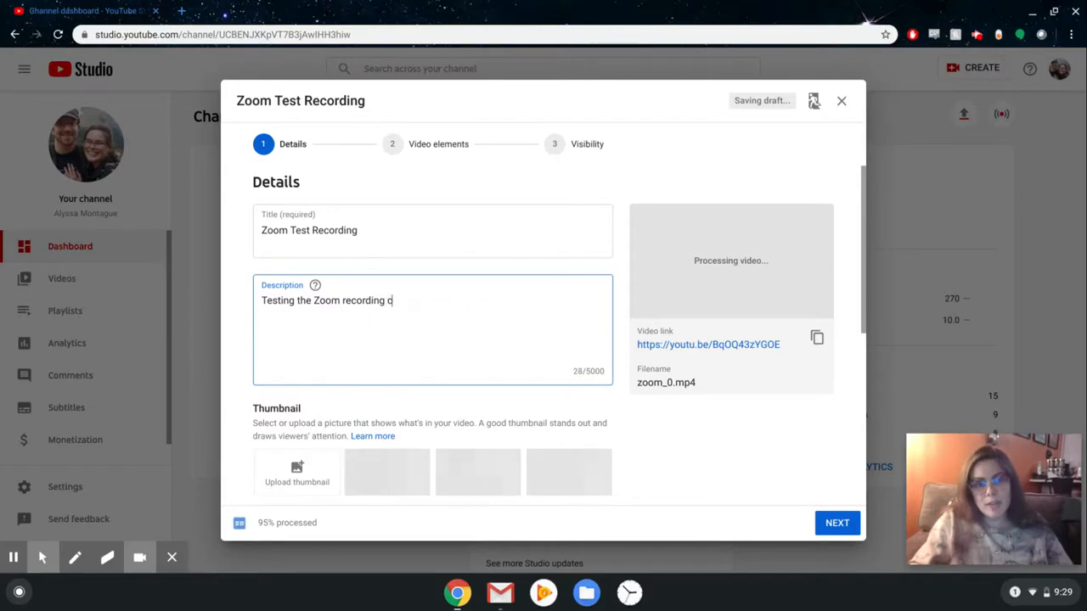
{"action": "type", "text": "apabilities."}
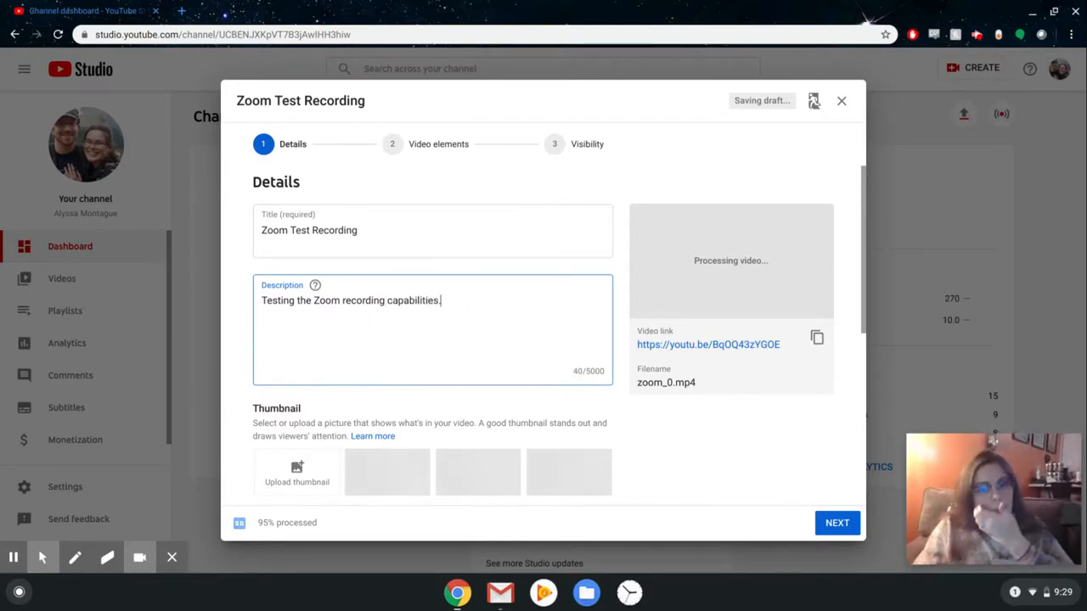
{"action": "scroll", "coordinate": [466, 386], "scroll_direction": "down", "scroll_amount": 1}
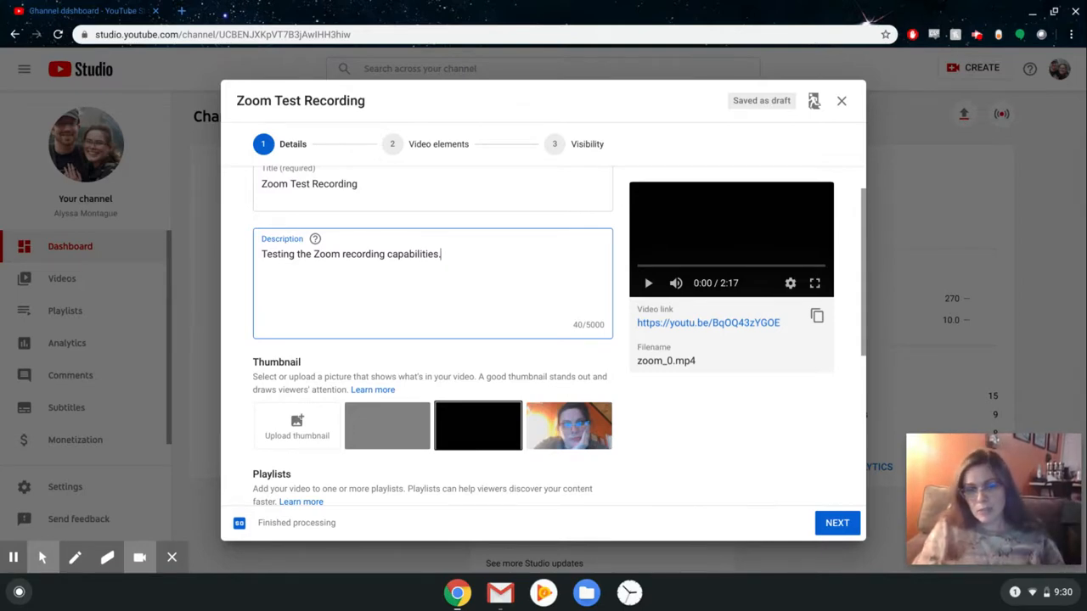
{"action": "left_click", "coordinate": [560, 441]}
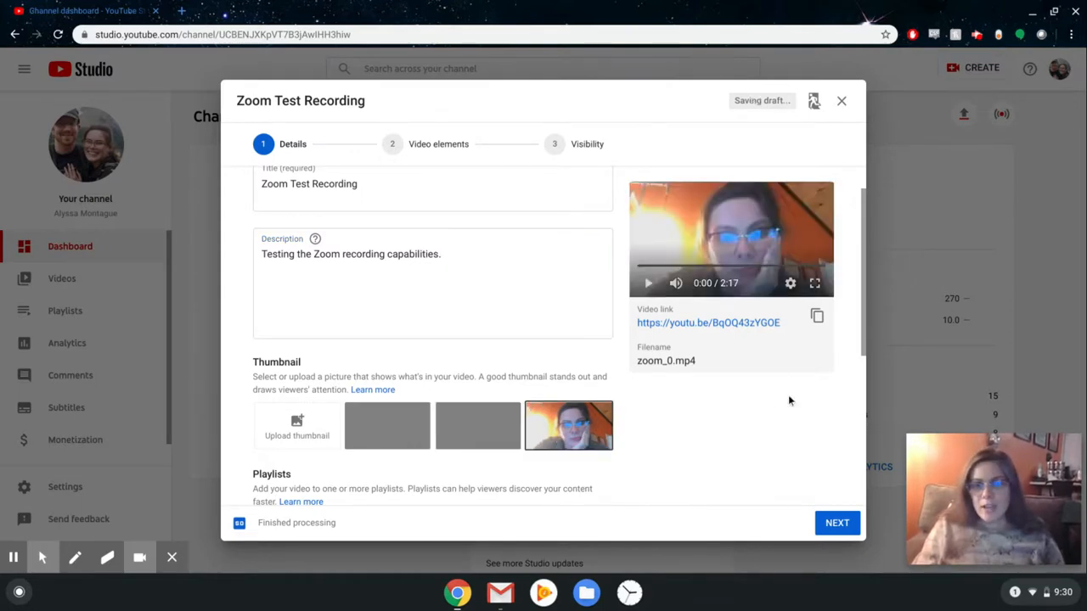
- Create an unlisted playlist titled "GSuite for Education" and close the playlist chooser without assigning the video to it
{"action": "scroll", "coordinate": [821, 439], "scroll_direction": "down", "scroll_amount": 2}
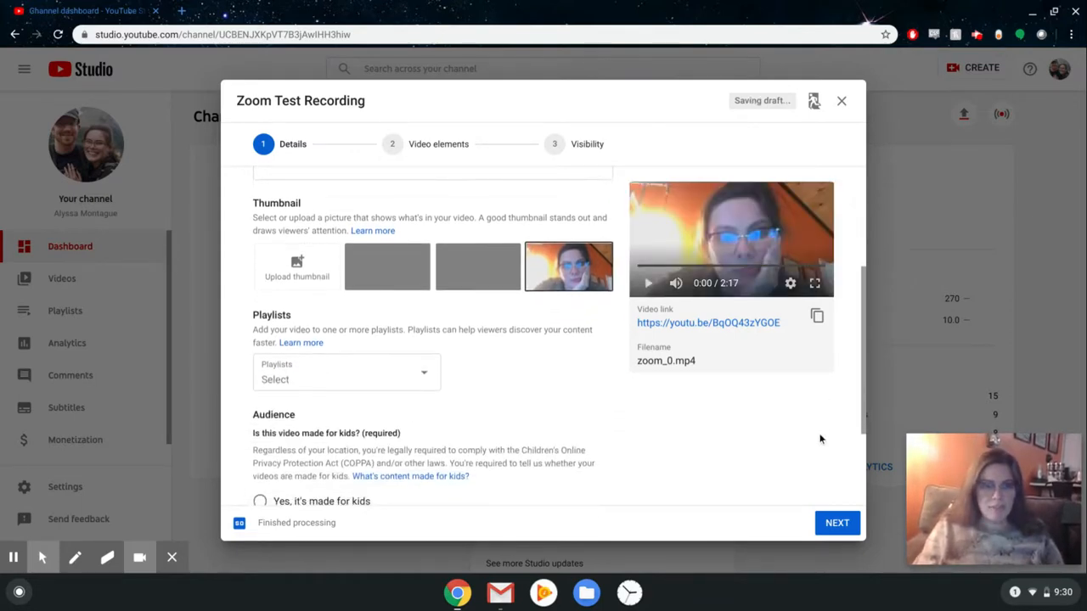
{"action": "left_click", "coordinate": [425, 378]}
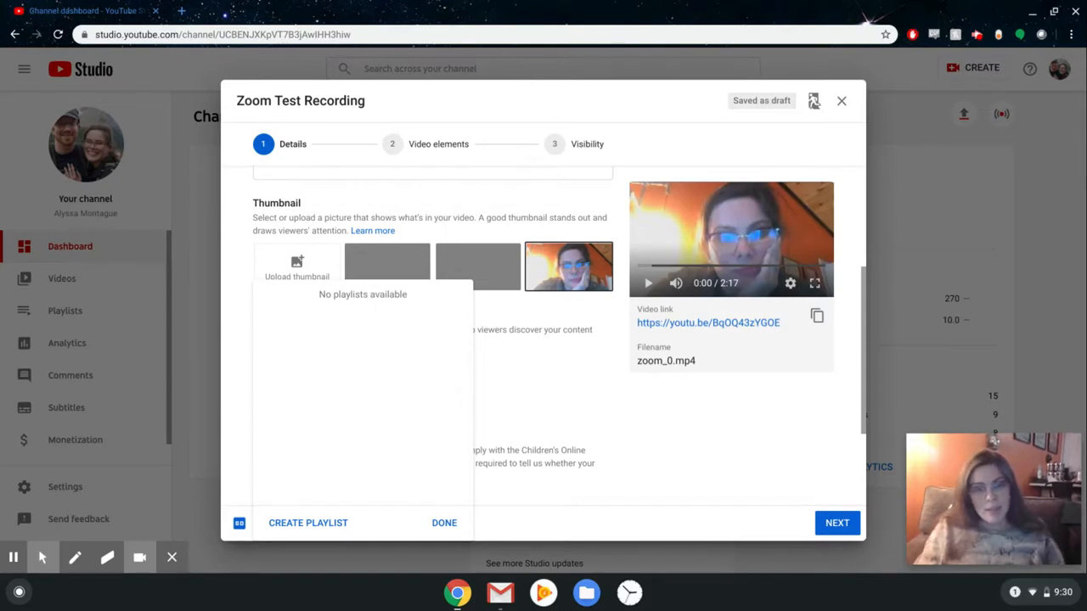
{"action": "left_click", "coordinate": [306, 524]}
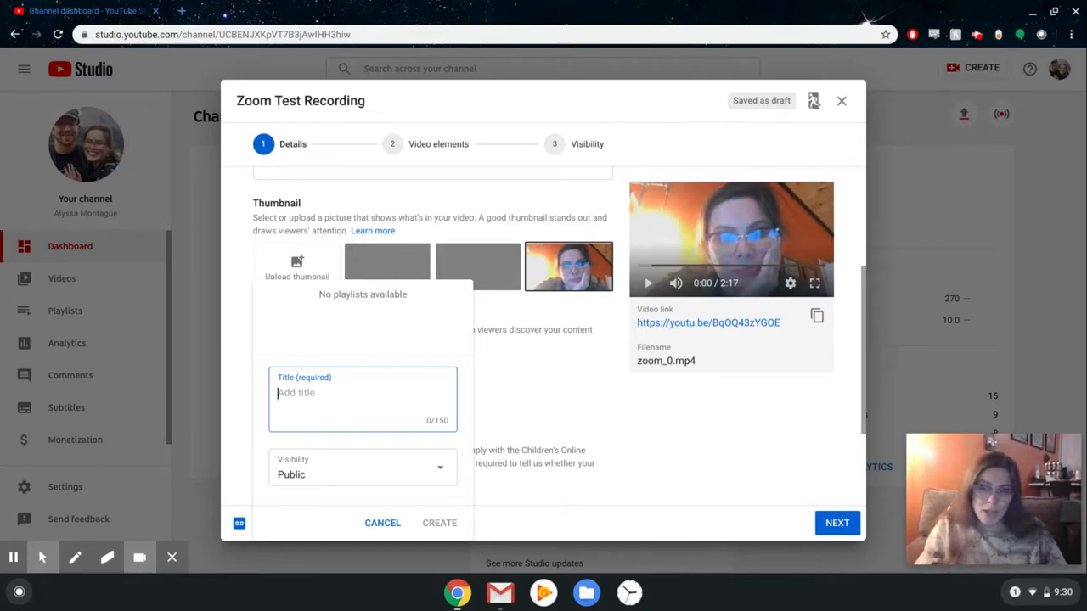
{"action": "type", "text": "G"}
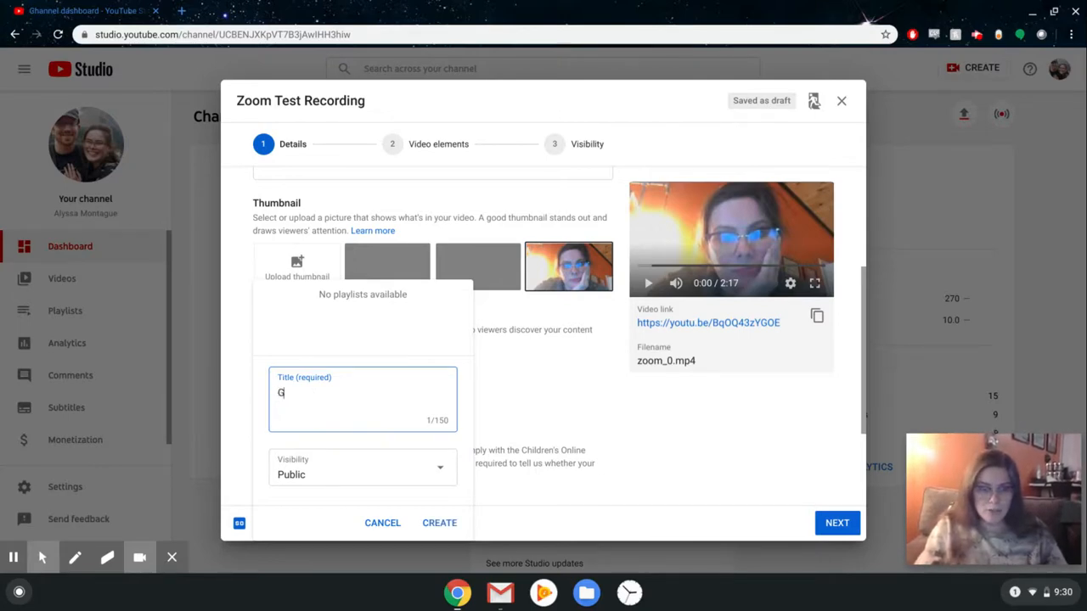
{"action": "type", "text": "Suite for E"}
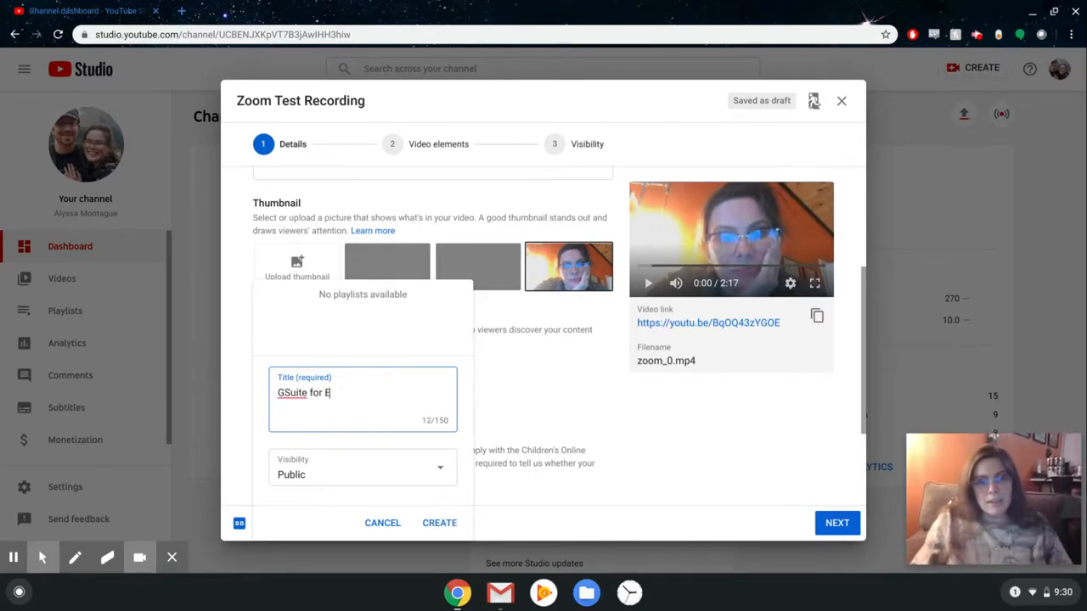
{"action": "type", "text": "ducation"}
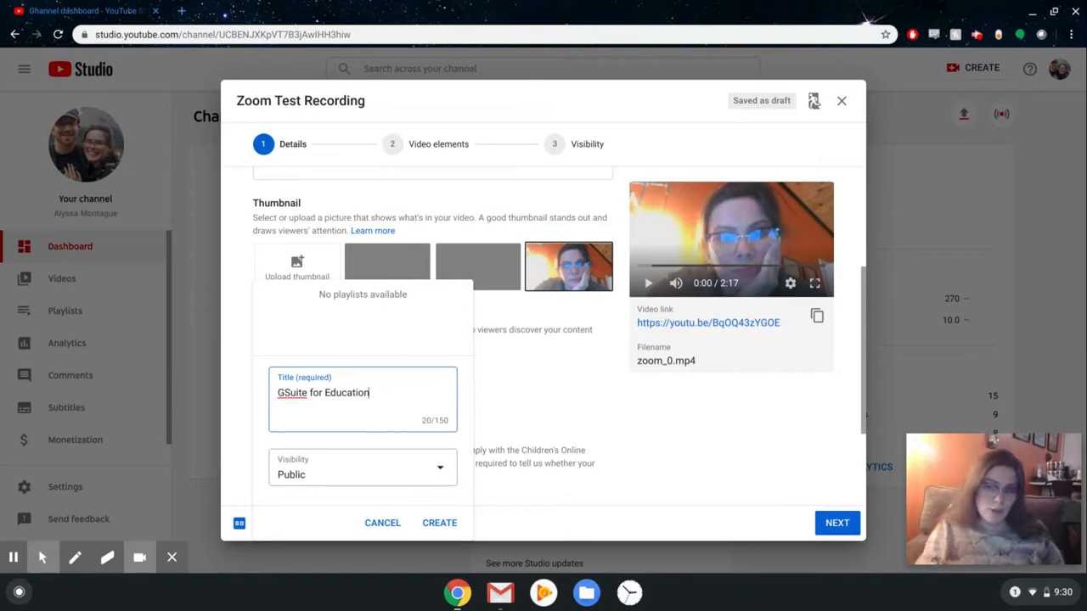
{"action": "left_click", "coordinate": [420, 472]}
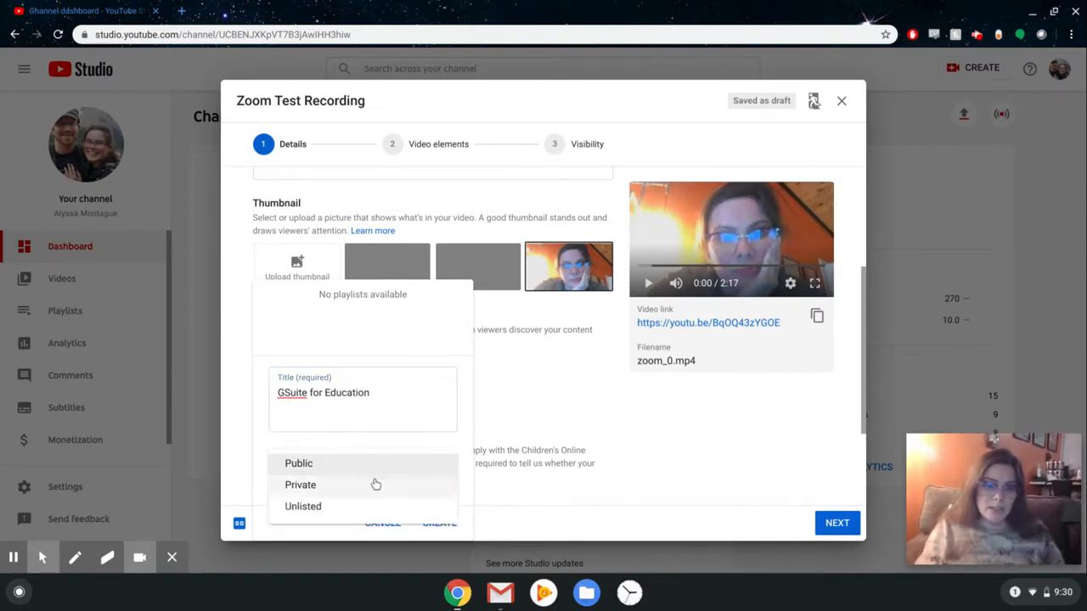
{"action": "left_click", "coordinate": [328, 508]}
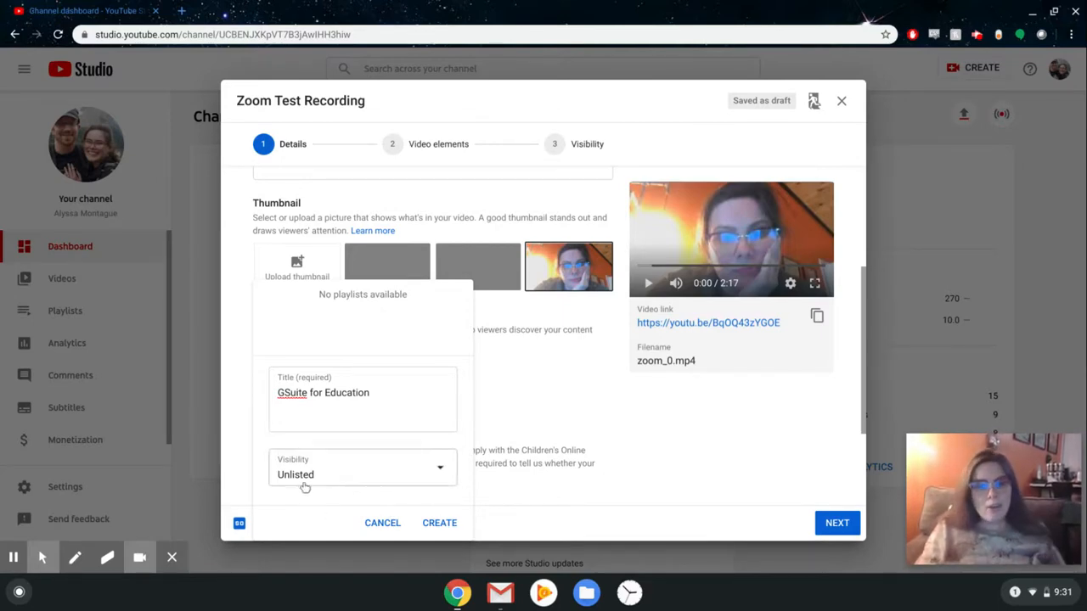
{"action": "left_click", "coordinate": [450, 528]}
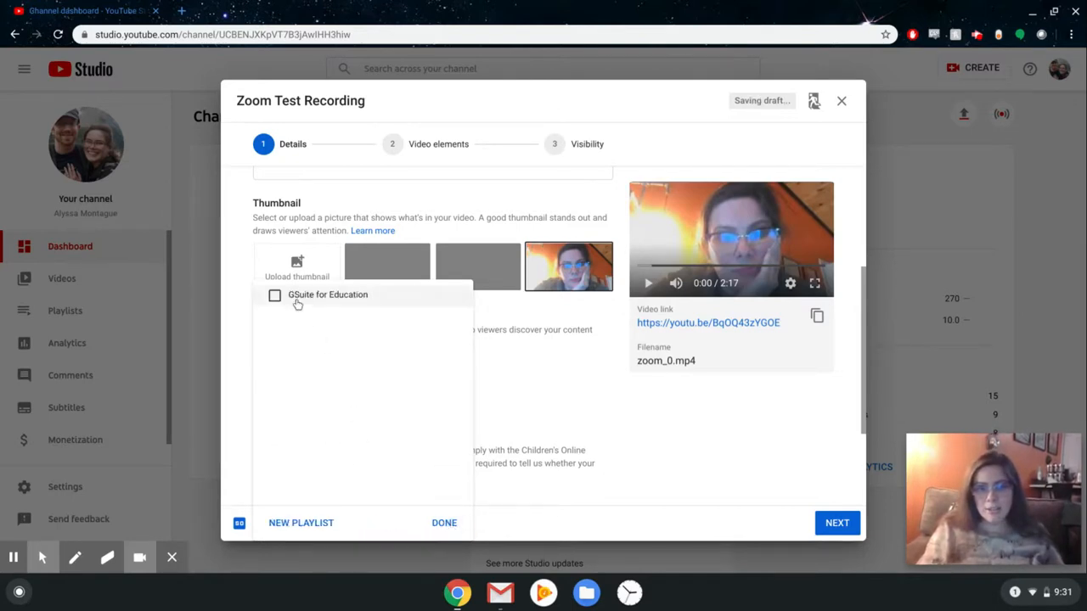
{"action": "left_click", "coordinate": [357, 301]}
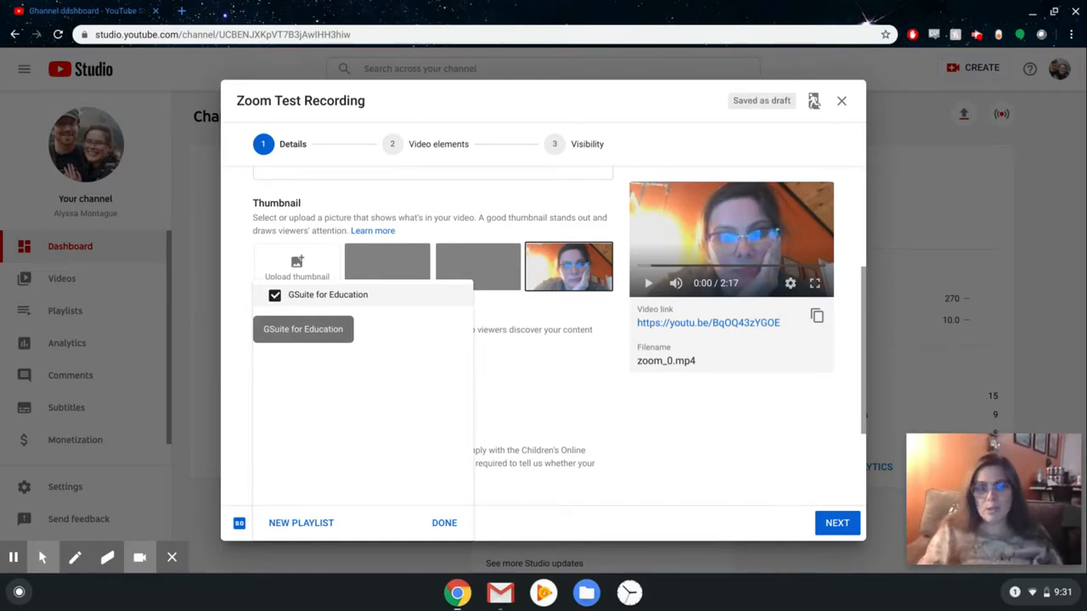
{"action": "left_click", "coordinate": [275, 295]}
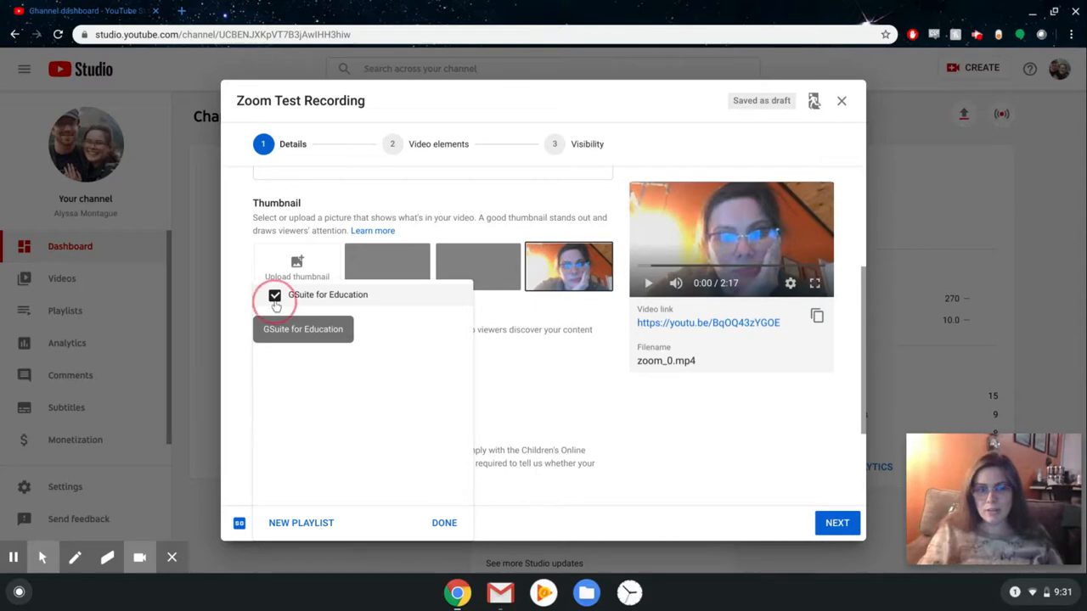
{"action": "left_click", "coordinate": [444, 523]}
- Mark the video as not made for kids and review the advanced age restriction options
{"action": "scroll", "coordinate": [443, 444], "scroll_direction": "down", "scroll_amount": 2}
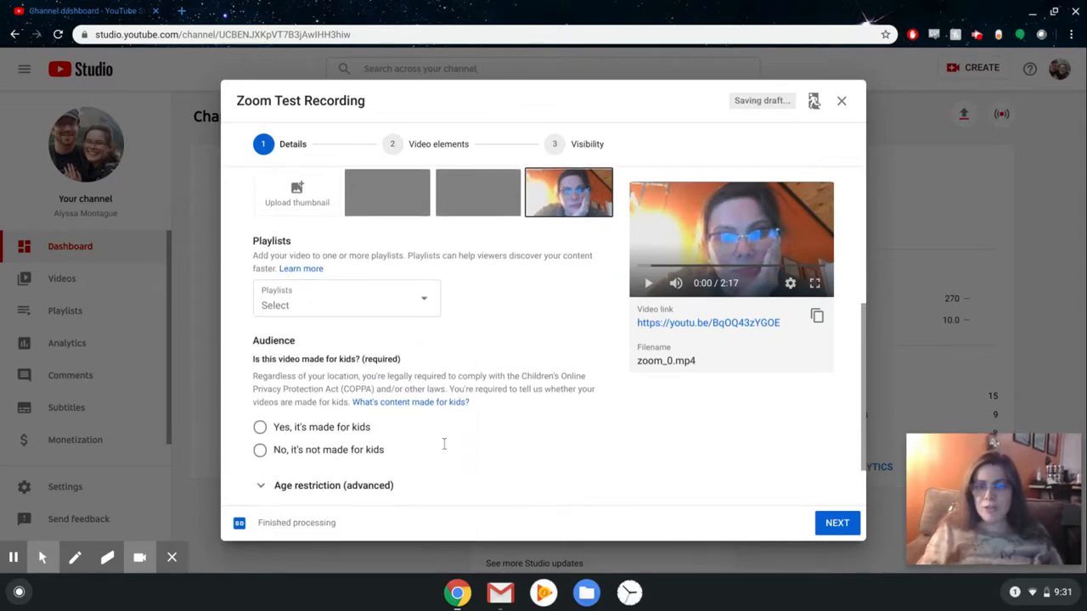
{"action": "scroll", "coordinate": [490, 401], "scroll_direction": "down", "scroll_amount": 2}
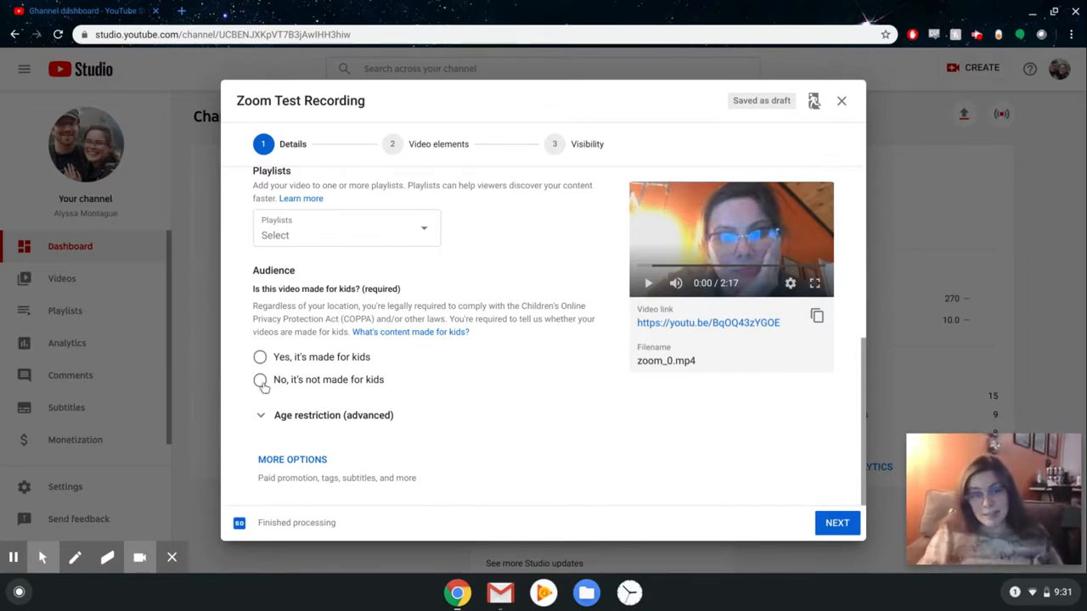
{"action": "left_click", "coordinate": [260, 382]}
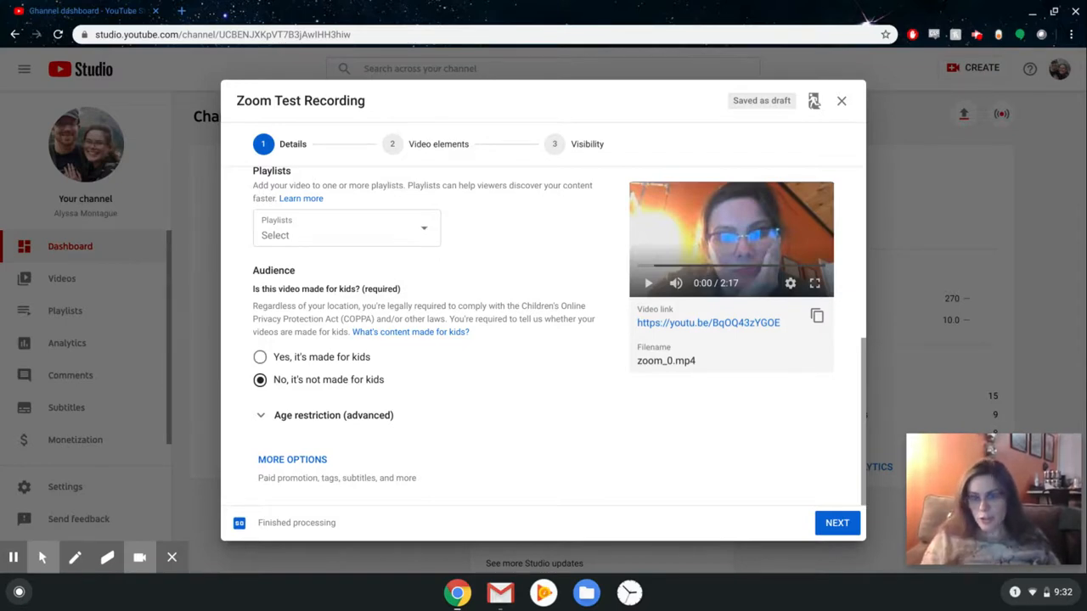
{"action": "left_click", "coordinate": [263, 416]}
{"action": "scroll", "coordinate": [402, 413], "scroll_direction": "down", "scroll_amount": 2}
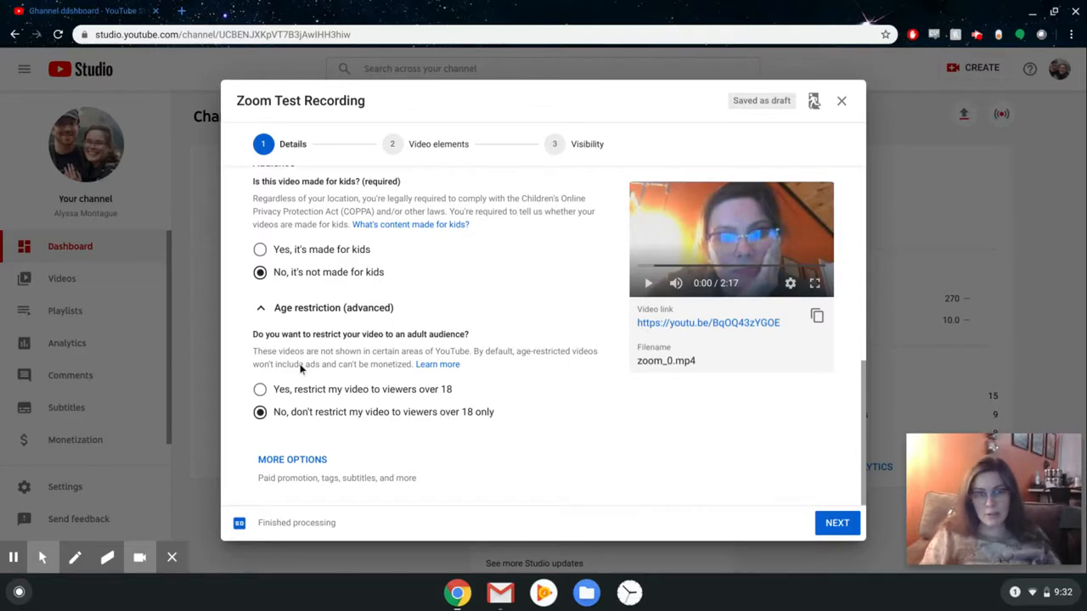
{"action": "left_click", "coordinate": [261, 311]}
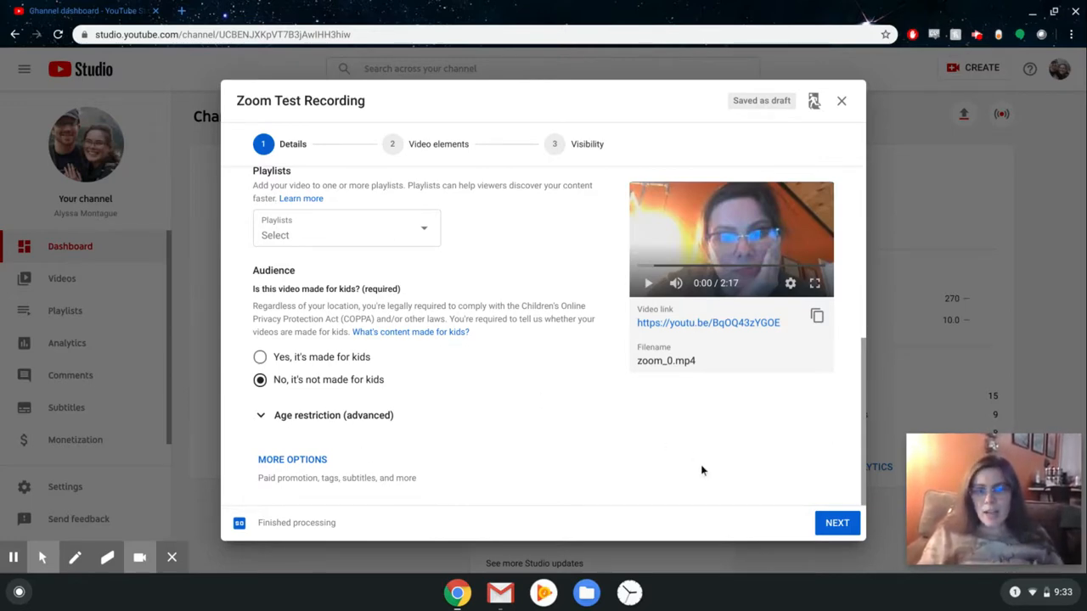
- Skip adding an end screen and cards, and set the video's visibility to Unlisted
{"action": "left_click", "coordinate": [837, 524]}
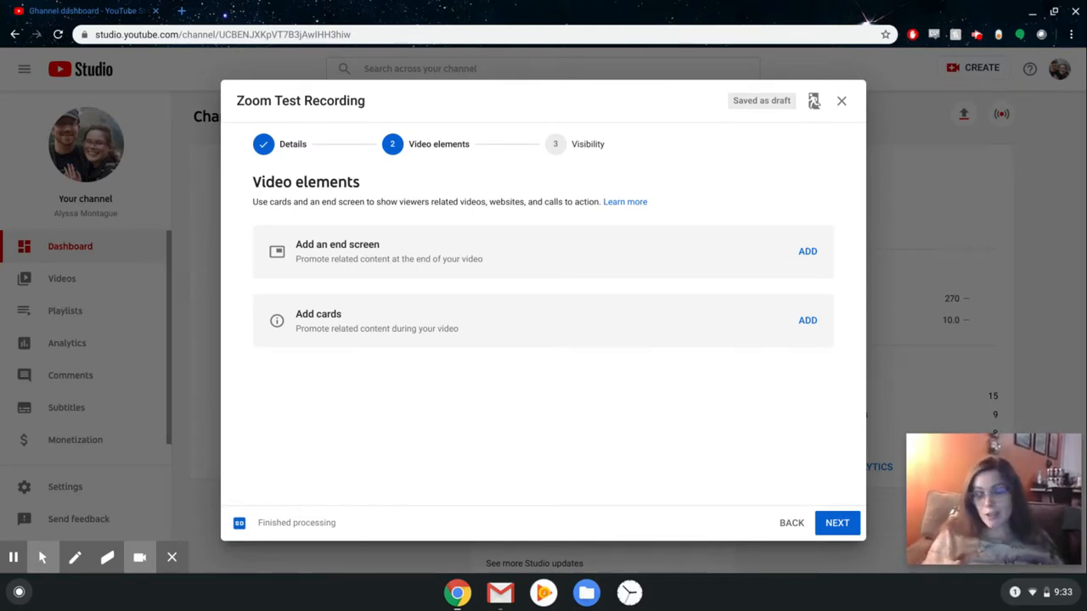
{"action": "left_click", "coordinate": [836, 524]}
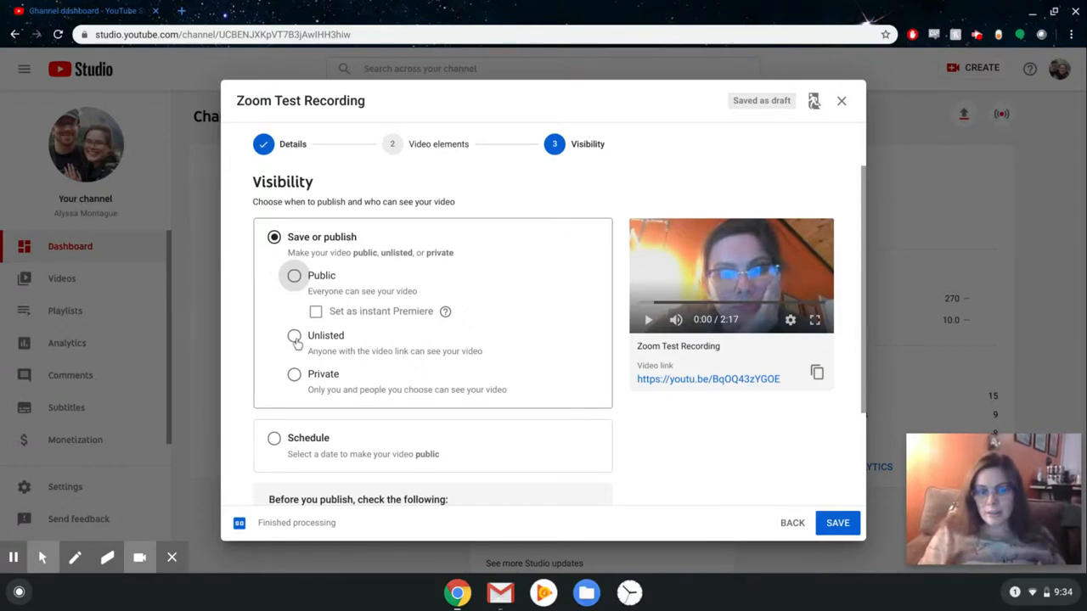
{"action": "left_click", "coordinate": [296, 338]}
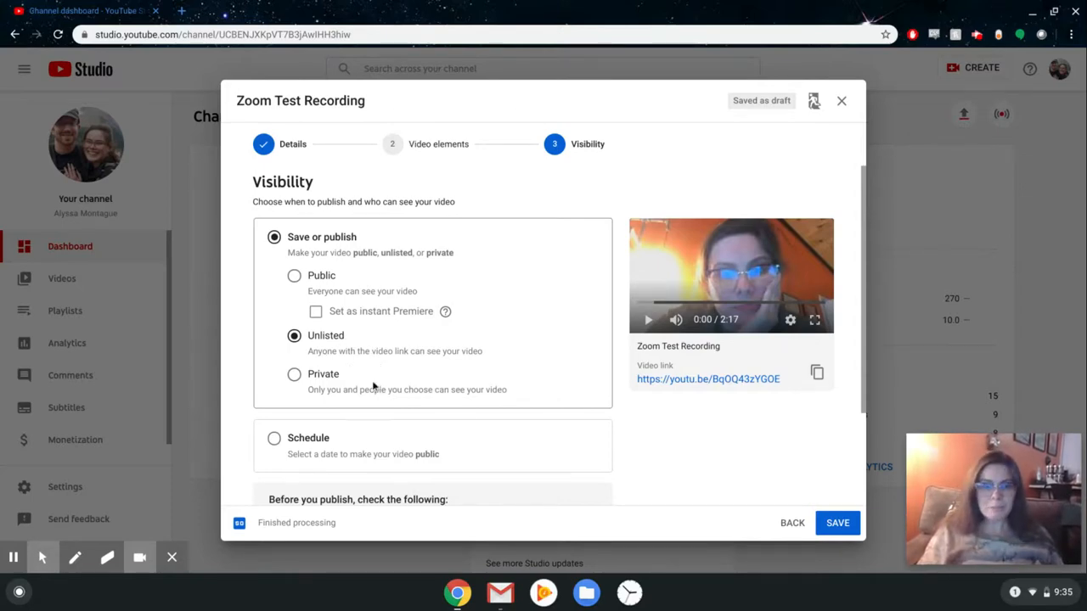
{"action": "scroll", "coordinate": [462, 411], "scroll_direction": "down", "scroll_amount": 3}
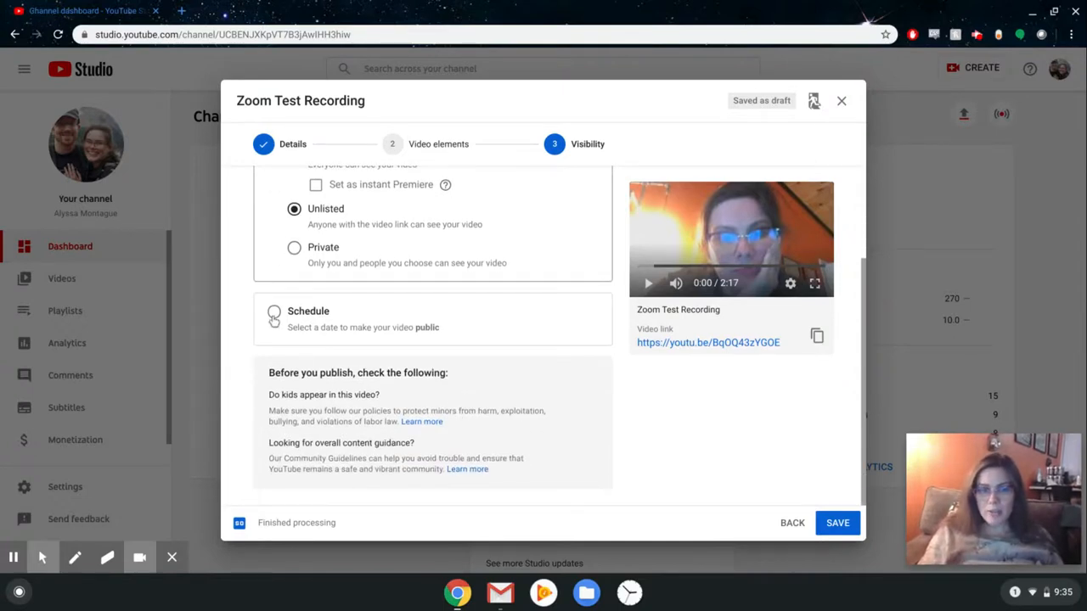
{"action": "left_click", "coordinate": [274, 314]}
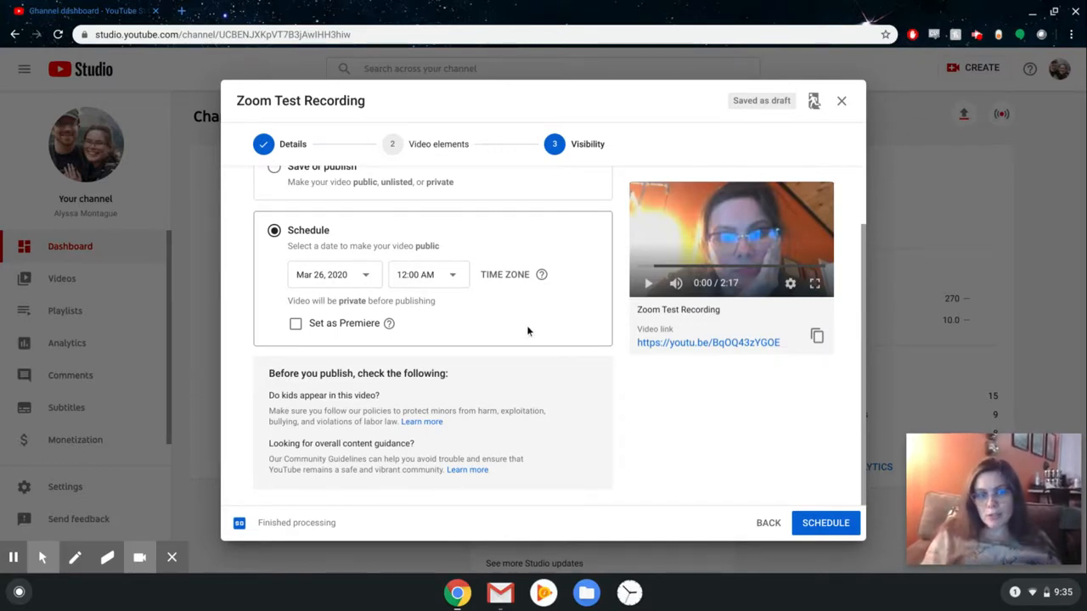
{"action": "scroll", "coordinate": [527, 331], "scroll_direction": "up", "scroll_amount": 1}
{"action": "scroll", "coordinate": [269, 251], "scroll_direction": "up", "scroll_amount": 1}
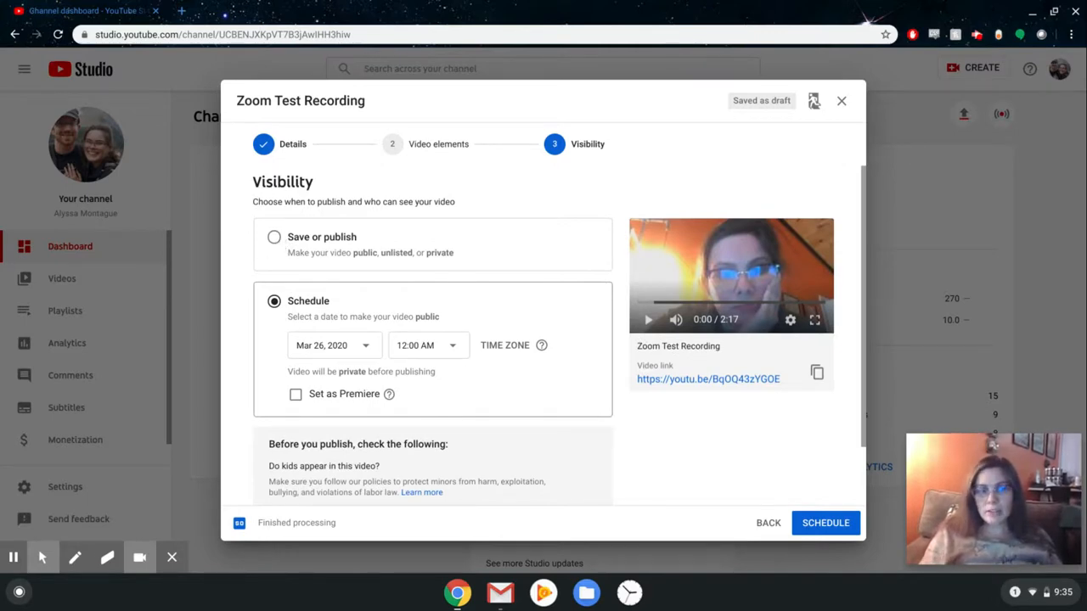
{"action": "left_click", "coordinate": [269, 239]}
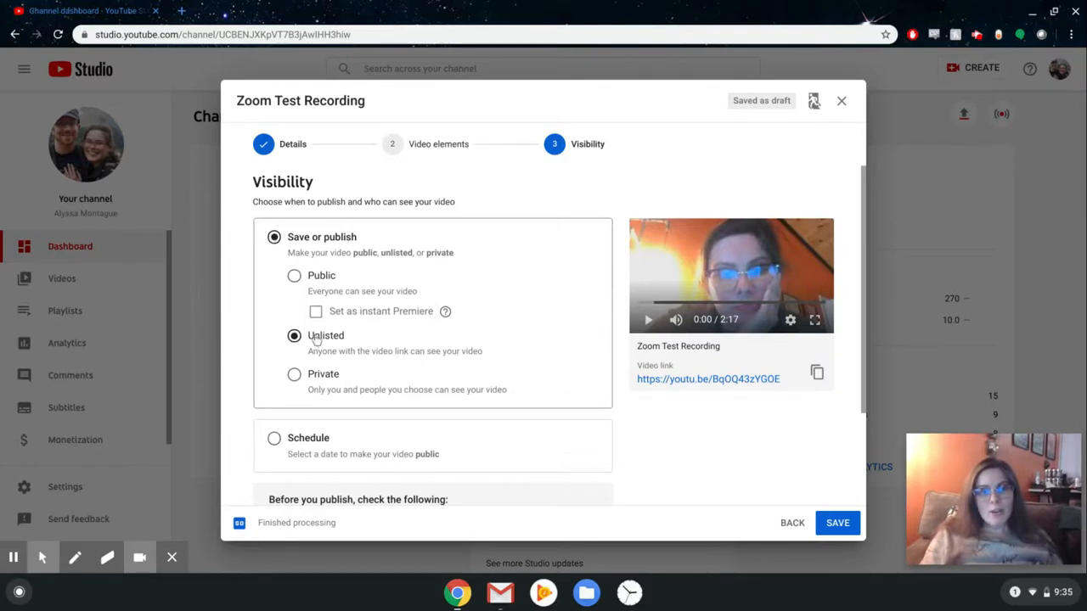
- Review the pre-publish checks and save the video with its unlisted visibility
{"action": "scroll", "coordinate": [486, 310], "scroll_direction": "down", "scroll_amount": 2}
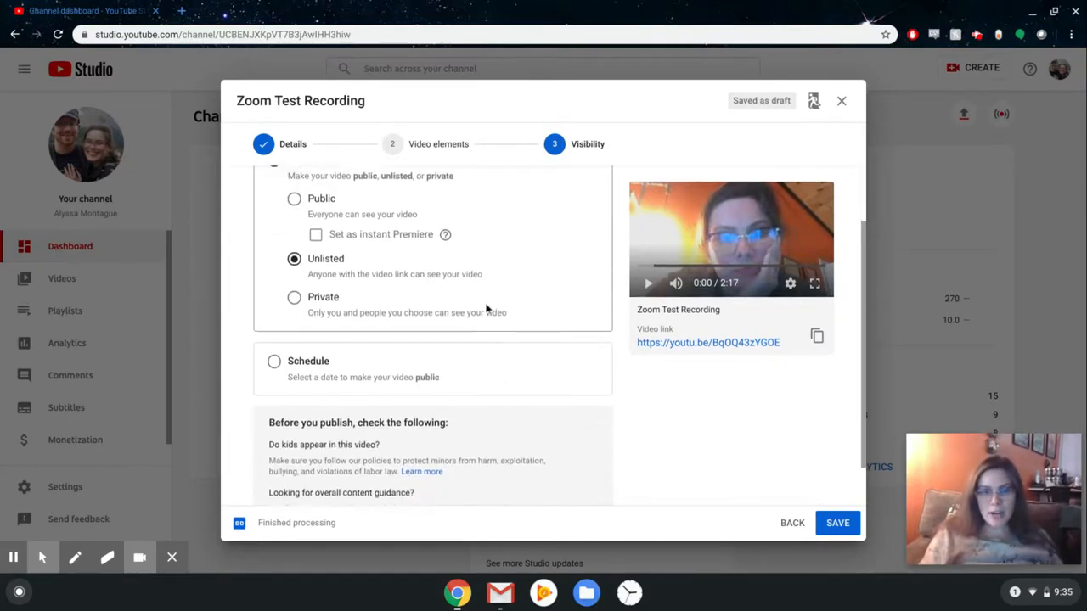
{"action": "scroll", "coordinate": [486, 309], "scroll_direction": "down", "scroll_amount": 1}
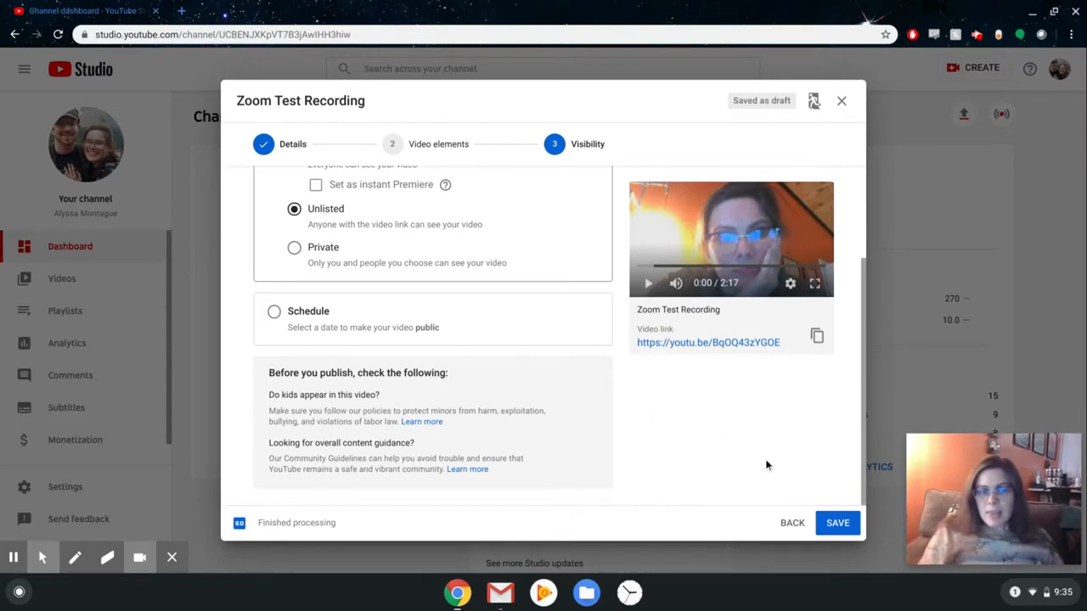
{"action": "left_click", "coordinate": [834, 521]}
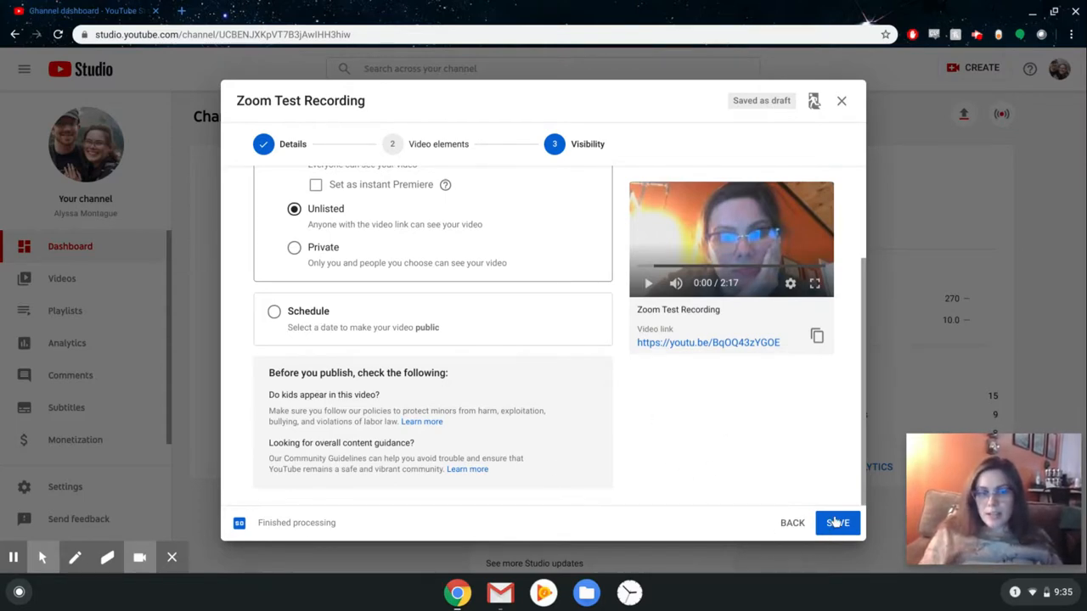
{"action": "left_click", "coordinate": [836, 523]}
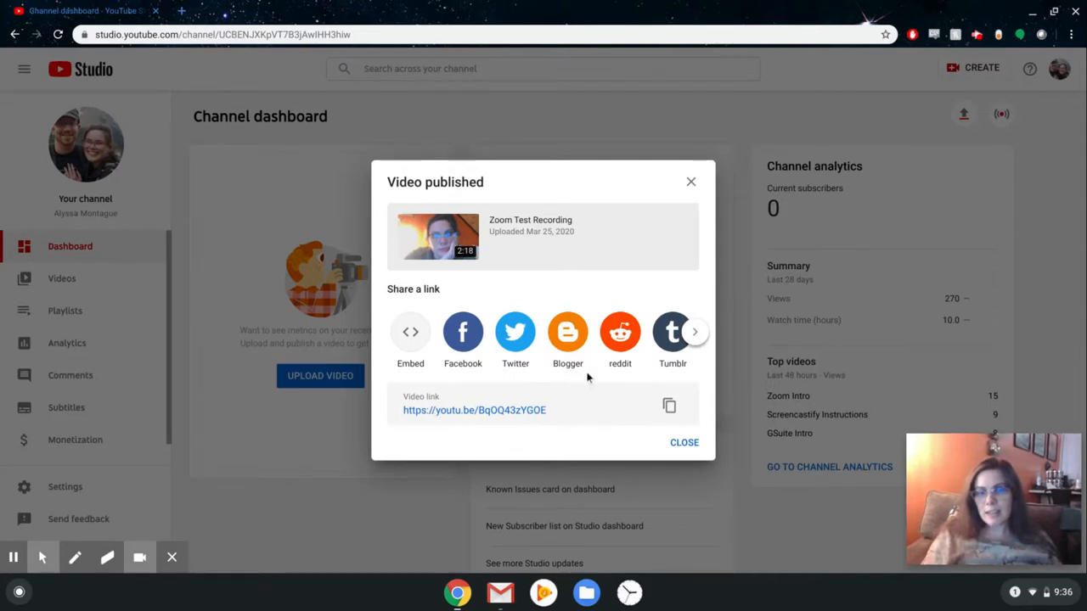
- Look through the services offered for sharing the published video's link
{"action": "left_click", "coordinate": [693, 334]}
{"action": "left_click", "coordinate": [693, 333]}
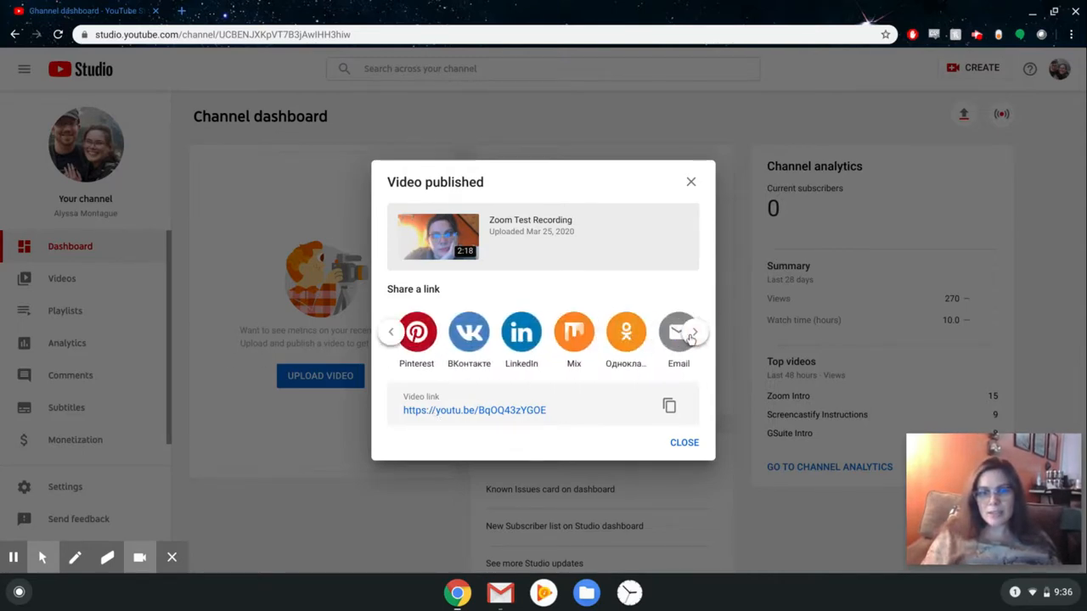
{"action": "left_click", "coordinate": [694, 336]}
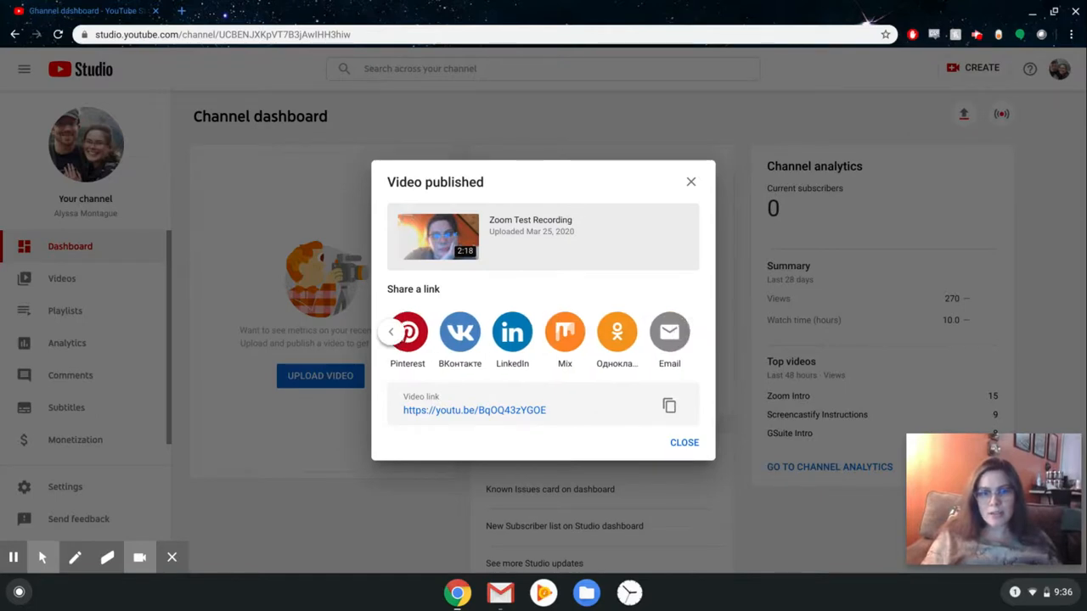
{"action": "left_click", "coordinate": [393, 335]}
{"action": "left_click", "coordinate": [392, 335]}
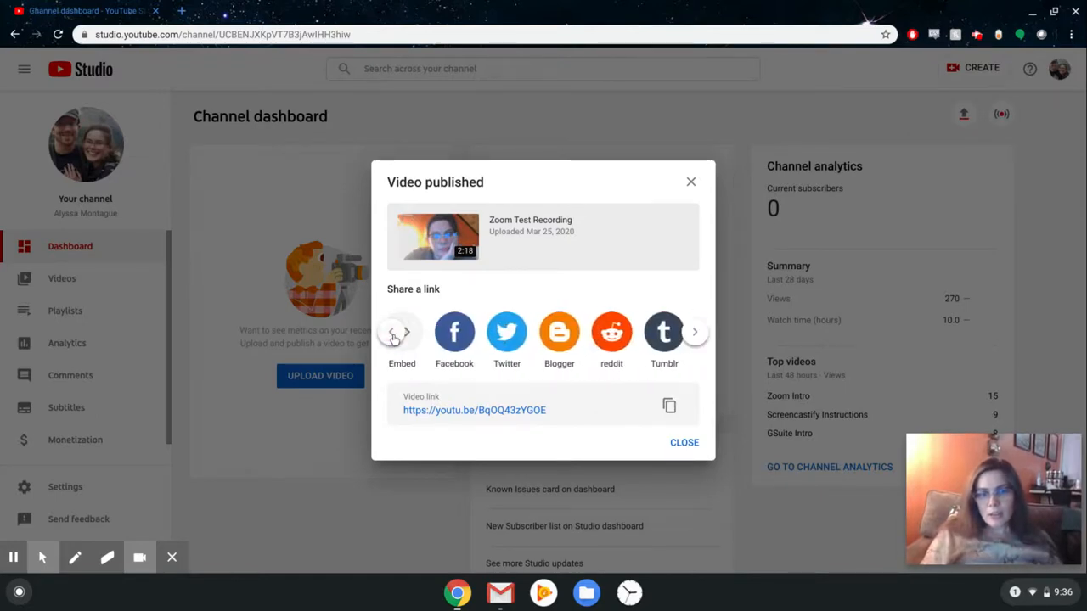
{"action": "left_click", "coordinate": [392, 336]}
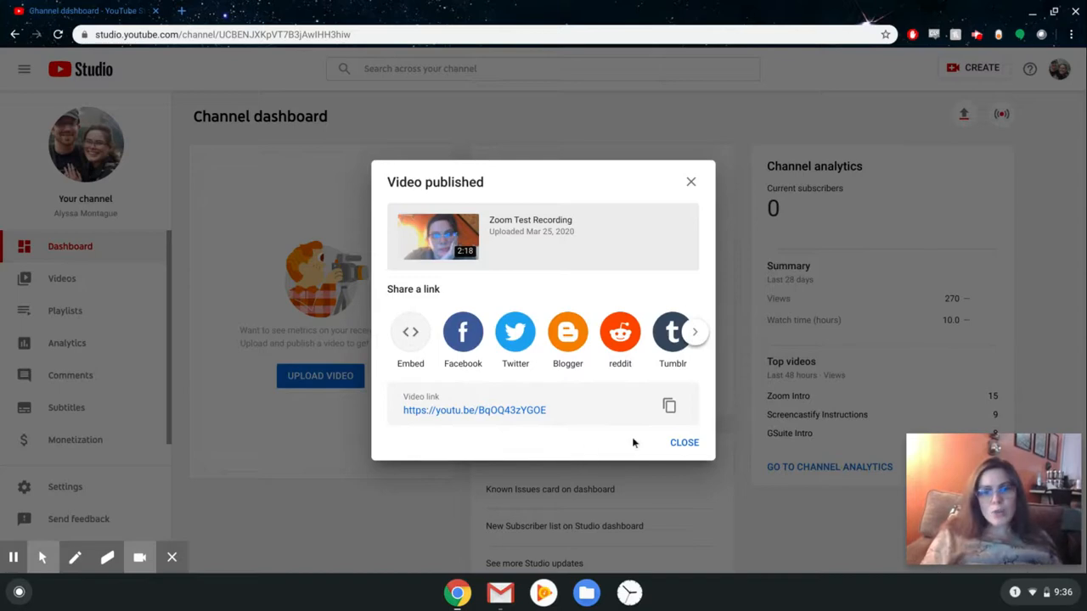
- Copy the published video's link, close the sharing dialog and open the channel's list of videos
{"action": "left_click", "coordinate": [668, 407]}
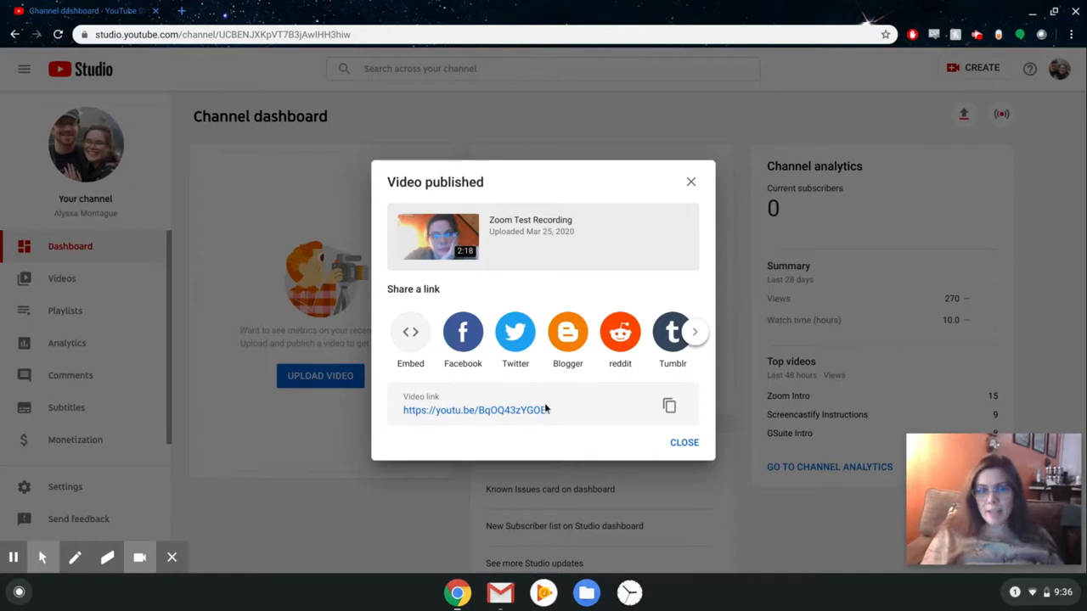
{"action": "left_click", "coordinate": [683, 443]}
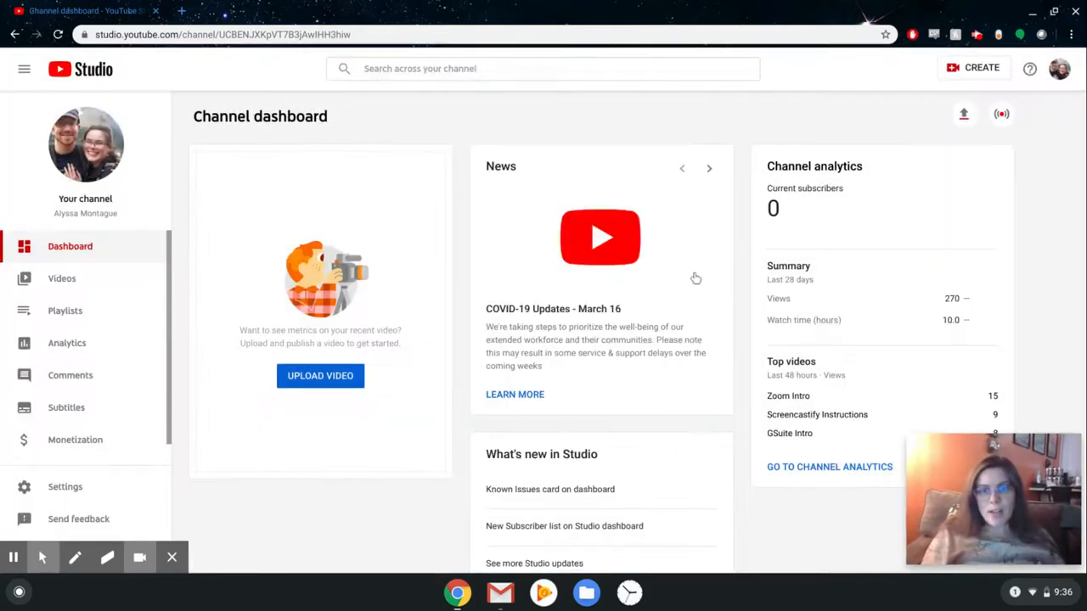
{"action": "scroll", "coordinate": [762, 417], "scroll_direction": "down", "scroll_amount": 1}
{"action": "scroll", "coordinate": [763, 421], "scroll_direction": "up", "scroll_amount": 1}
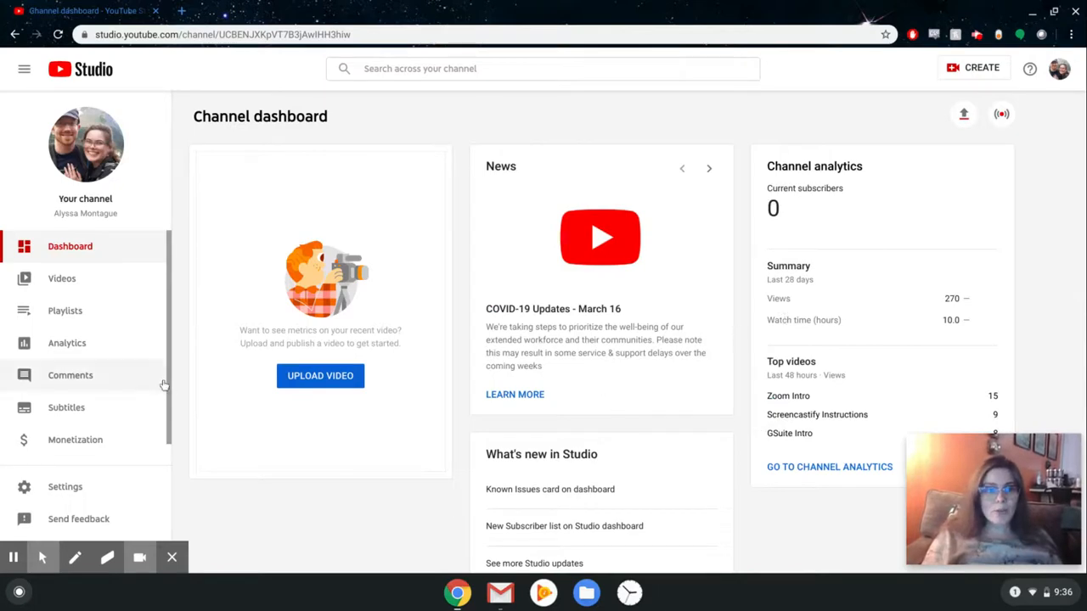
{"action": "left_click", "coordinate": [70, 287]}
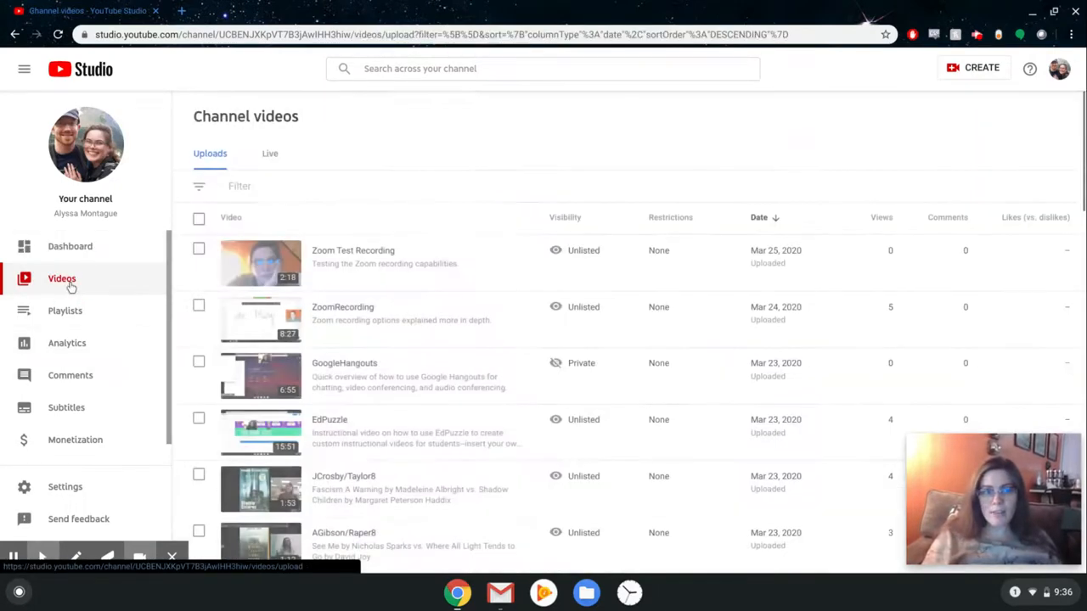
- Open the details of the Zoom Test Recording video and choose the middle of the three suggested thumbnails
{"action": "mouse_move", "coordinate": [299, 287]}
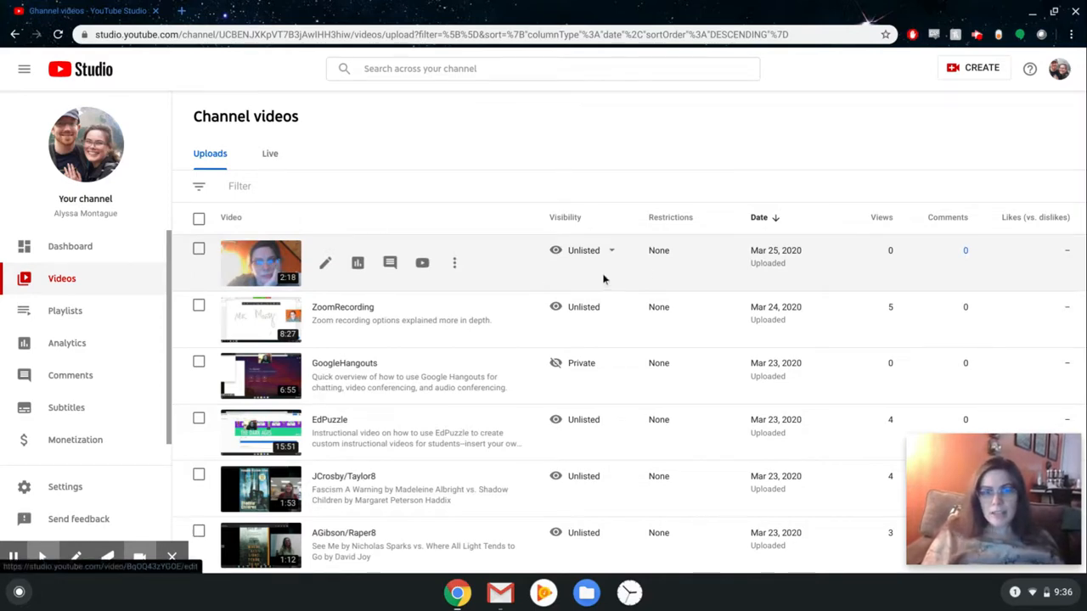
{"action": "mouse_move", "coordinate": [607, 263]}
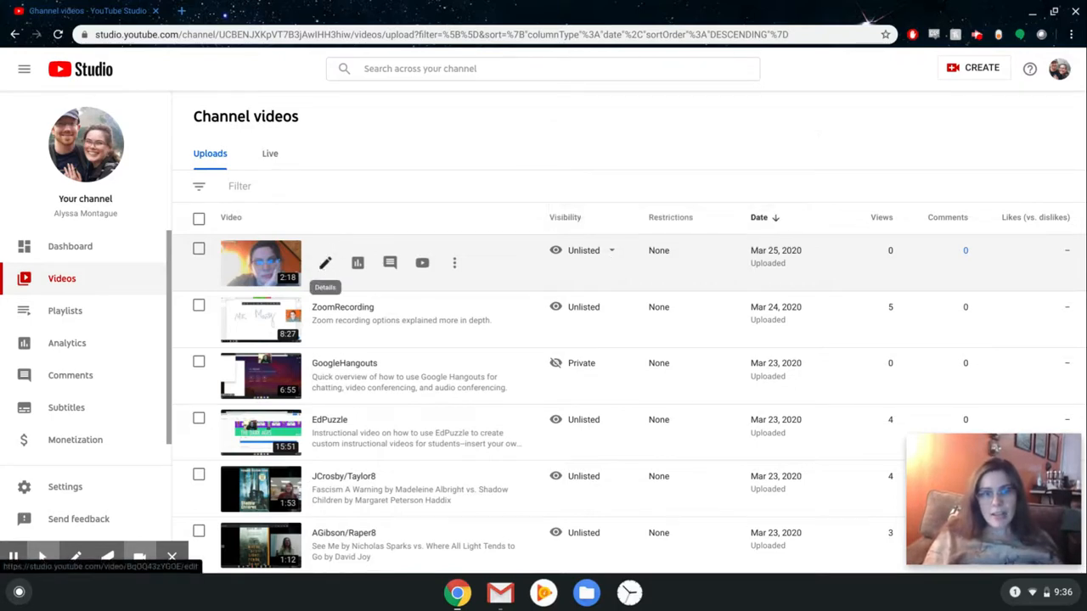
{"action": "left_click", "coordinate": [326, 265]}
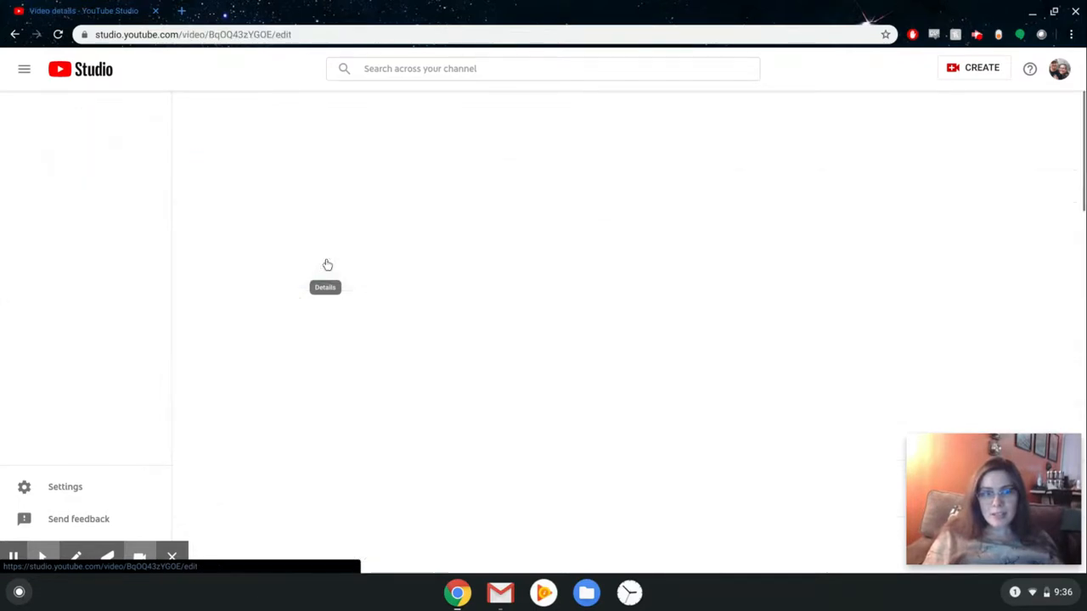
{"action": "scroll", "coordinate": [468, 299], "scroll_direction": "down", "scroll_amount": 3}
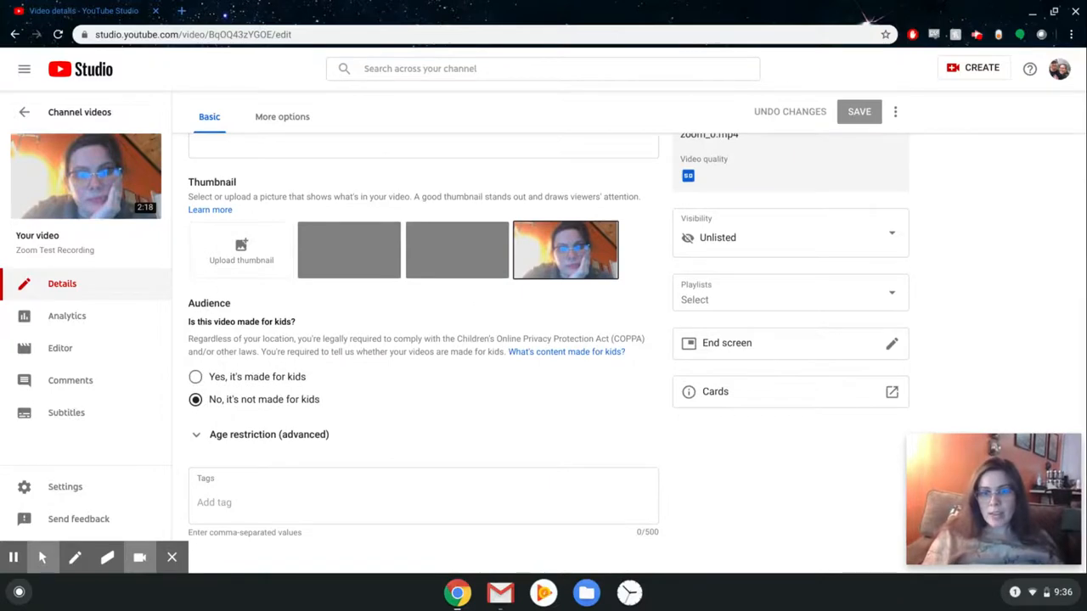
{"action": "scroll", "coordinate": [636, 350], "scroll_direction": "up", "scroll_amount": 2}
{"action": "scroll", "coordinate": [541, 370], "scroll_direction": "up", "scroll_amount": 2}
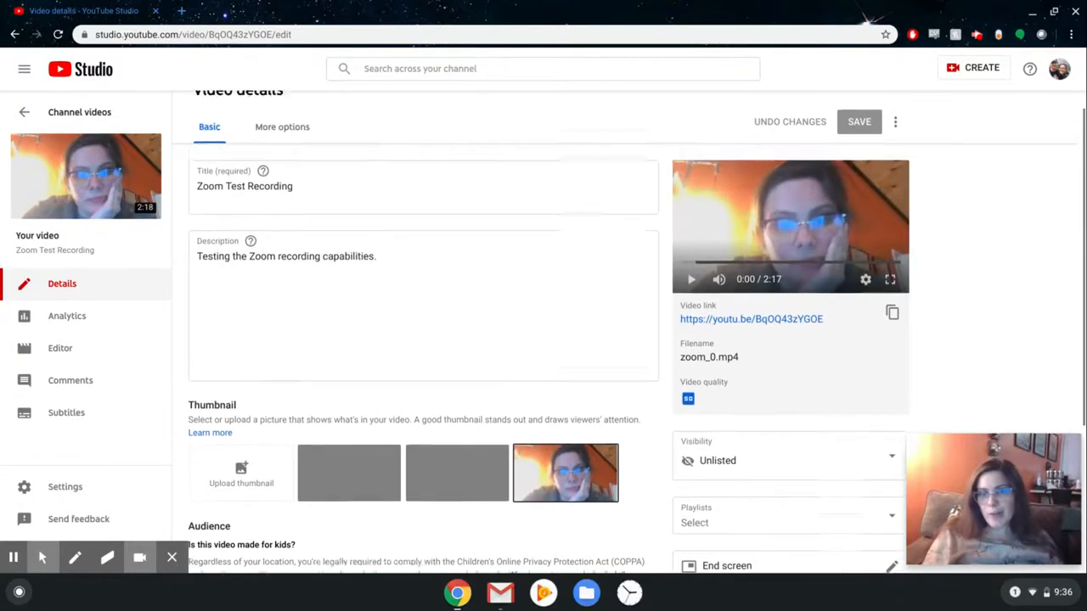
{"action": "scroll", "coordinate": [542, 370], "scroll_direction": "down", "scroll_amount": 1}
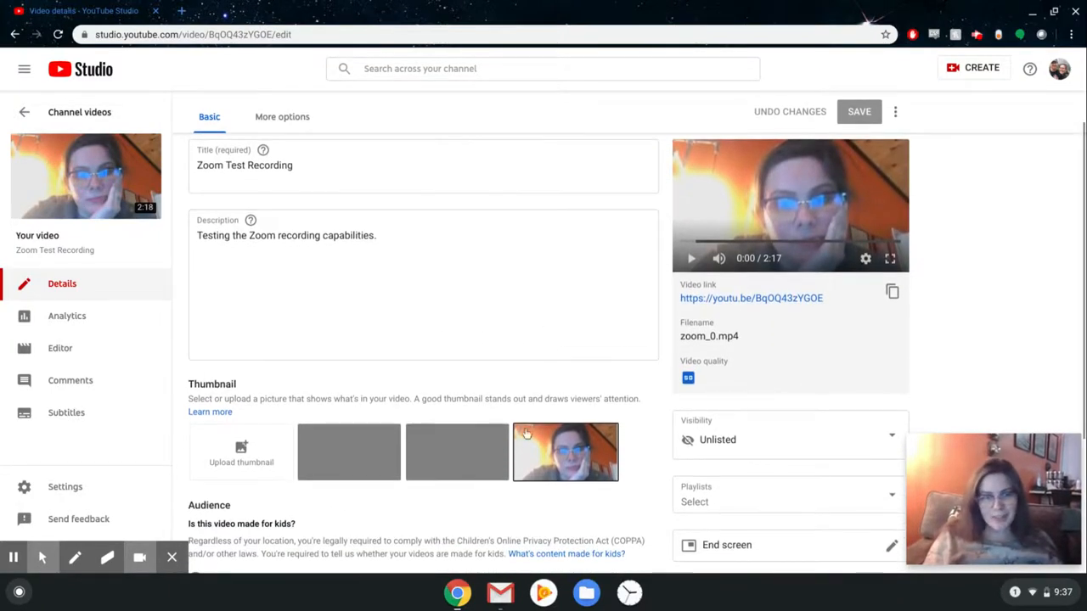
{"action": "left_click", "coordinate": [464, 455]}
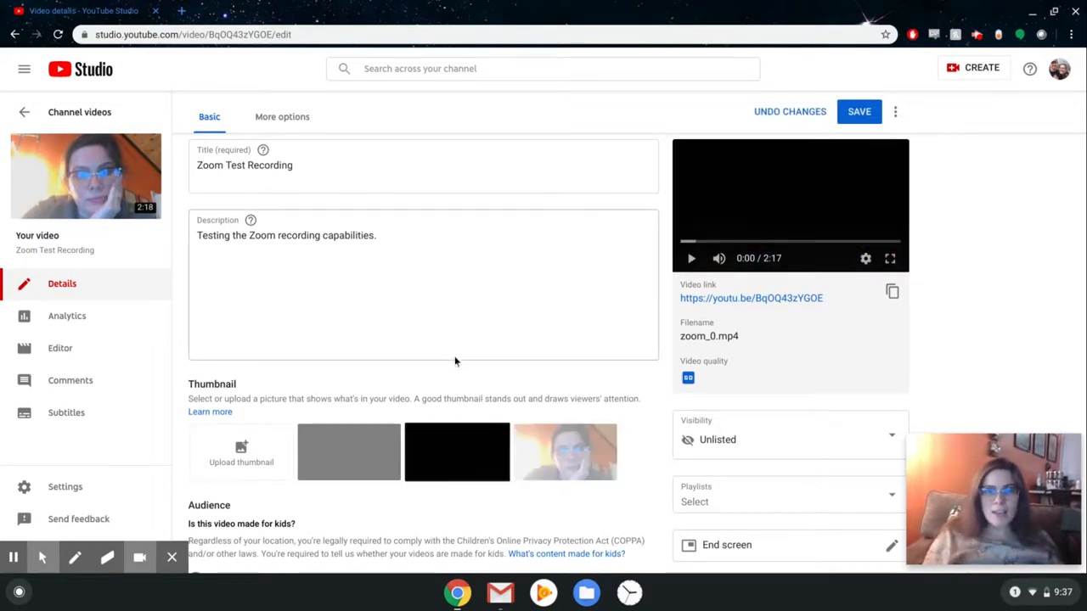
- Look over the video's basic details and its additional options, such as license, category, language and comments
{"action": "scroll", "coordinate": [457, 359], "scroll_direction": "down", "scroll_amount": 3}
{"action": "scroll", "coordinate": [457, 359], "scroll_direction": "up", "scroll_amount": 3}
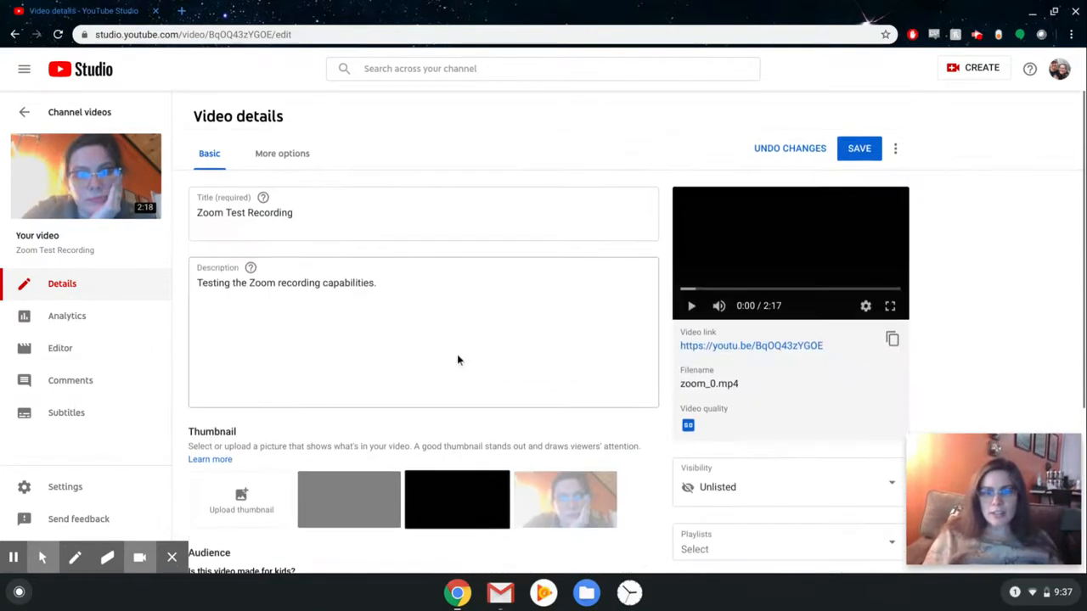
{"action": "left_click", "coordinate": [263, 158]}
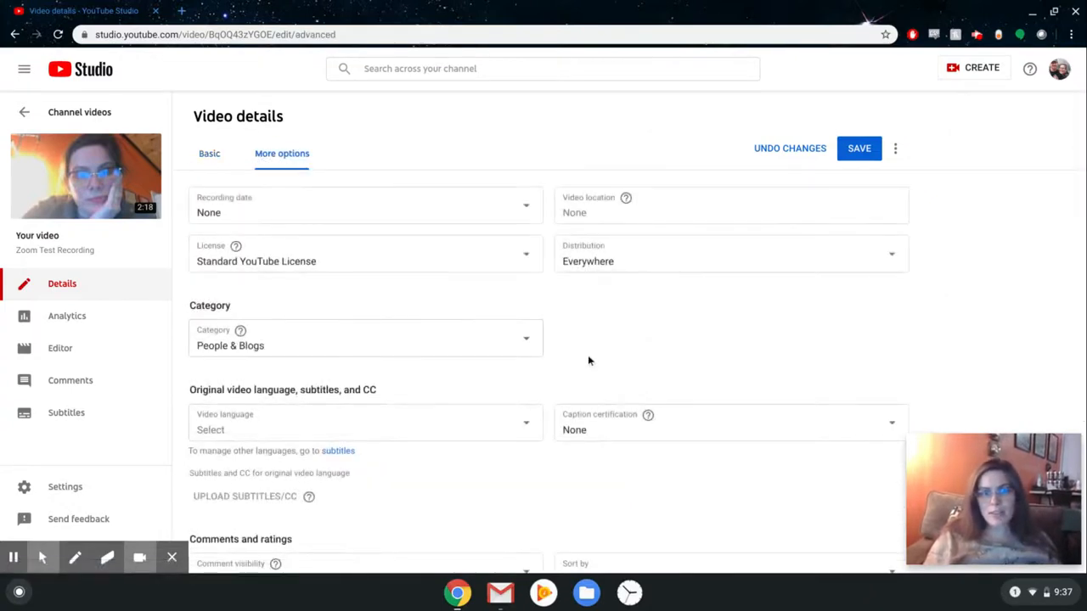
{"action": "scroll", "coordinate": [588, 361], "scroll_direction": "down", "scroll_amount": 3}
{"action": "scroll", "coordinate": [587, 361], "scroll_direction": "up", "scroll_amount": 3}
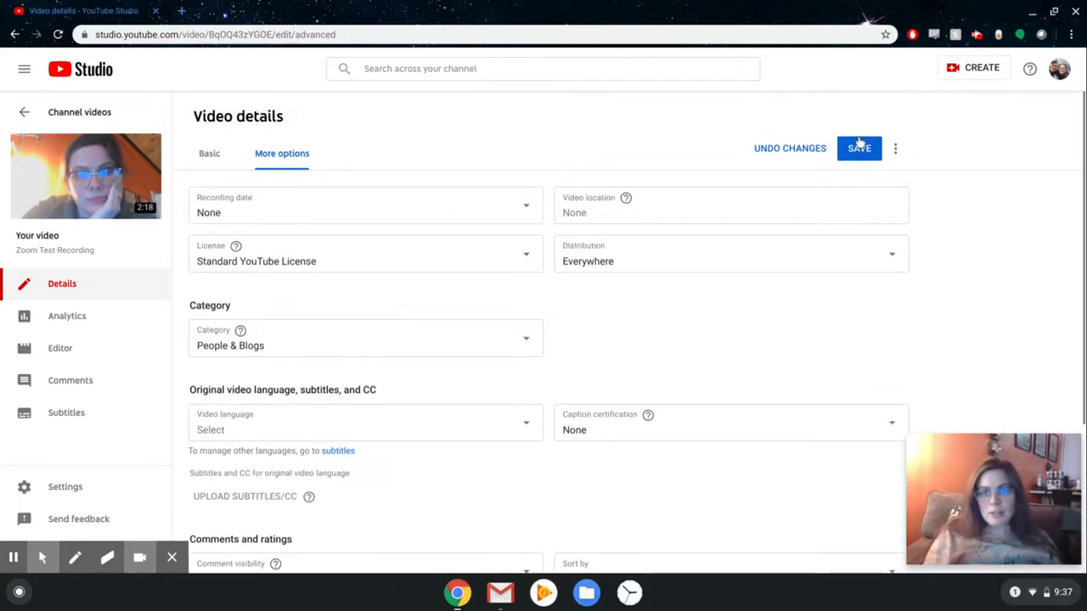
- Save the video's thumbnail change and return to the list of channel videos
{"action": "left_click", "coordinate": [859, 148]}
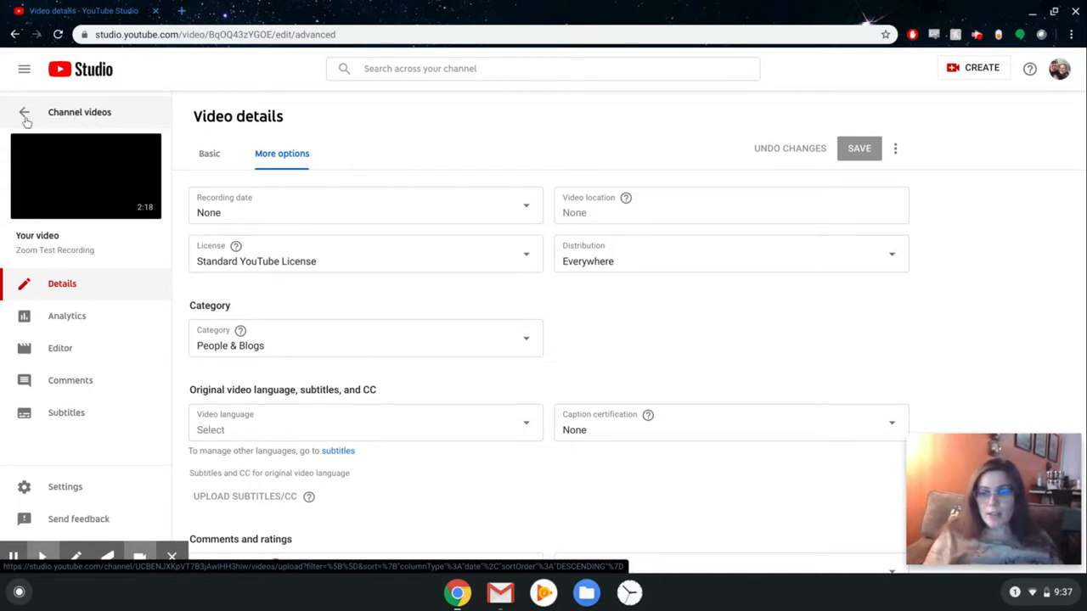
{"action": "left_click", "coordinate": [24, 111]}
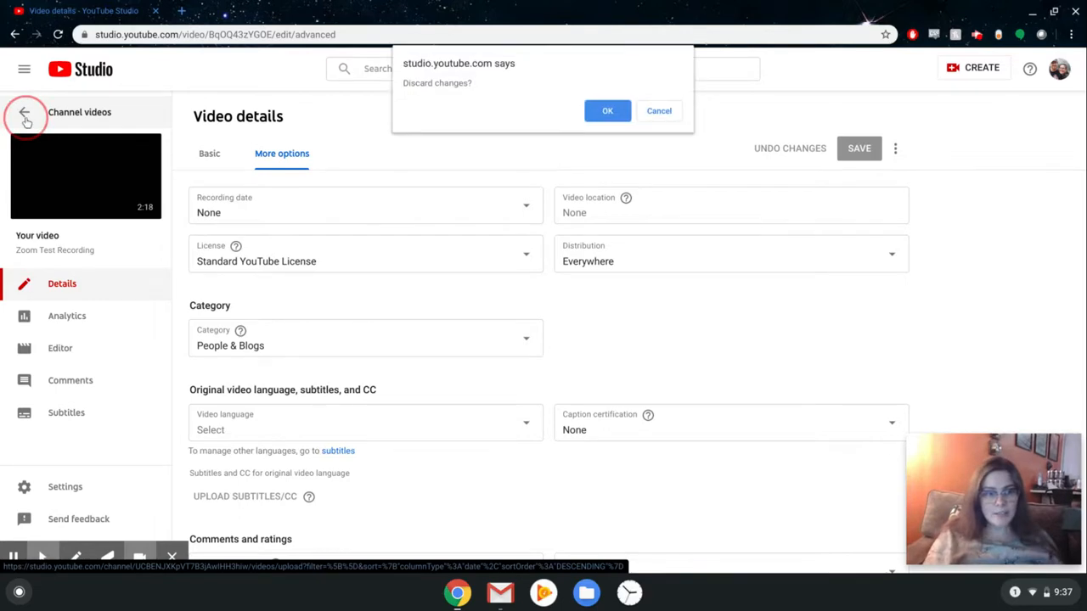
{"action": "left_click", "coordinate": [606, 115]}
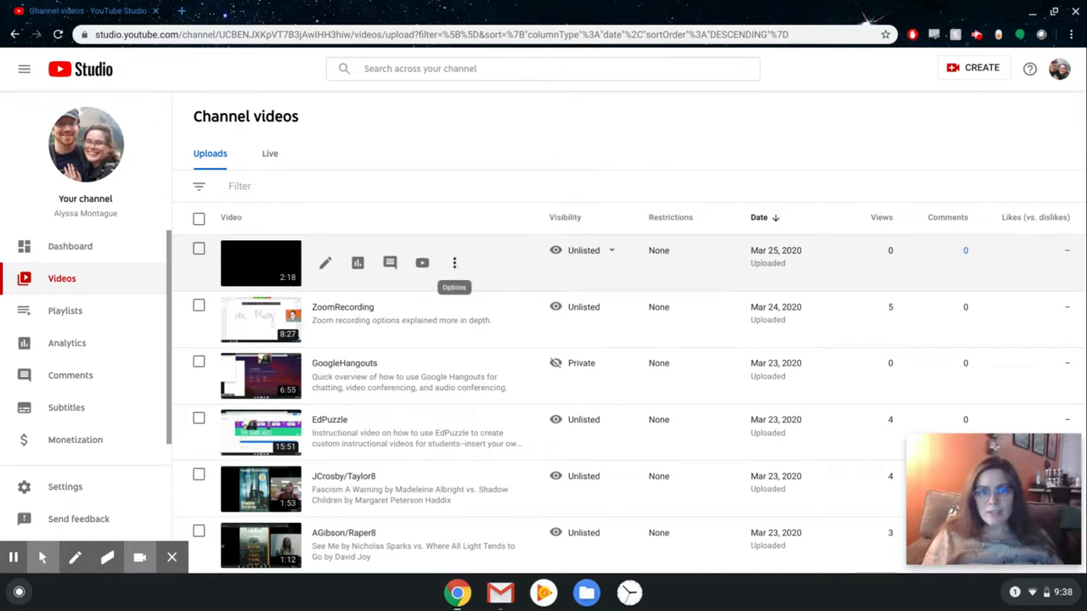
- Copy the shareable link of Zoom Test Recording from the video list, leaving its other options unused
{"action": "left_click", "coordinate": [455, 265]}
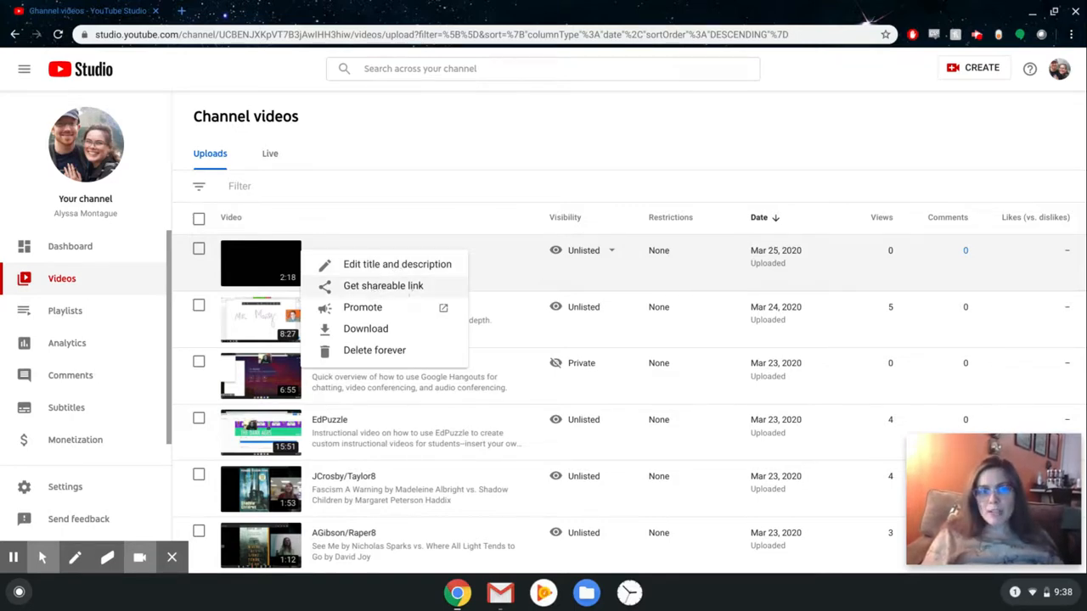
{"action": "left_click", "coordinate": [383, 286]}
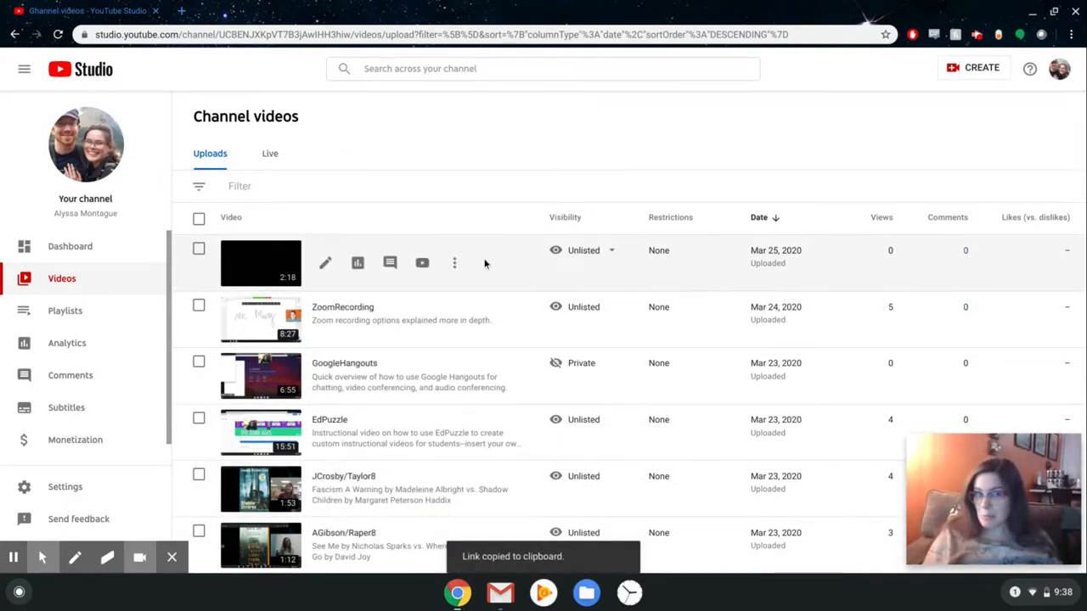
{"action": "left_click", "coordinate": [455, 265]}
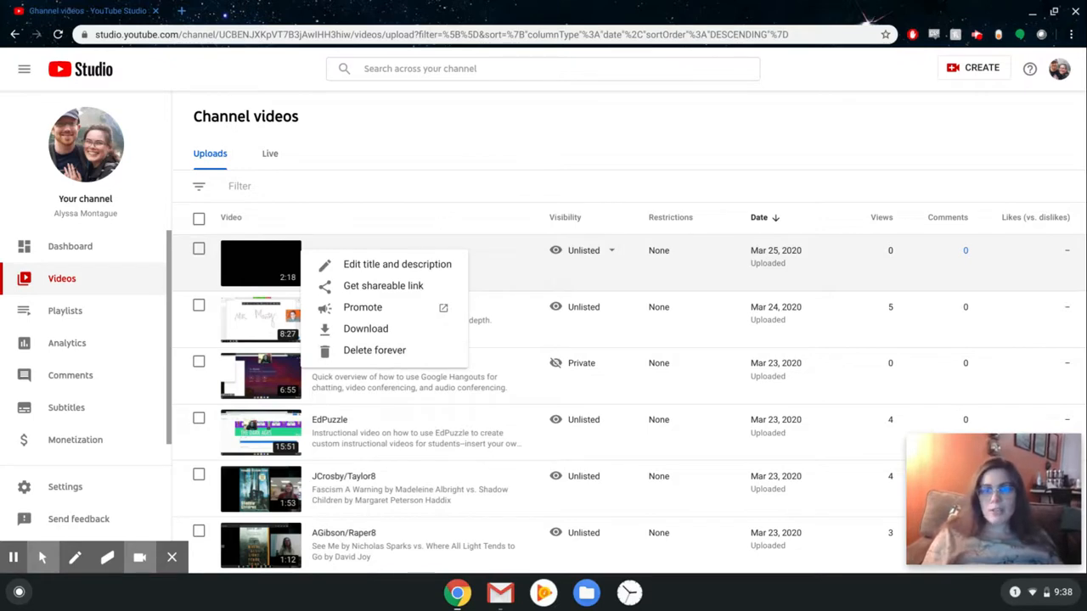
{"action": "left_click", "coordinate": [439, 218]}
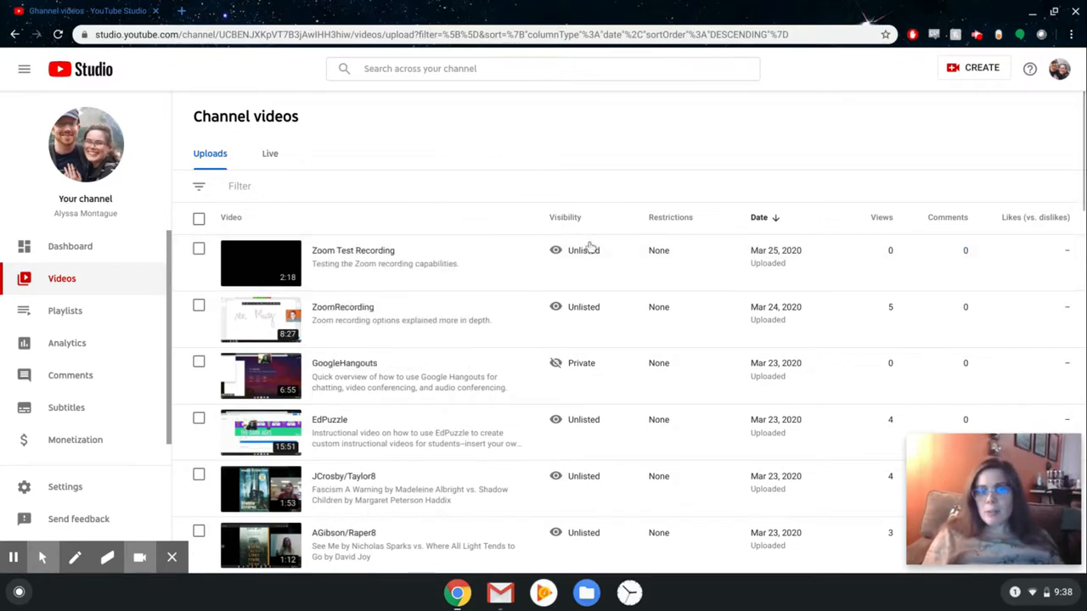
- Examine the visibility choices for Zoom Test Recording without changing them, and check the visibility of the other listed videos
{"action": "left_click", "coordinate": [613, 257]}
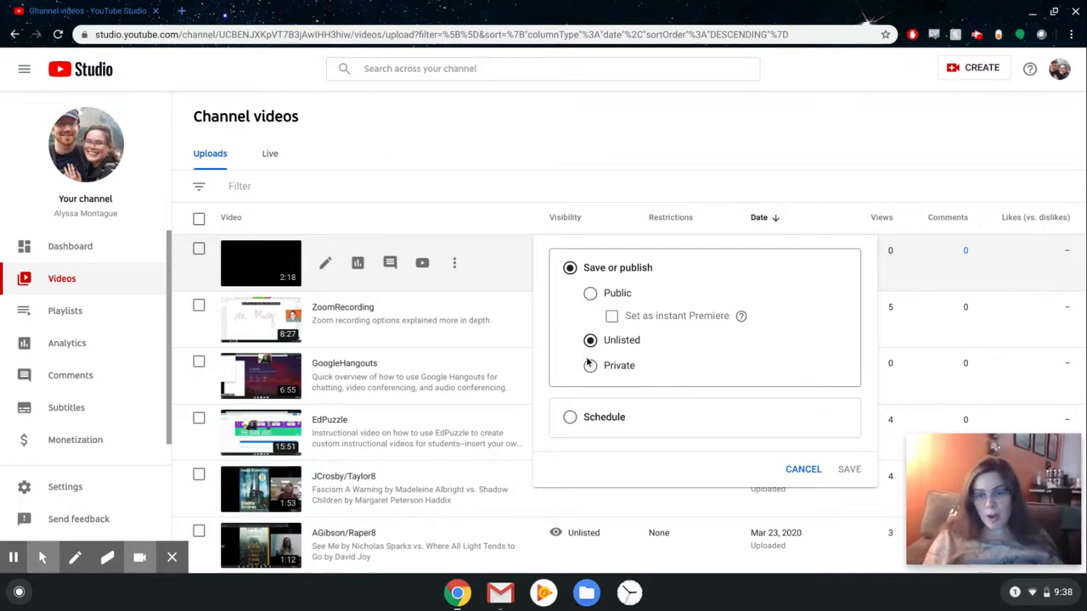
{"action": "left_click", "coordinate": [805, 473]}
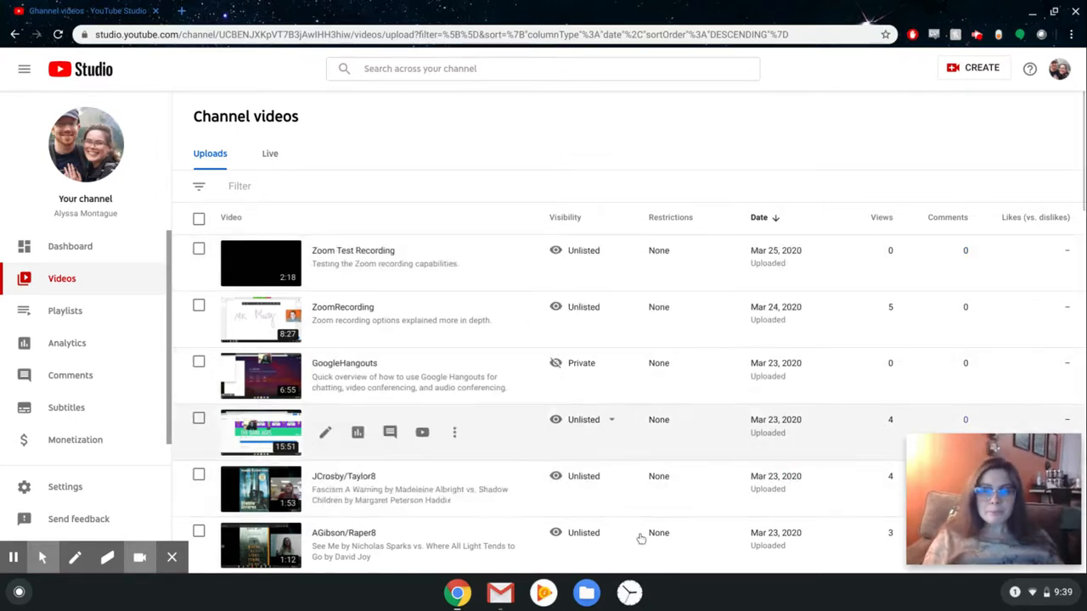
{"action": "mouse_move", "coordinate": [567, 344]}
{"action": "scroll", "coordinate": [567, 344], "scroll_direction": "down", "scroll_amount": 1}
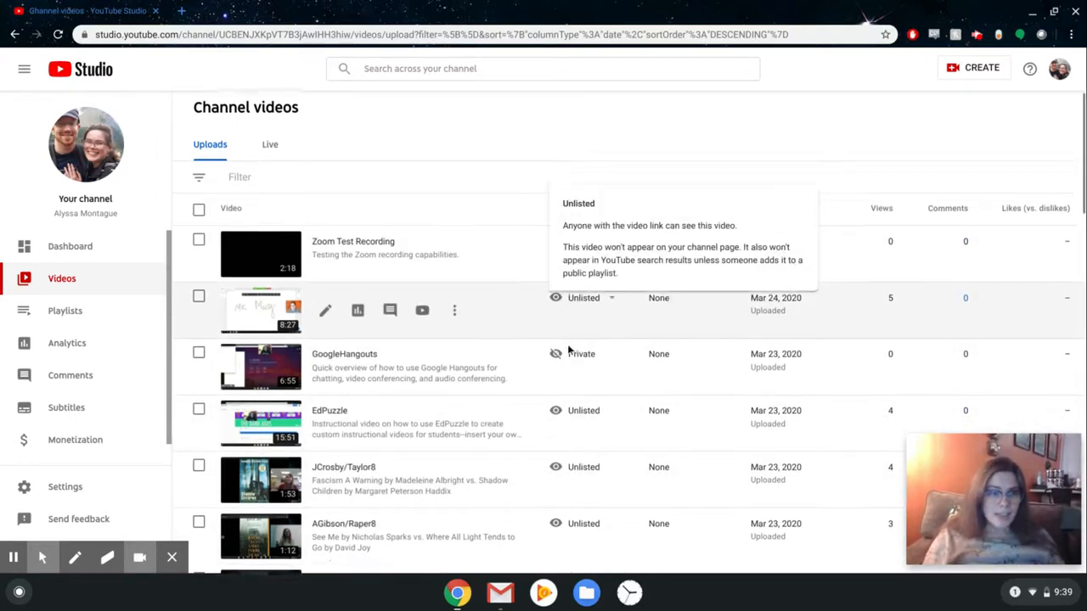
{"action": "scroll", "coordinate": [569, 348], "scroll_direction": "down", "scroll_amount": 1}
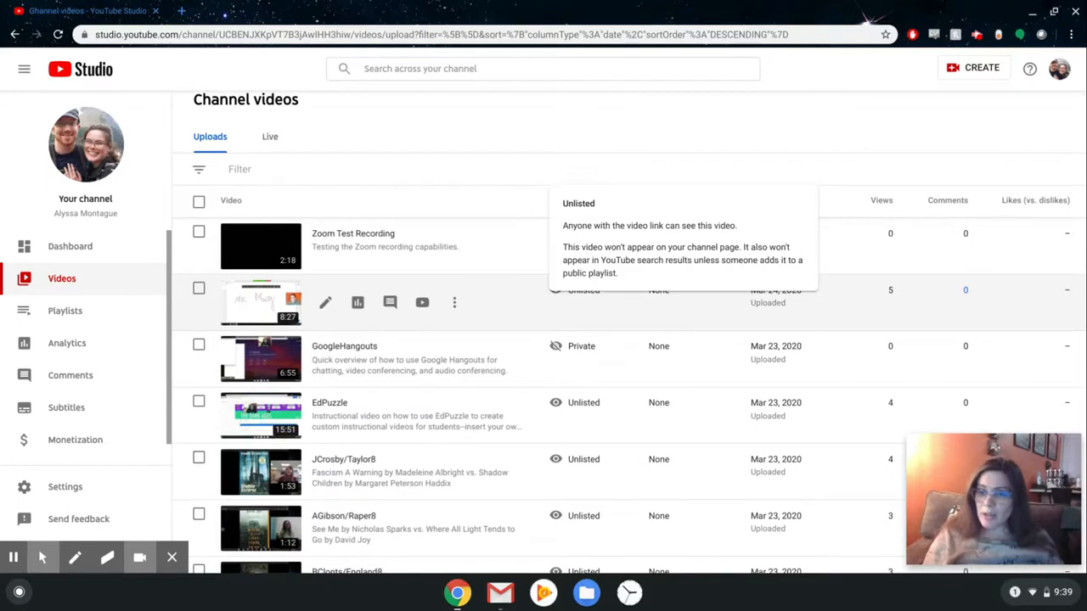
{"action": "scroll", "coordinate": [569, 306], "scroll_direction": "up", "scroll_amount": 1}
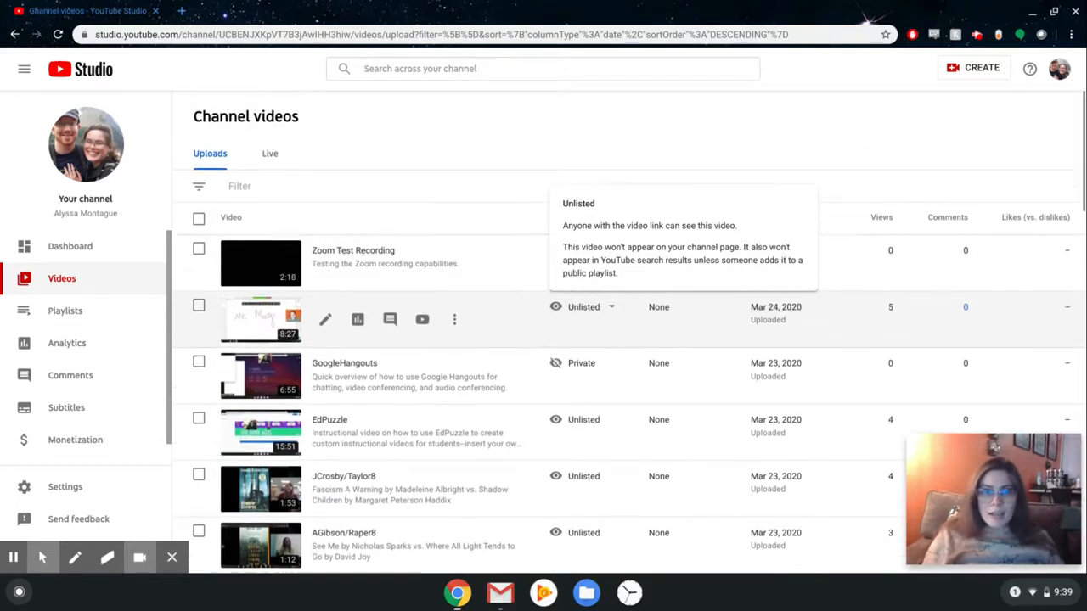
- Open Screencastify's list of recordings in the browser and close the leftover blank tab
{"action": "left_click", "coordinate": [181, 12]}
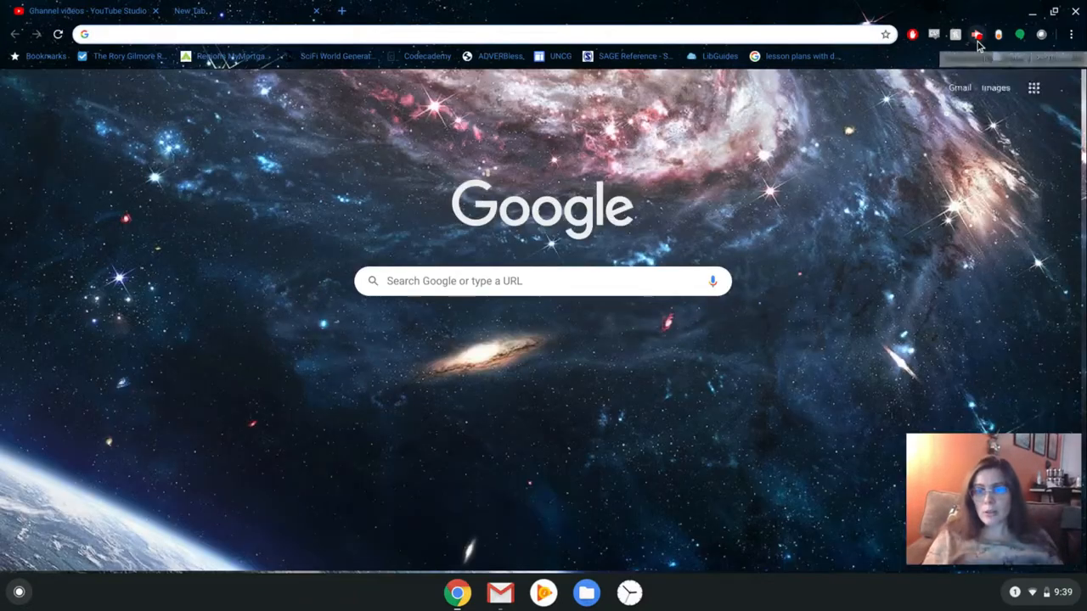
{"action": "left_click", "coordinate": [978, 43]}
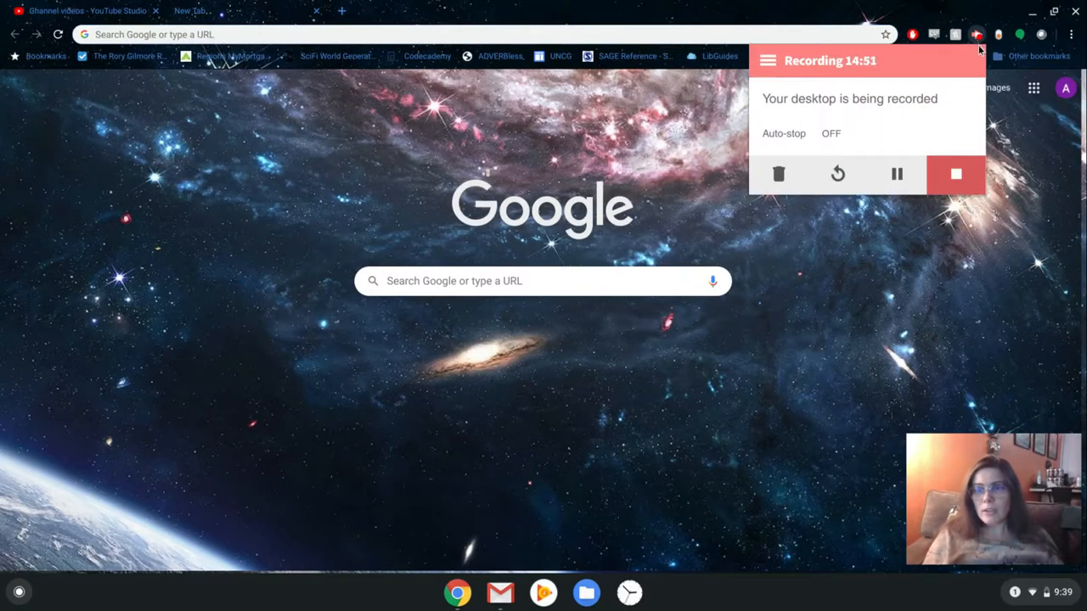
{"action": "left_click", "coordinate": [766, 66]}
{"action": "left_click", "coordinate": [802, 97]}
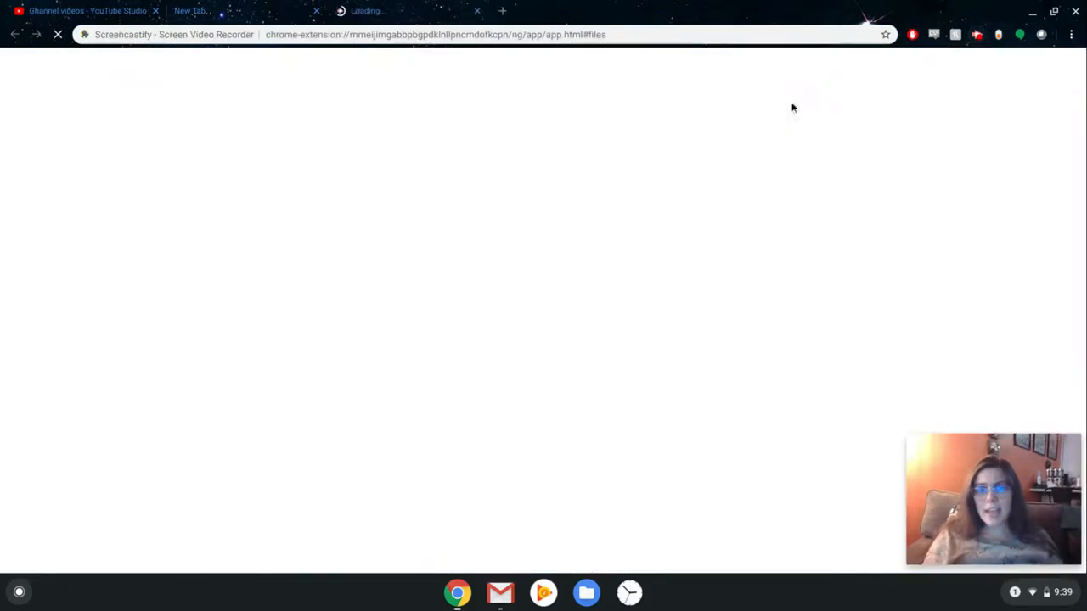
{"action": "left_click", "coordinate": [316, 10]}
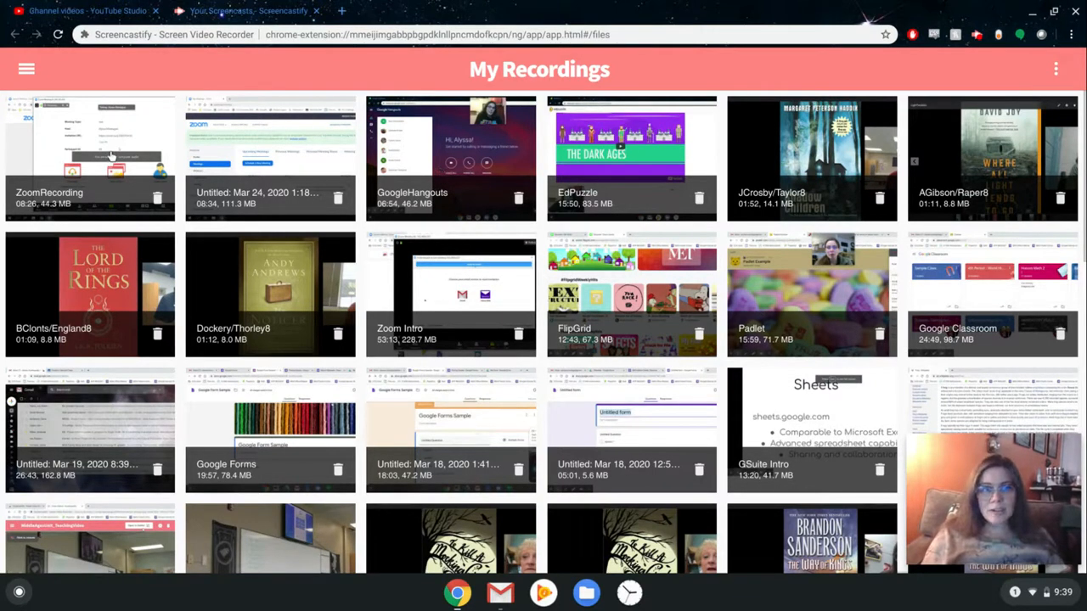
- Open the ZoomRecording screencast, examine its YouTube publishing and visibility options, and close Screencastify without changing them
{"action": "left_click", "coordinate": [110, 157]}
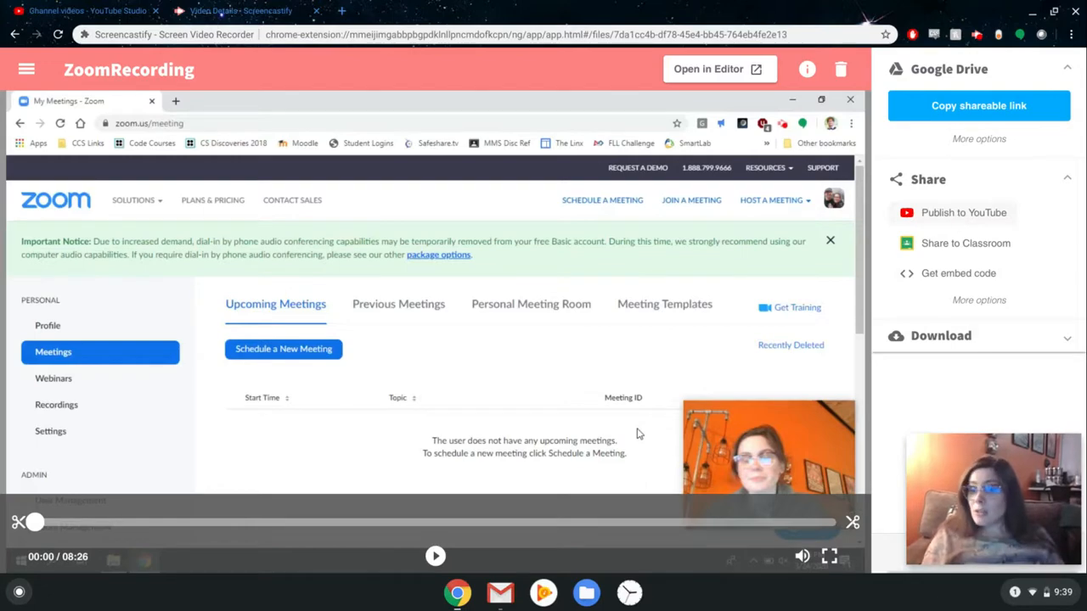
{"action": "left_click", "coordinate": [960, 214]}
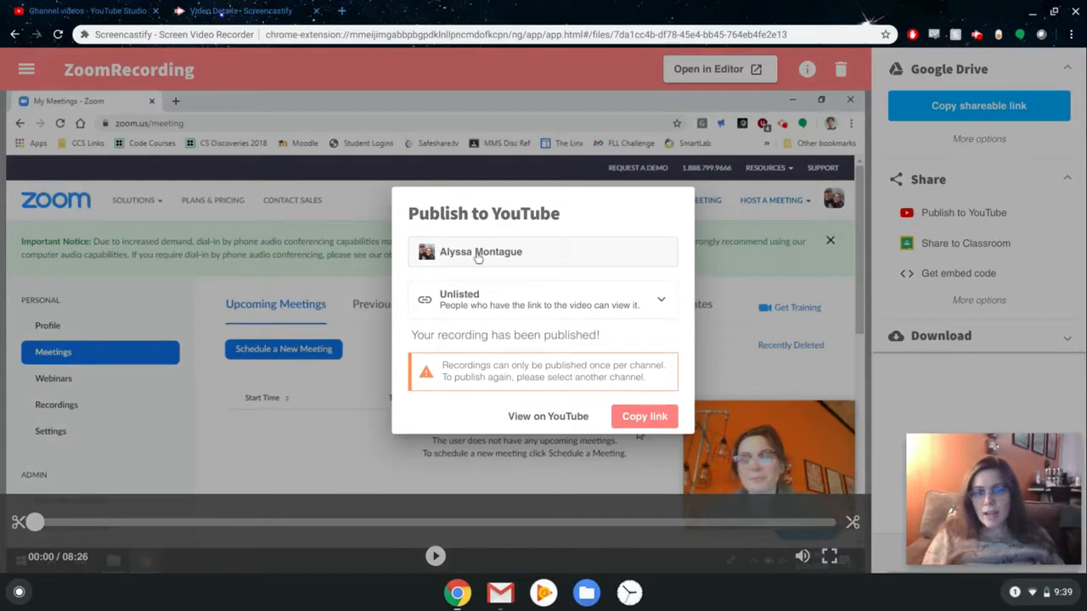
{"action": "left_click", "coordinate": [524, 306]}
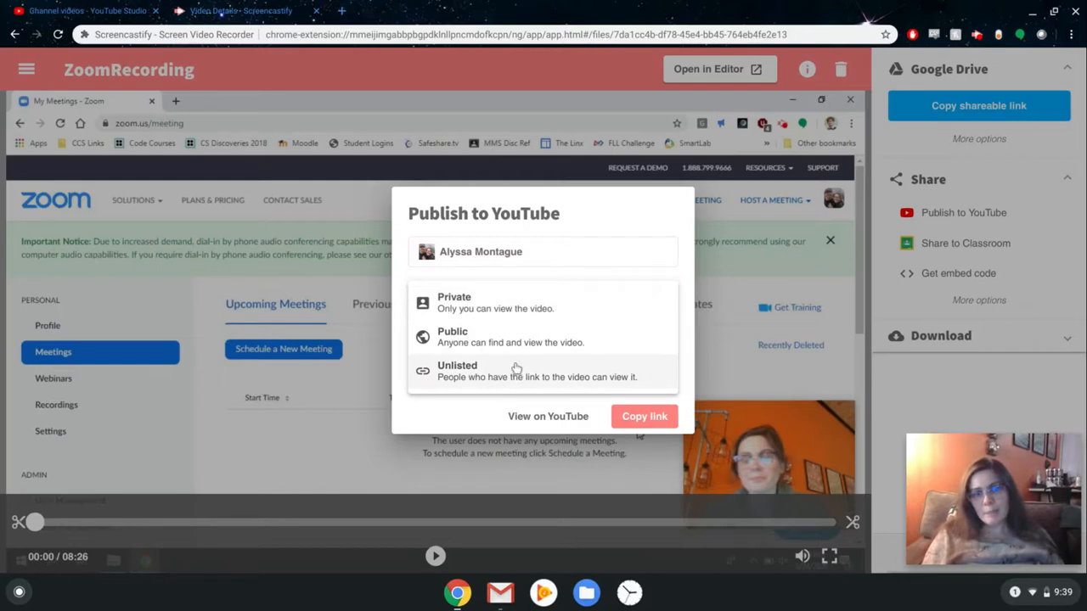
{"action": "left_click", "coordinate": [503, 272]}
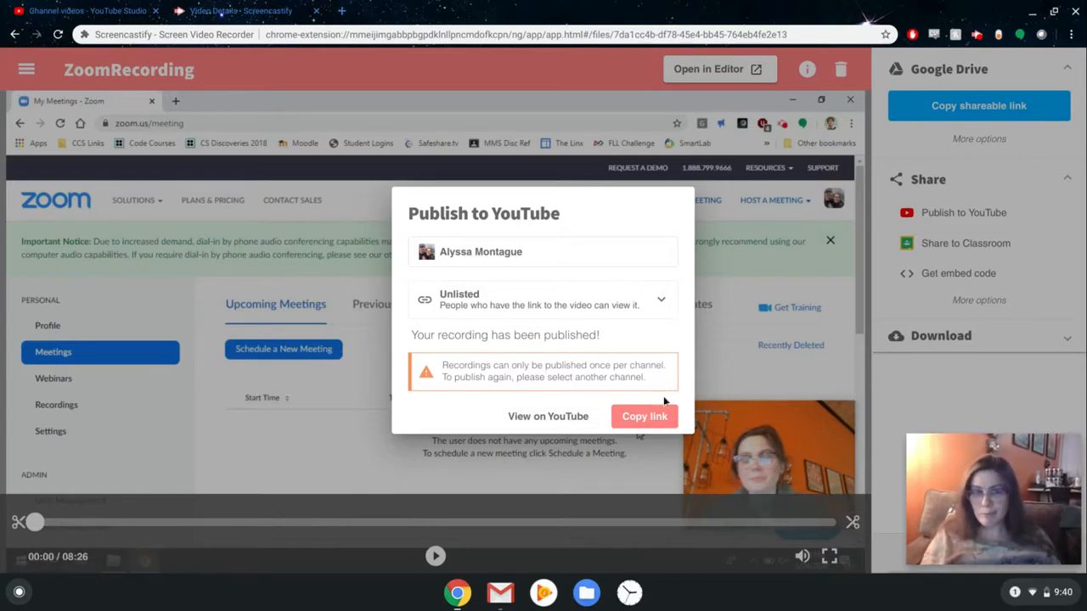
{"action": "left_click", "coordinate": [315, 11]}
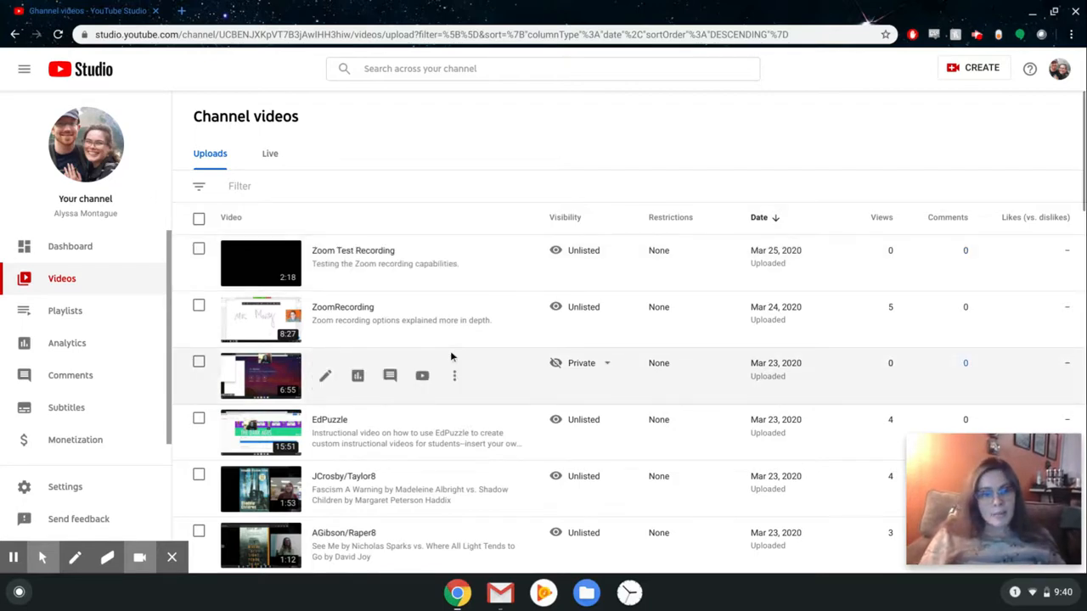
- View the channel's playlists, return to YouTube Studio from there and close the old channel videos tab
{"action": "left_click", "coordinate": [83, 311]}
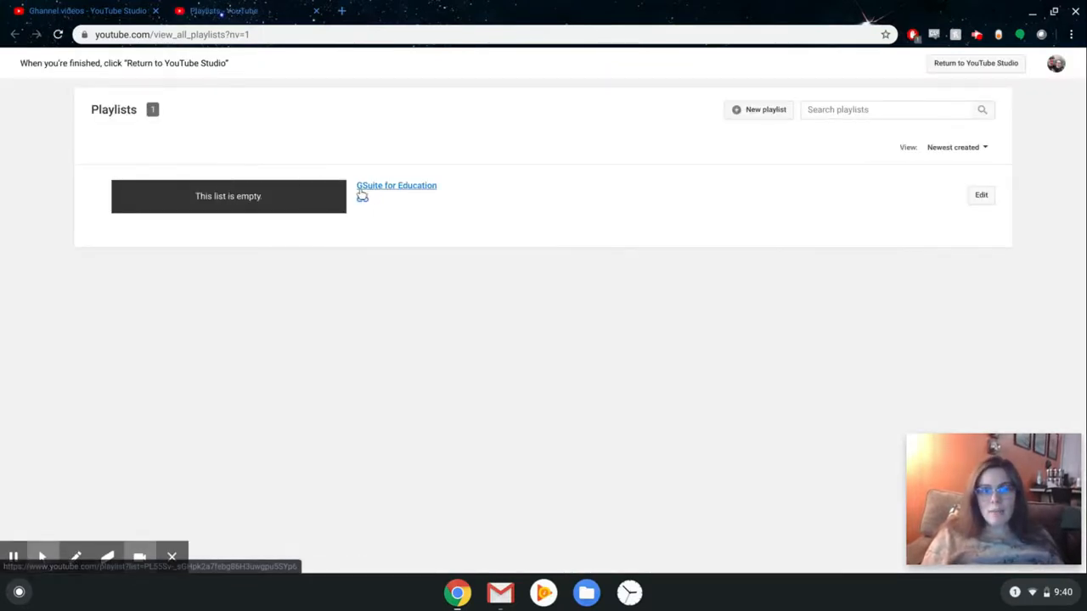
{"action": "mouse_move", "coordinate": [367, 207]}
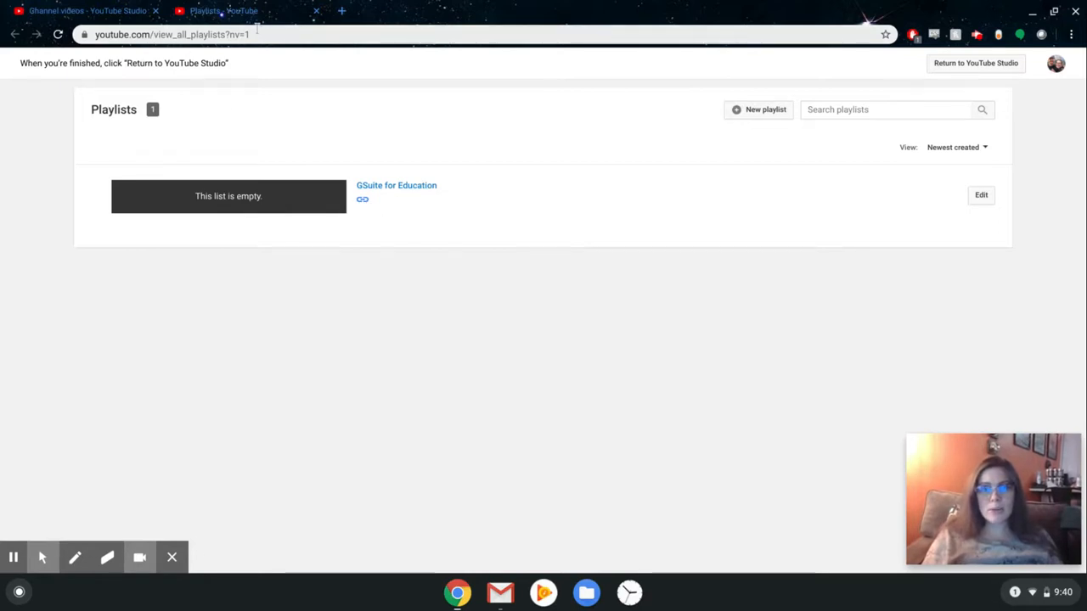
{"action": "left_click", "coordinate": [953, 70]}
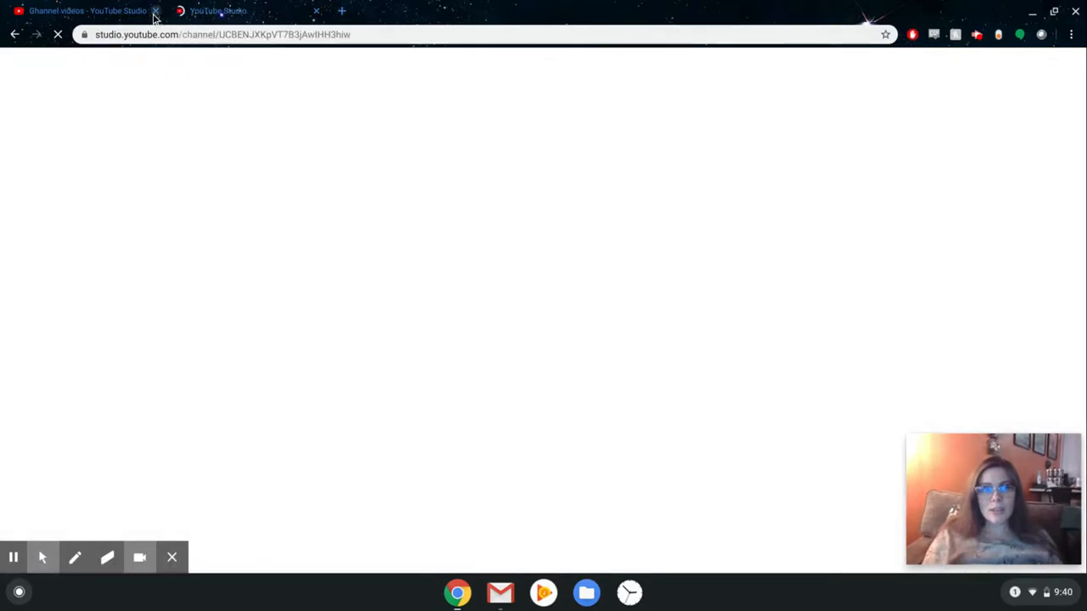
{"action": "left_click", "coordinate": [155, 11]}
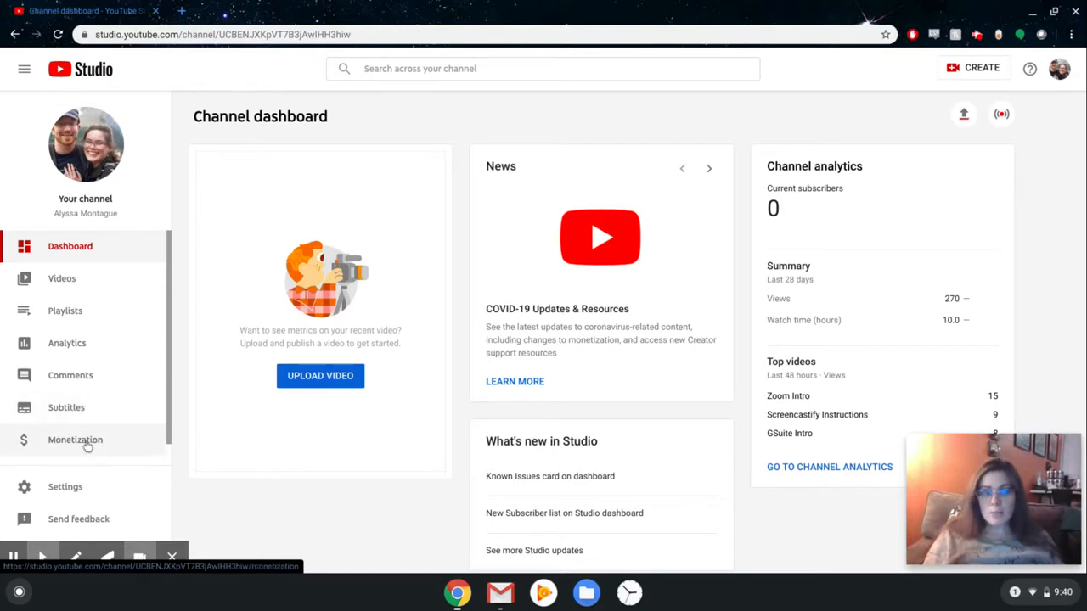
- Open the YouTube Audio Library from Studio and browse its list of free music tracks
{"action": "scroll", "coordinate": [89, 446], "scroll_direction": "down", "scroll_amount": 1}
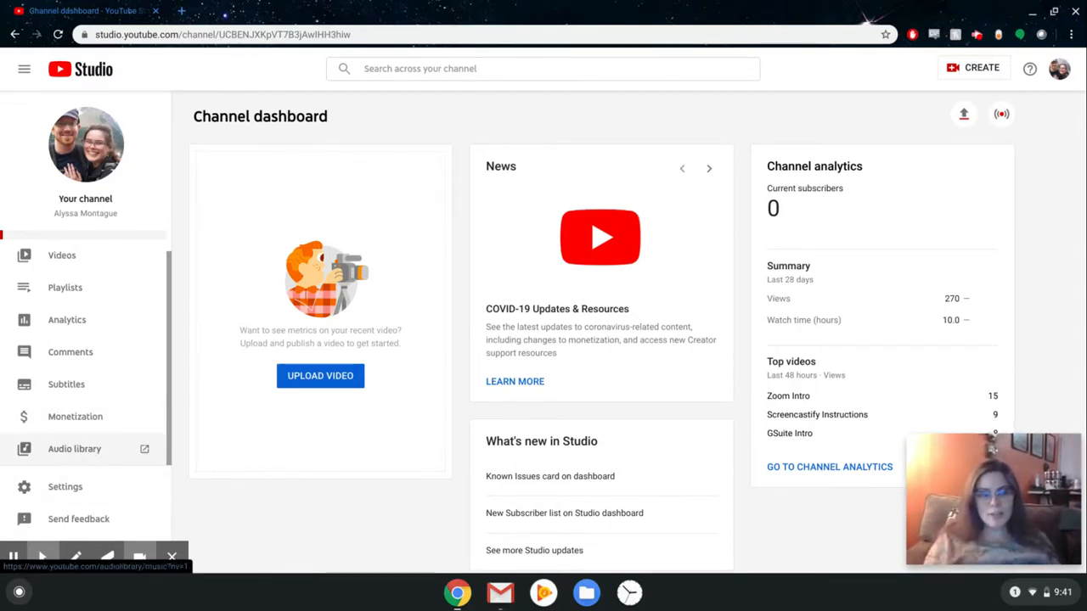
{"action": "left_click", "coordinate": [71, 460]}
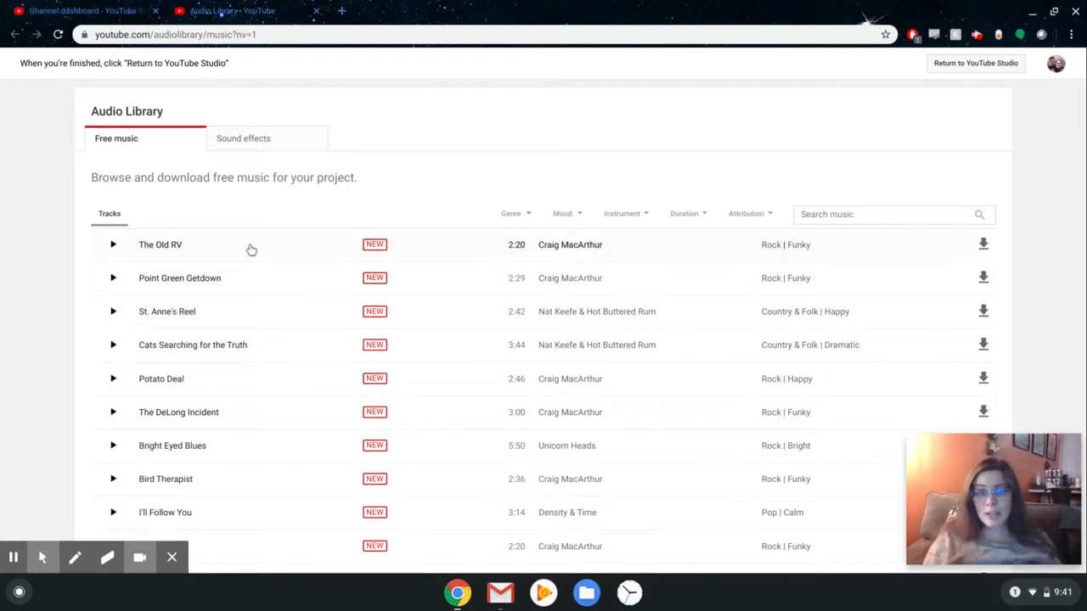
{"action": "scroll", "coordinate": [351, 230], "scroll_direction": "down", "scroll_amount": 2}
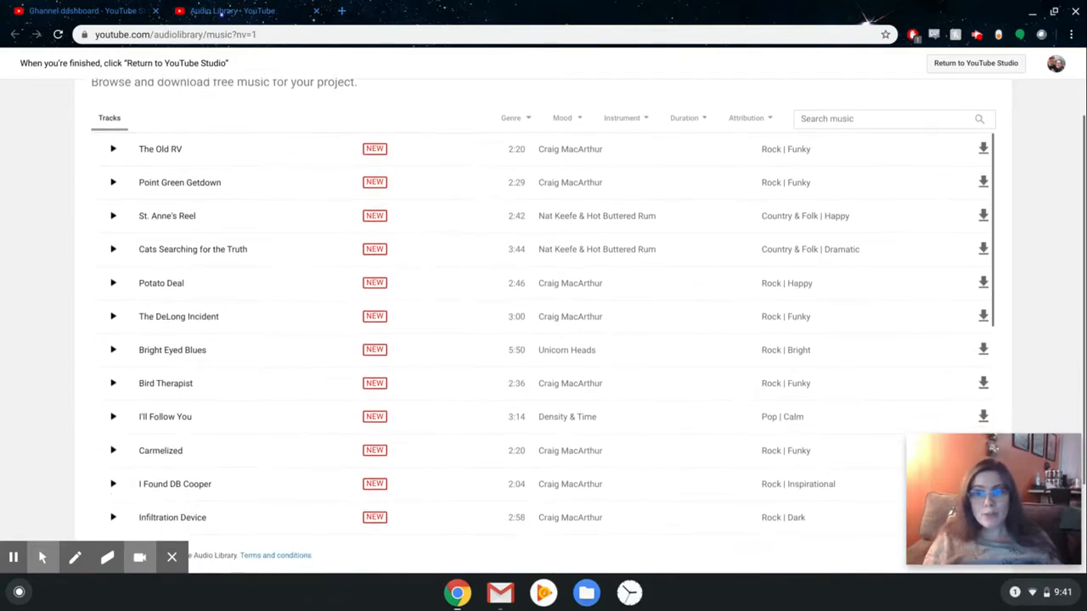
{"action": "scroll", "coordinate": [544, 322], "scroll_direction": "down", "scroll_amount": 1}
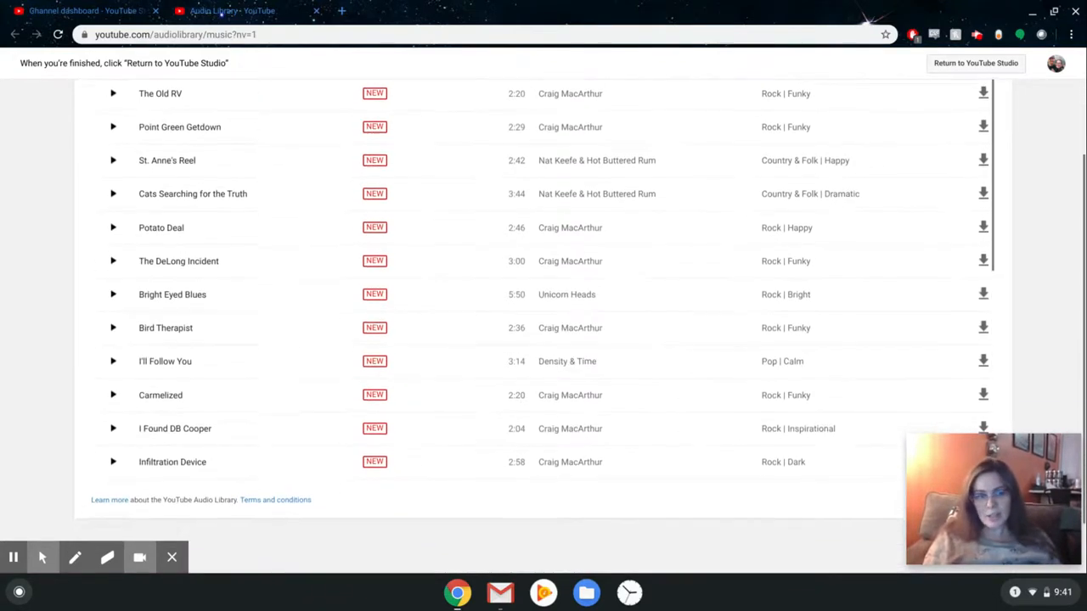
{"action": "scroll", "coordinate": [543, 322], "scroll_direction": "up", "scroll_amount": 1}
{"action": "scroll", "coordinate": [543, 322], "scroll_direction": "up", "scroll_amount": 2}
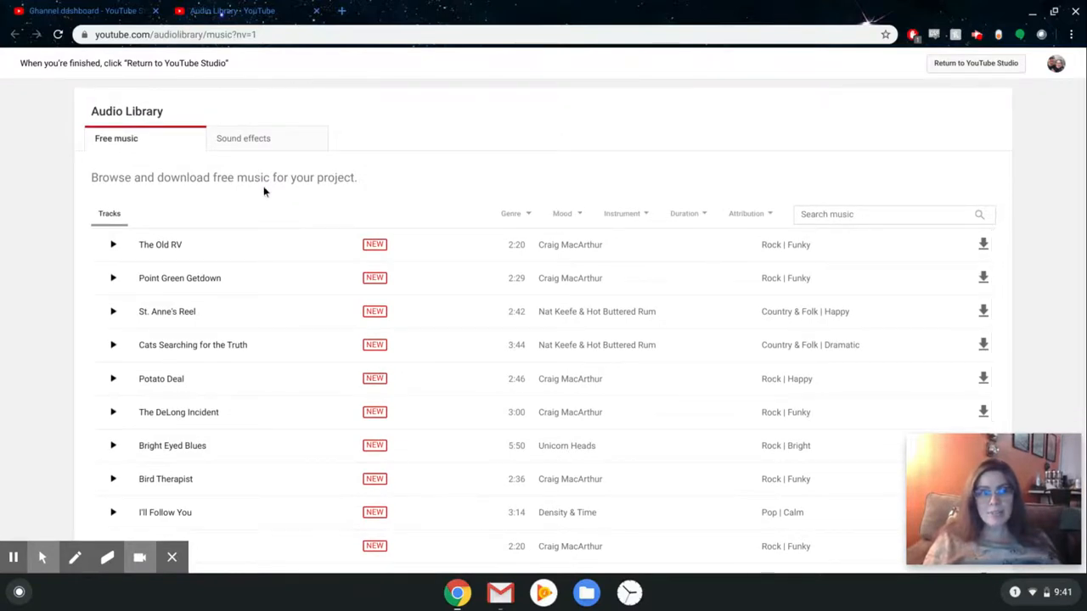
- Show the Audio Library's sound effects and download the 18V Cordless Drill High Pitch sound
{"action": "left_click", "coordinate": [240, 154]}
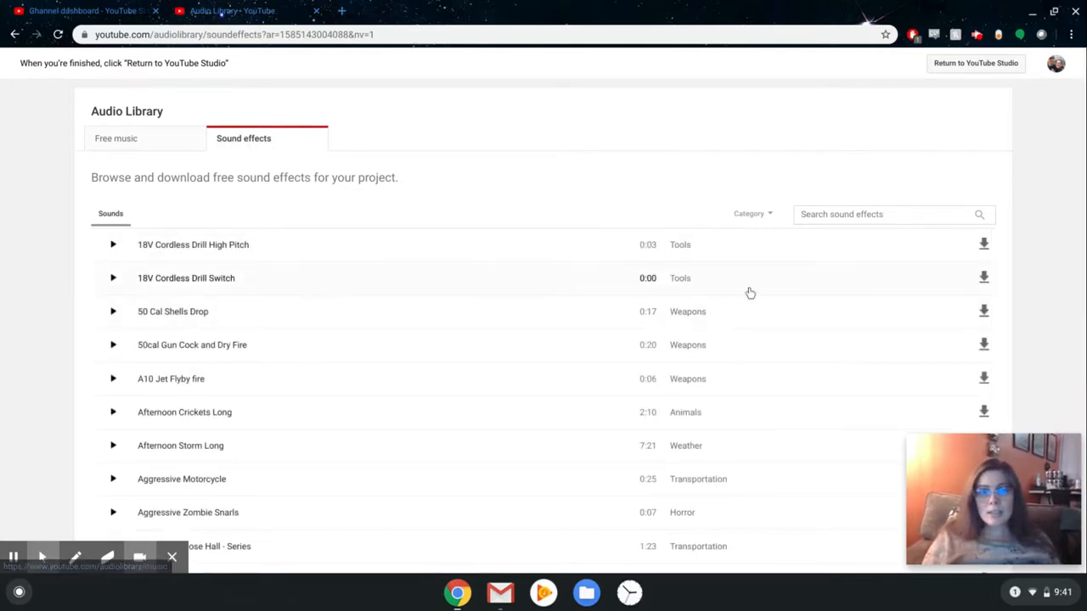
{"action": "left_click", "coordinate": [980, 246]}
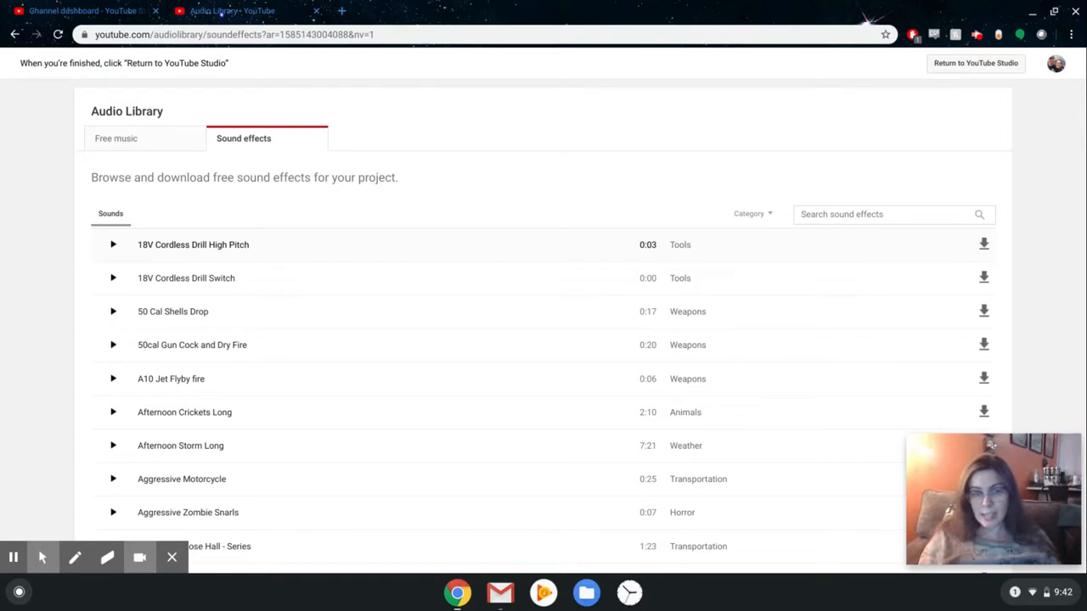
- Return to the library's free music, browse the tracks and close the Audio Library without searching for music
{"action": "left_click", "coordinate": [108, 145]}
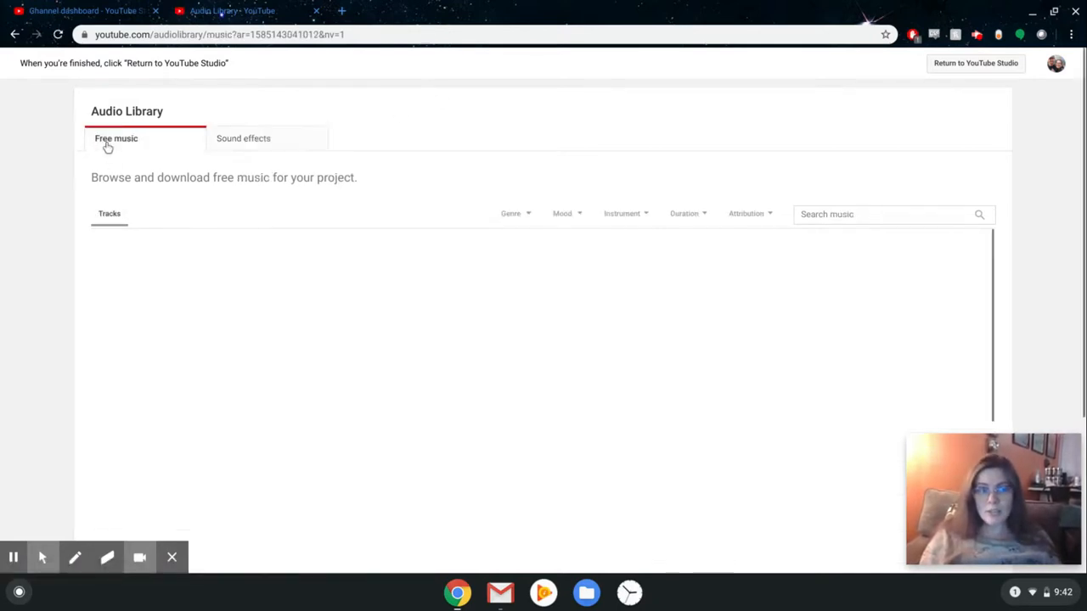
{"action": "scroll", "coordinate": [391, 246], "scroll_direction": "down", "scroll_amount": 2}
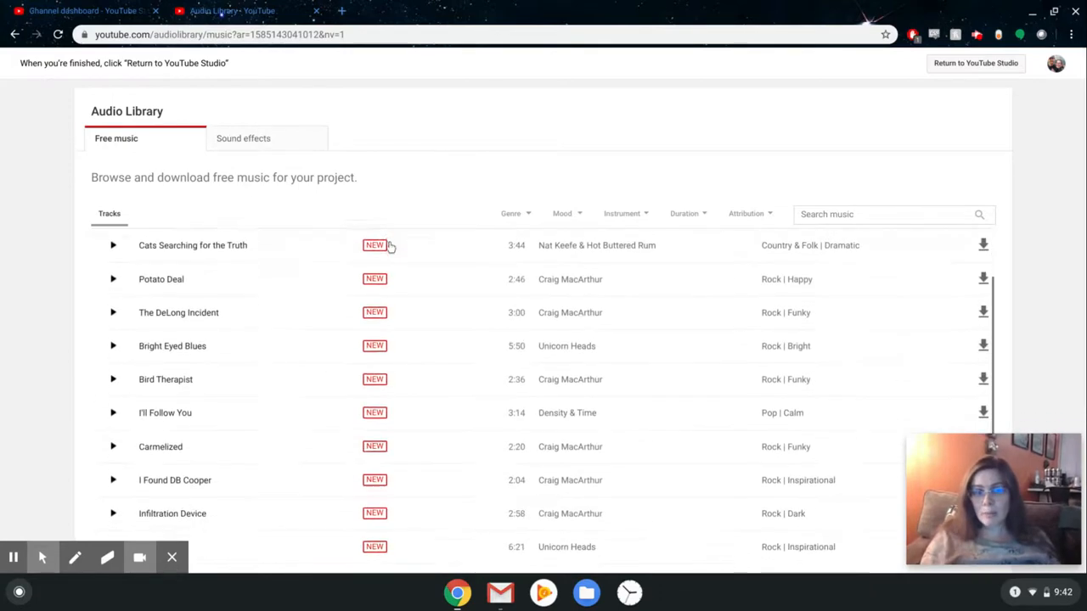
{"action": "scroll", "coordinate": [390, 246], "scroll_direction": "down", "scroll_amount": 10}
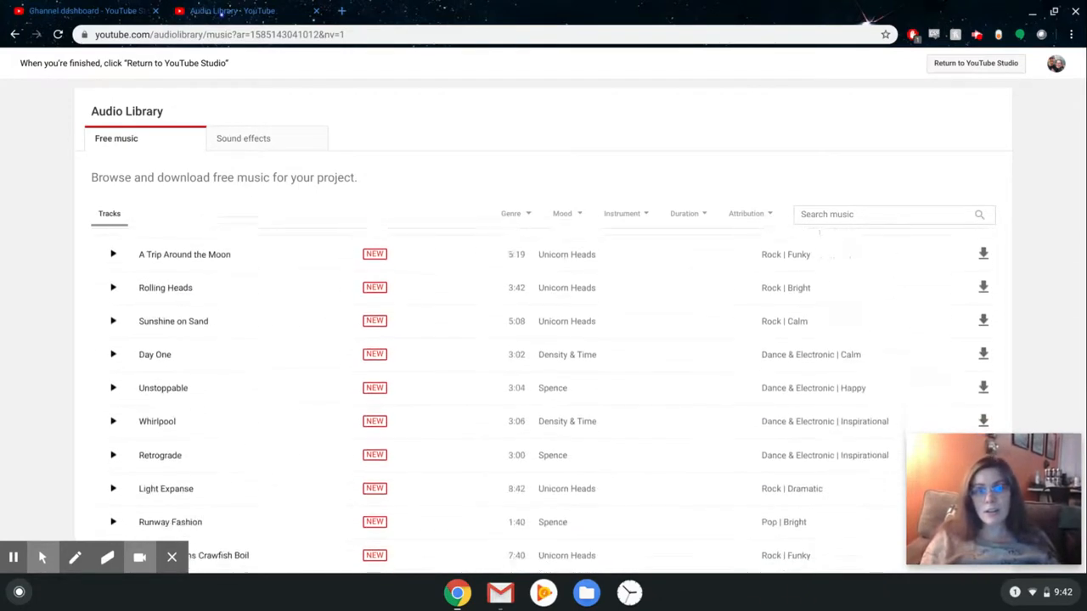
{"action": "scroll", "coordinate": [819, 232], "scroll_direction": "up", "scroll_amount": 12}
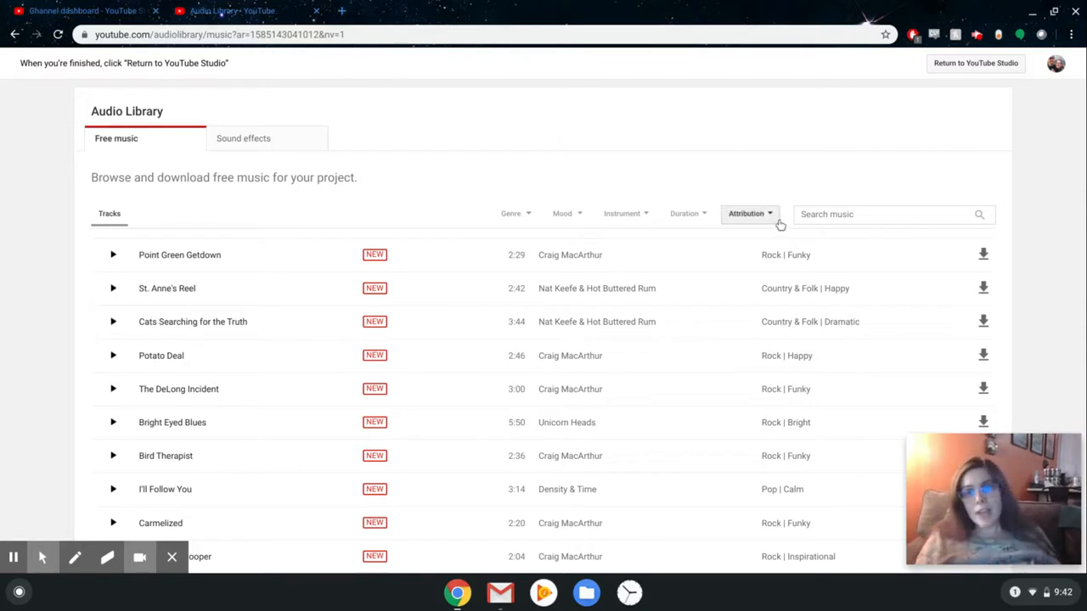
{"action": "left_click", "coordinate": [818, 214]}
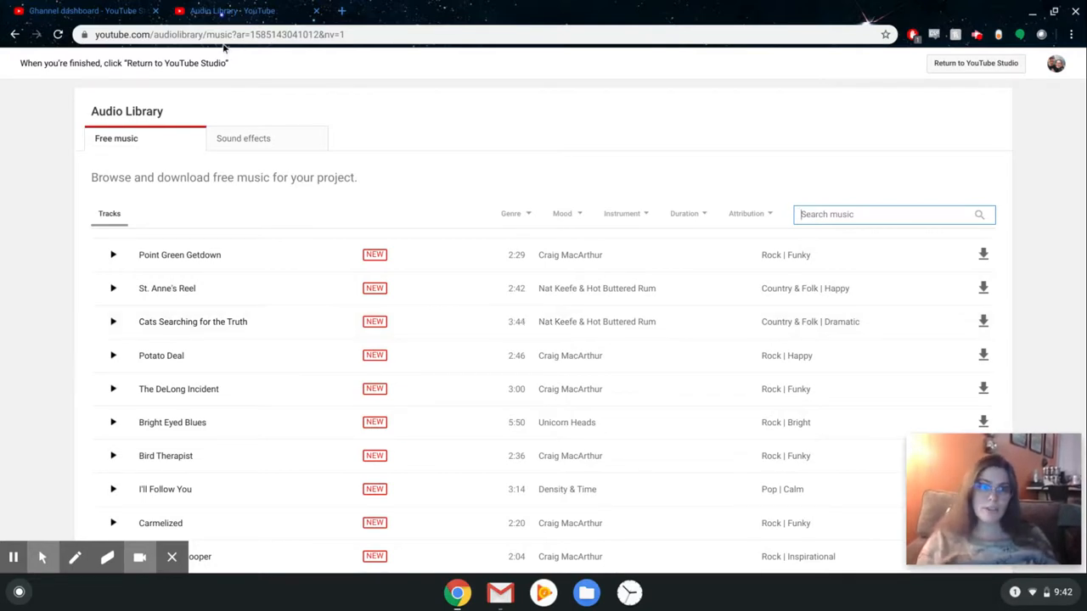
{"action": "left_click", "coordinate": [317, 11]}
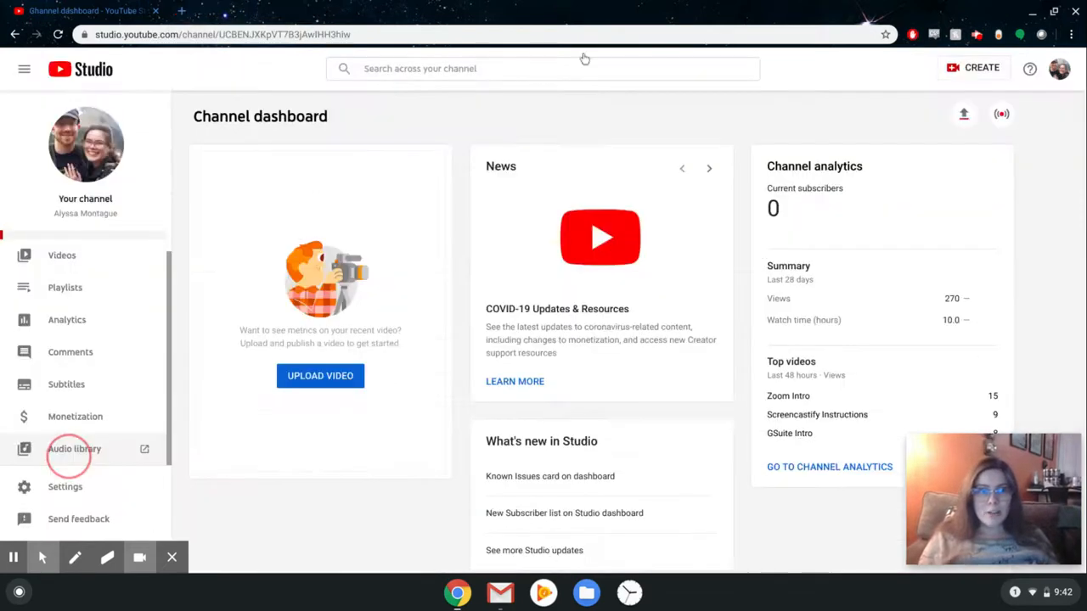
- Open the Studio settings and examine the general default currency choices without changing the currency
{"action": "scroll", "coordinate": [286, 232], "scroll_direction": "down", "scroll_amount": 1}
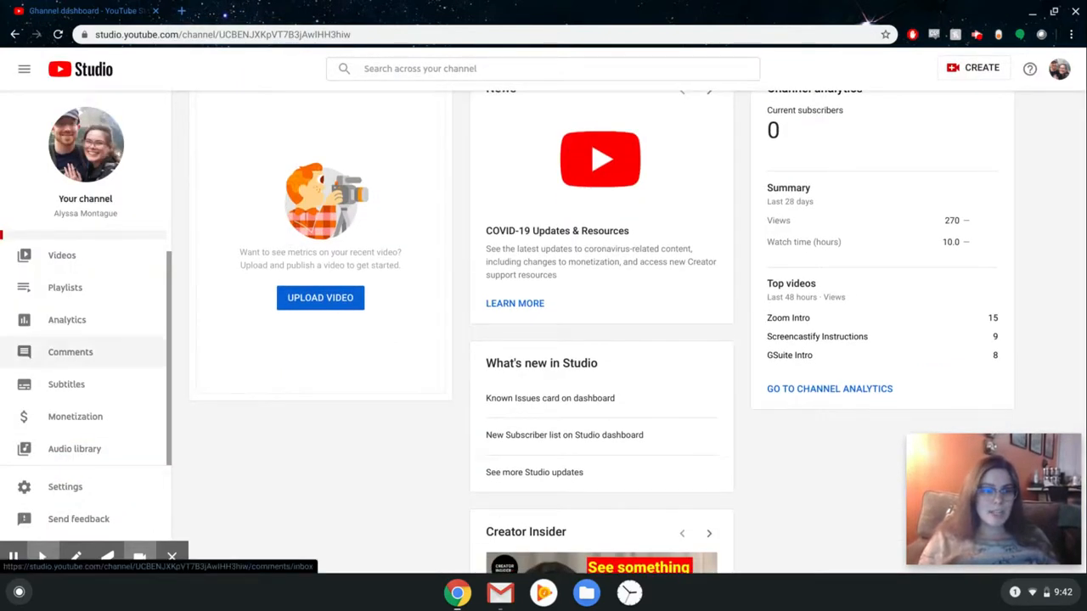
{"action": "left_click", "coordinate": [60, 488]}
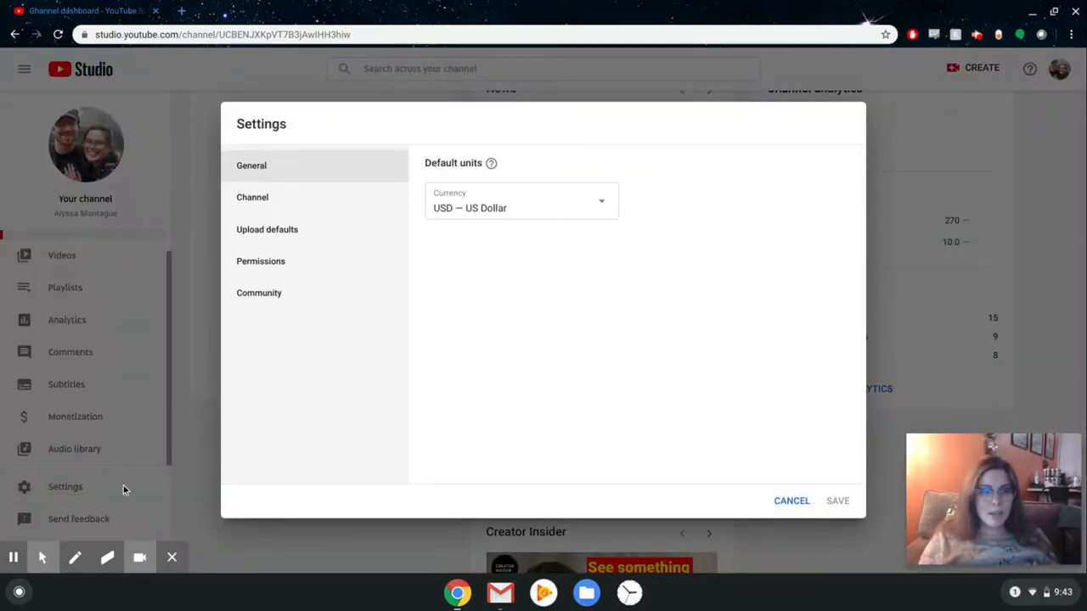
{"action": "left_click", "coordinate": [286, 213]}
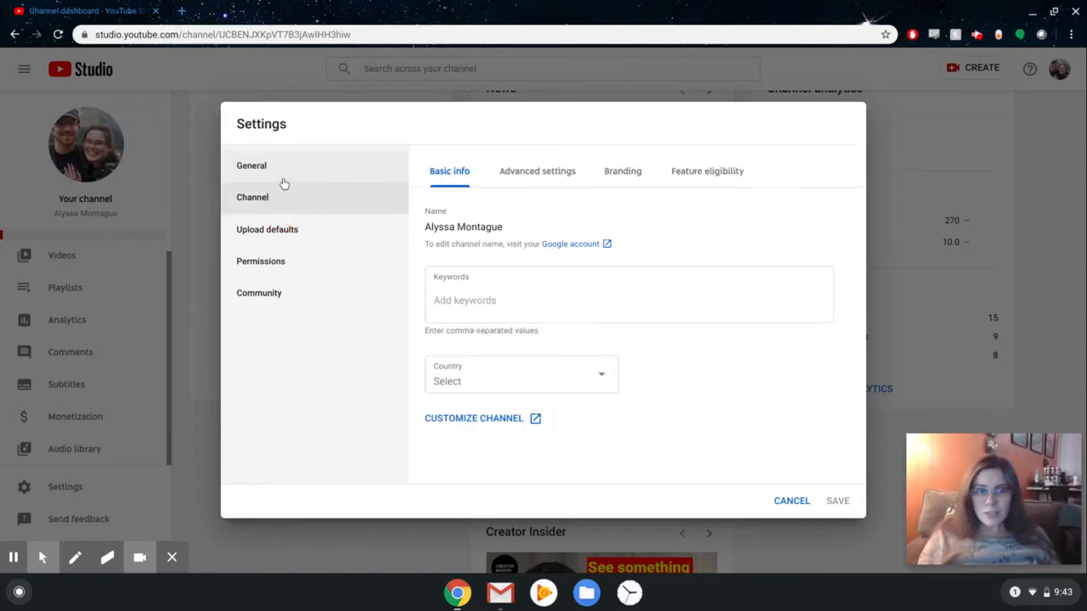
{"action": "left_click", "coordinate": [289, 172]}
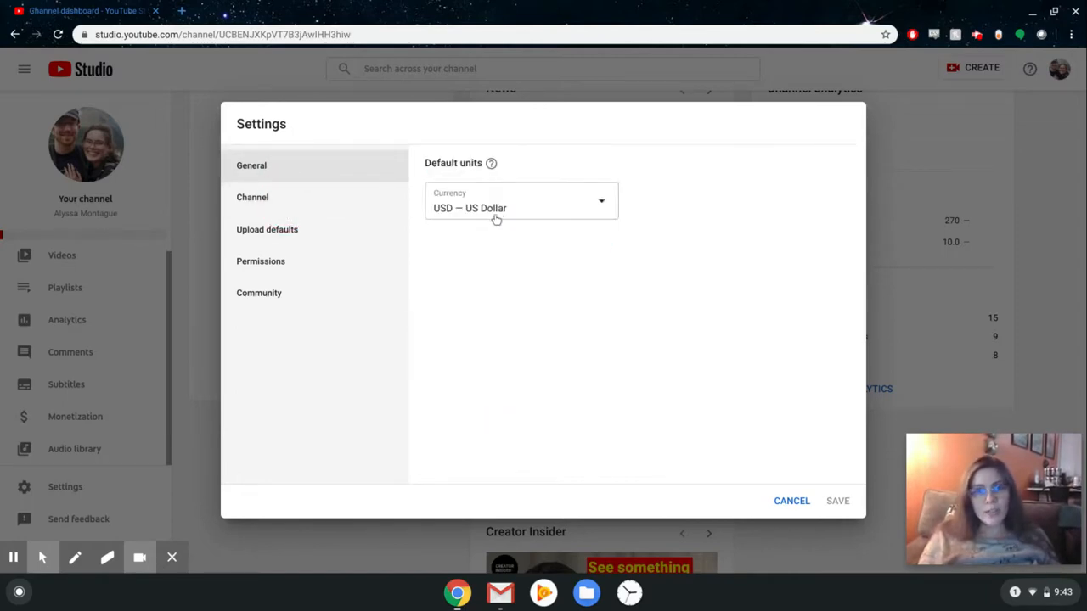
{"action": "left_click", "coordinate": [599, 214]}
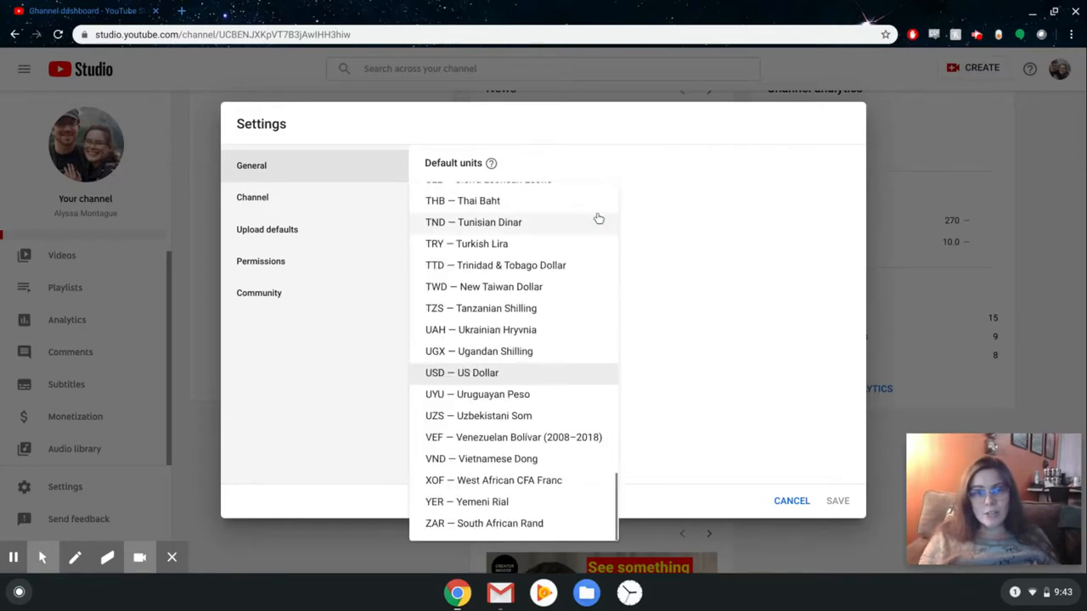
{"action": "left_click", "coordinate": [808, 270]}
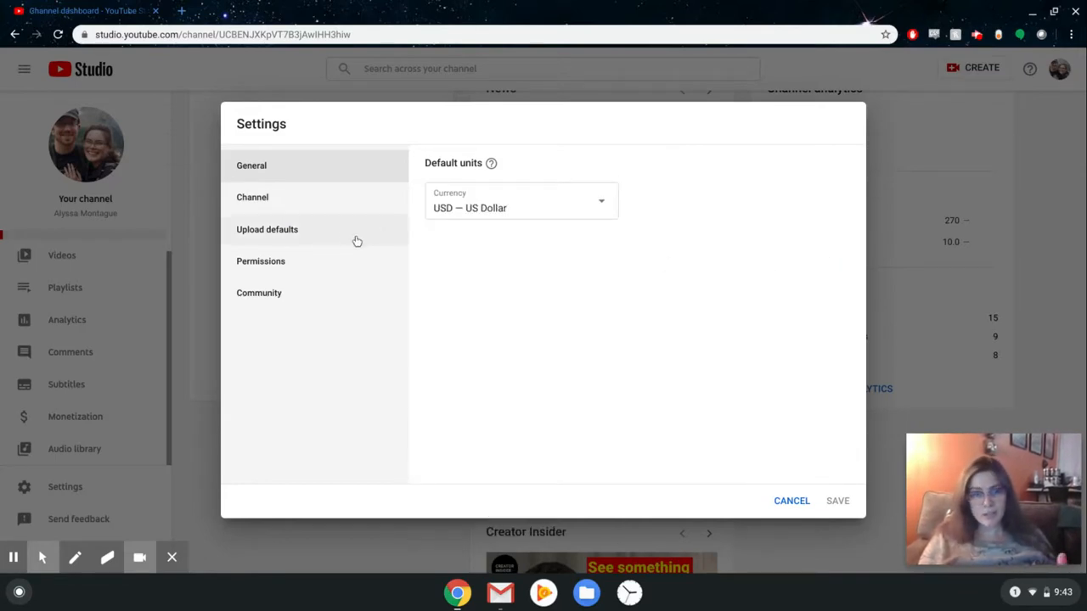
- Examine the channel's basic info and its advanced settings, from audience through subscriber count to advertisements
{"action": "left_click", "coordinate": [326, 212]}
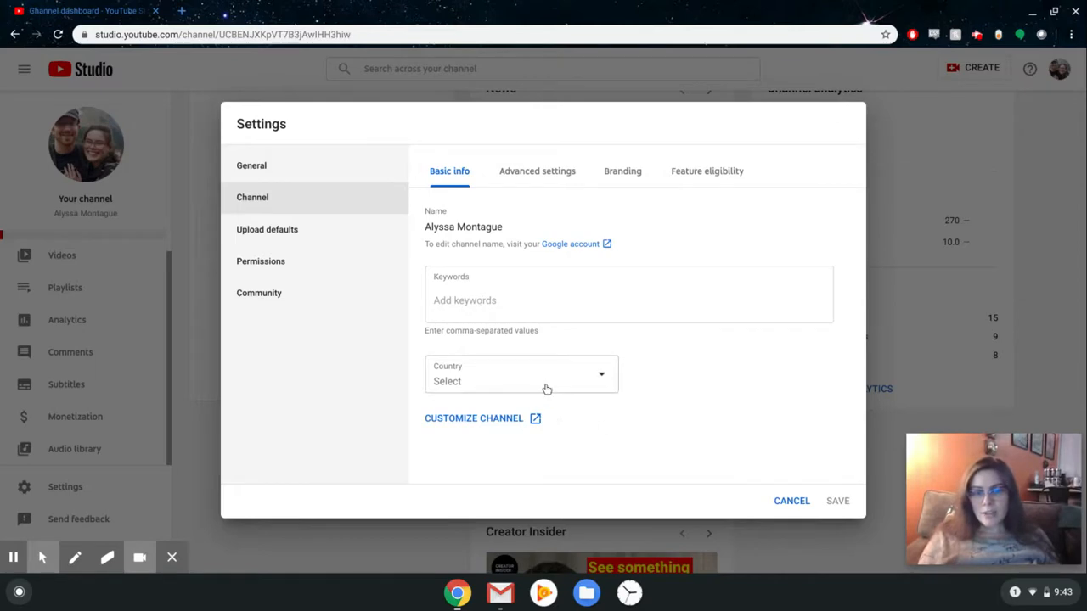
{"action": "left_click", "coordinate": [545, 172]}
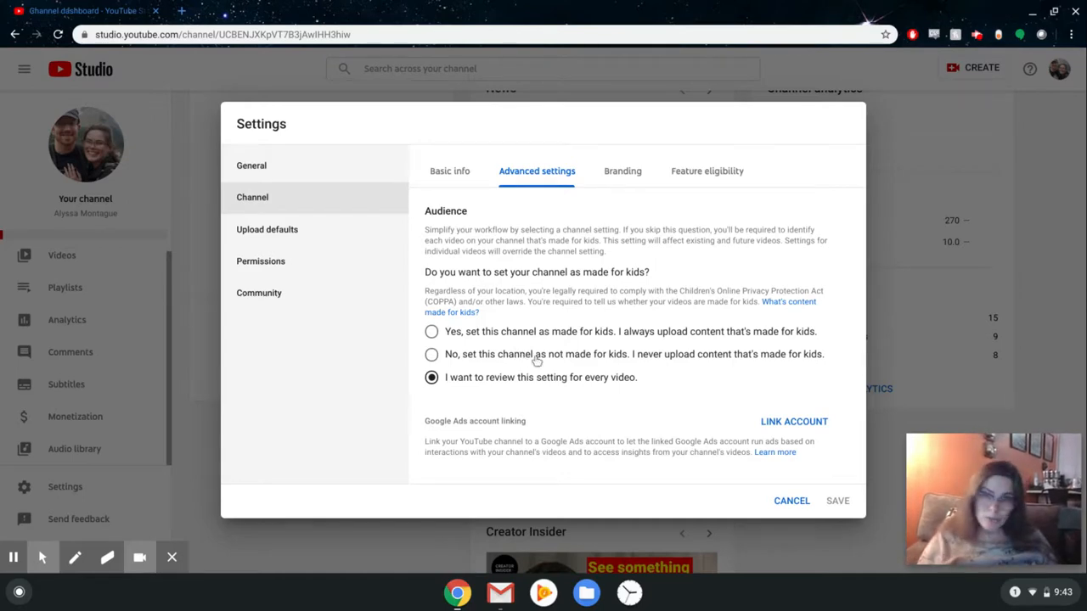
{"action": "scroll", "coordinate": [543, 400], "scroll_direction": "down", "scroll_amount": 1}
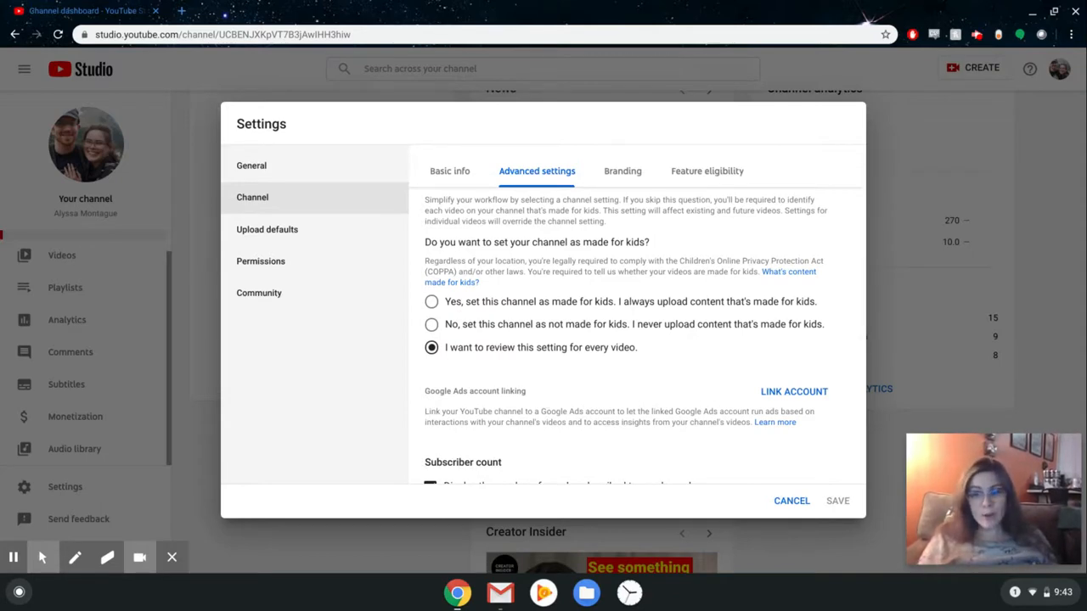
{"action": "scroll", "coordinate": [646, 332], "scroll_direction": "down", "scroll_amount": 5}
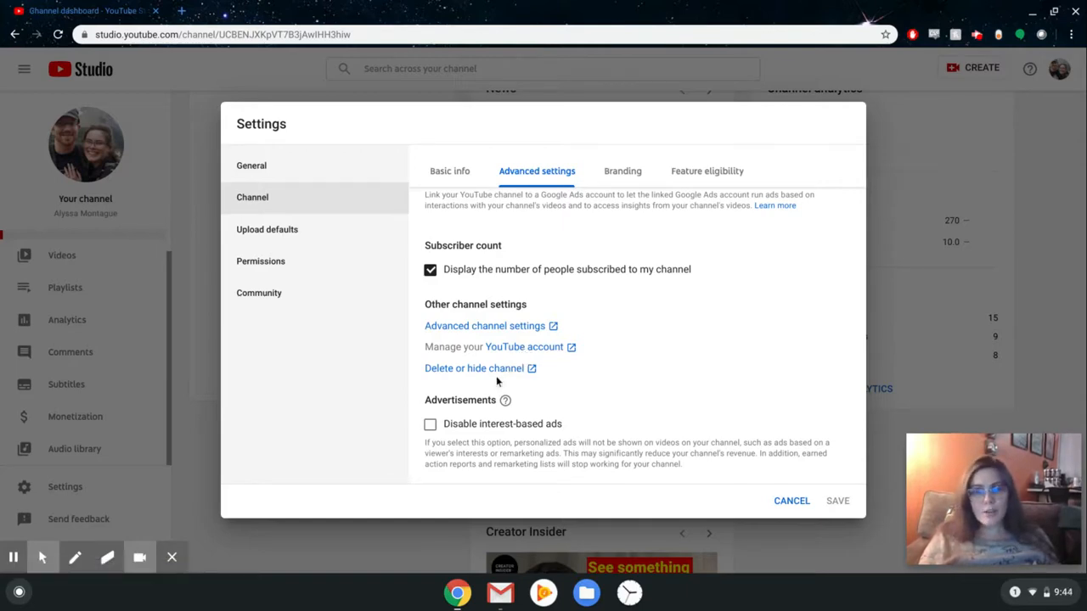
- View the channel's branding watermark option and expand the eligibility requirements for features that need phone verification
{"action": "left_click", "coordinate": [639, 181]}
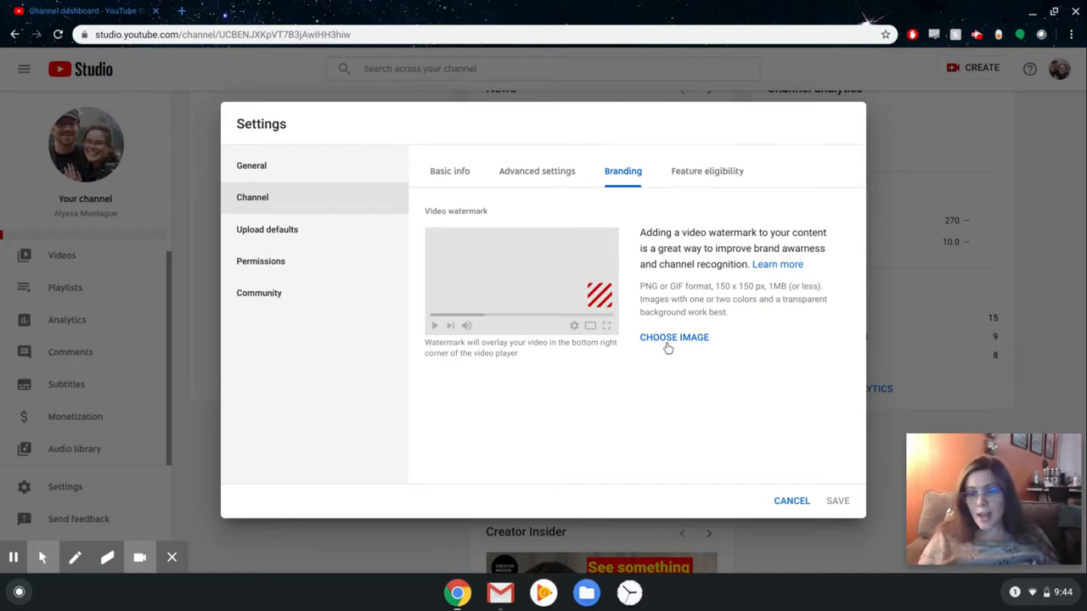
{"action": "left_click", "coordinate": [703, 184]}
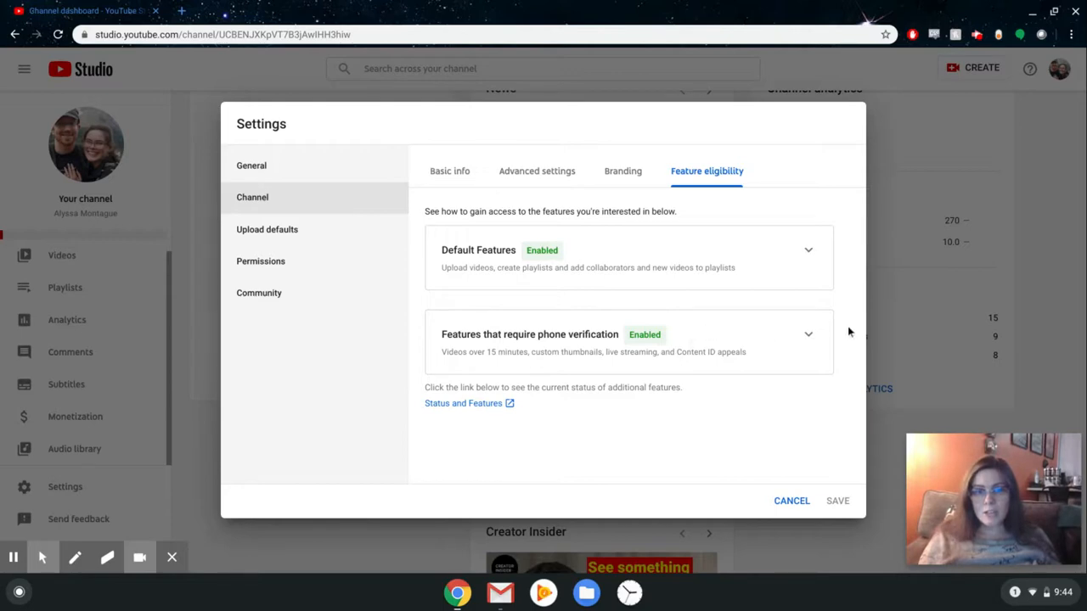
{"action": "left_click", "coordinate": [810, 336]}
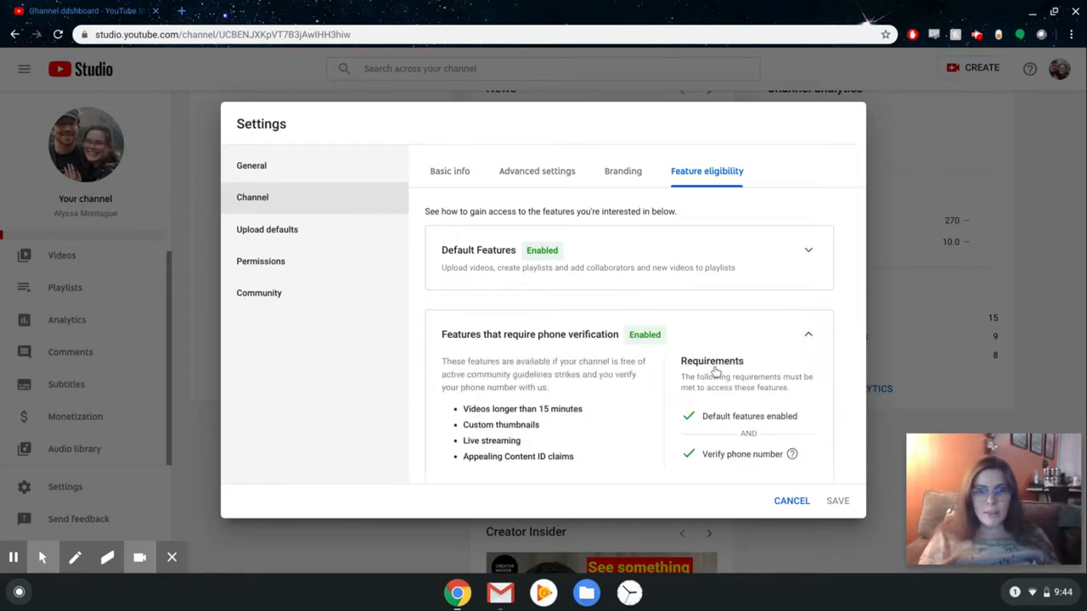
{"action": "scroll", "coordinate": [716, 371], "scroll_direction": "down", "scroll_amount": 1}
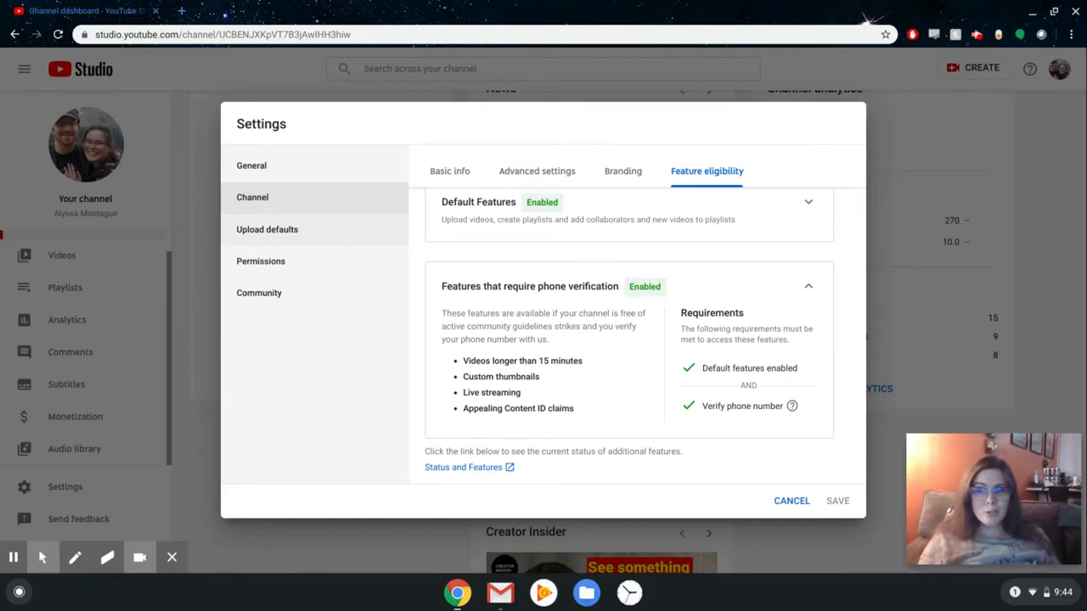
- View the basic upload defaults and the channel's manager permissions
{"action": "left_click", "coordinate": [283, 241]}
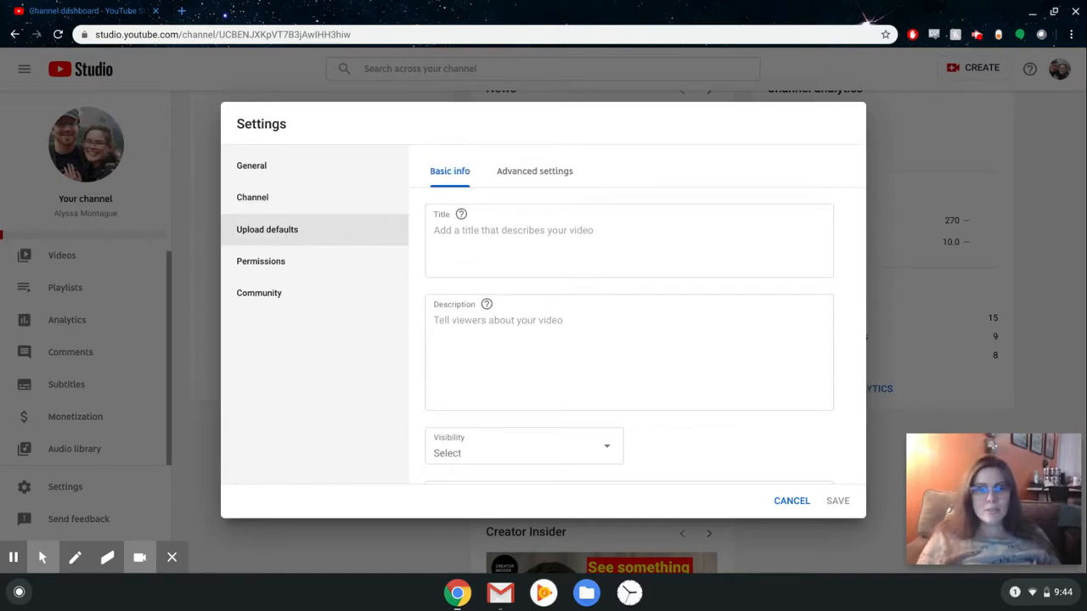
{"action": "left_click", "coordinate": [269, 270]}
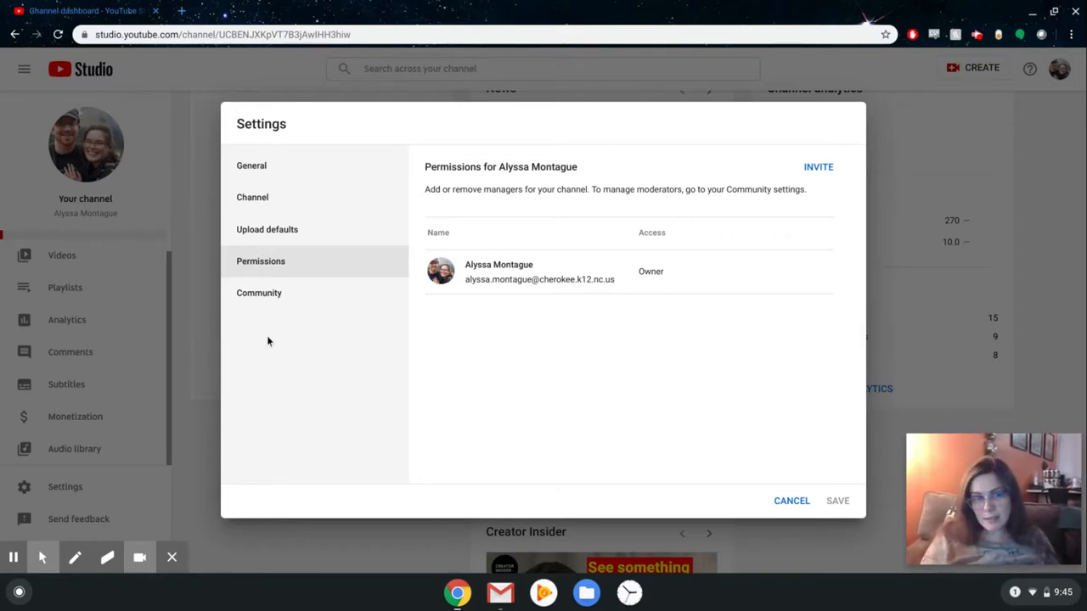
- Examine the community automated filters, including moderators and blocked words, and close the settings without saving
{"action": "left_click", "coordinate": [262, 298]}
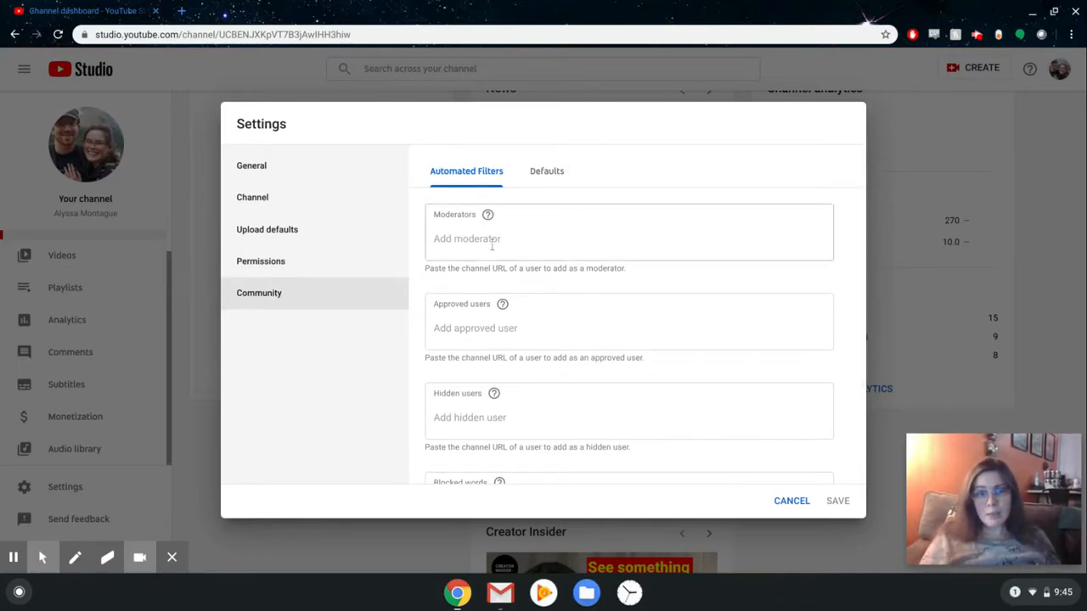
{"action": "scroll", "coordinate": [492, 246], "scroll_direction": "down", "scroll_amount": 3}
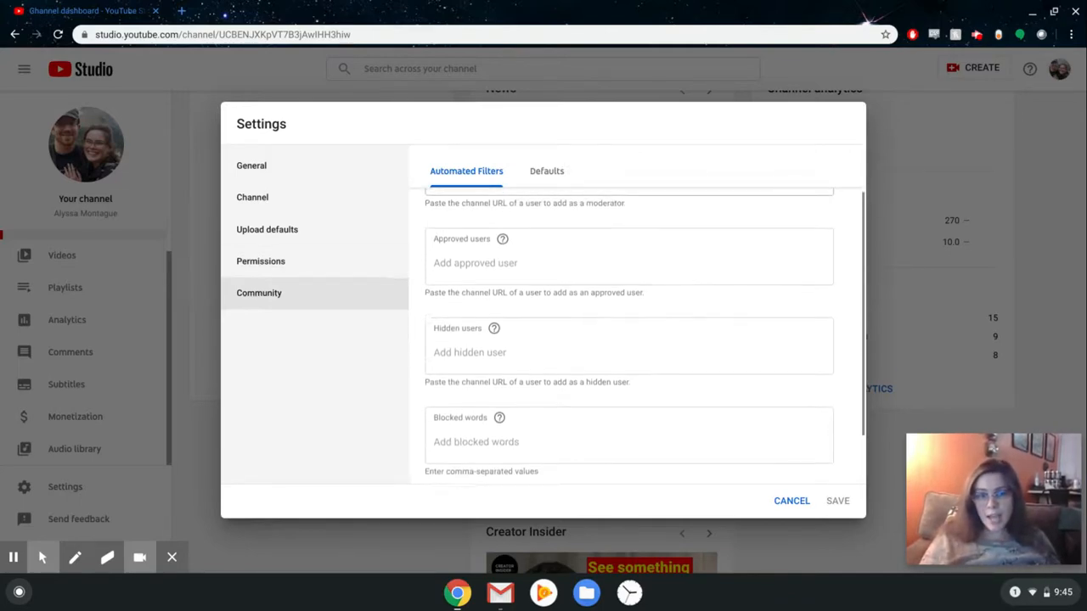
{"action": "scroll", "coordinate": [628, 331], "scroll_direction": "up", "scroll_amount": 2}
{"action": "scroll", "coordinate": [629, 332], "scroll_direction": "down", "scroll_amount": 4}
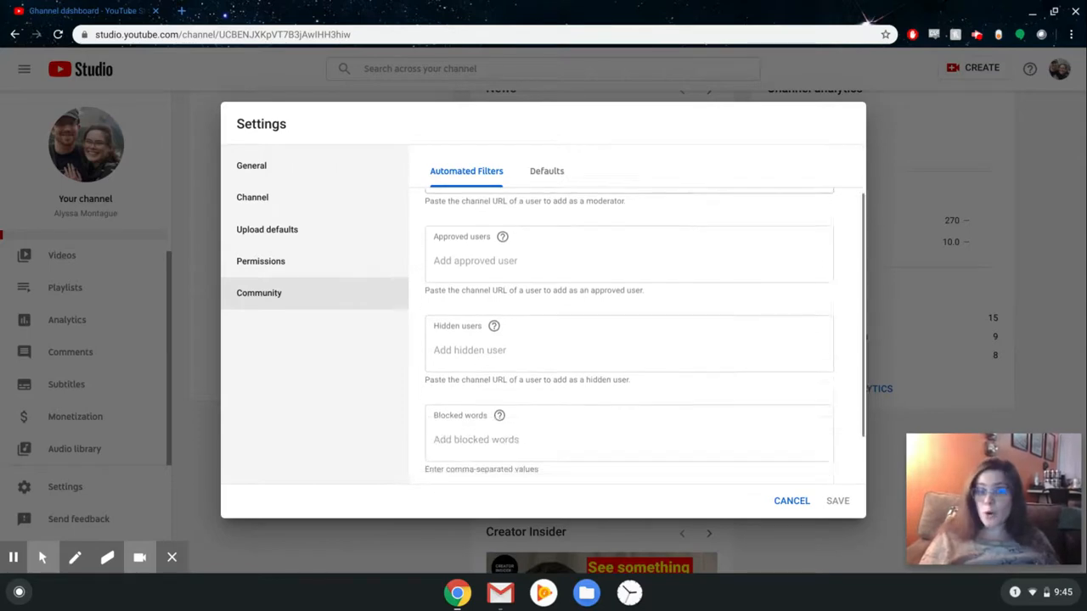
{"action": "scroll", "coordinate": [629, 332], "scroll_direction": "up", "scroll_amount": 4}
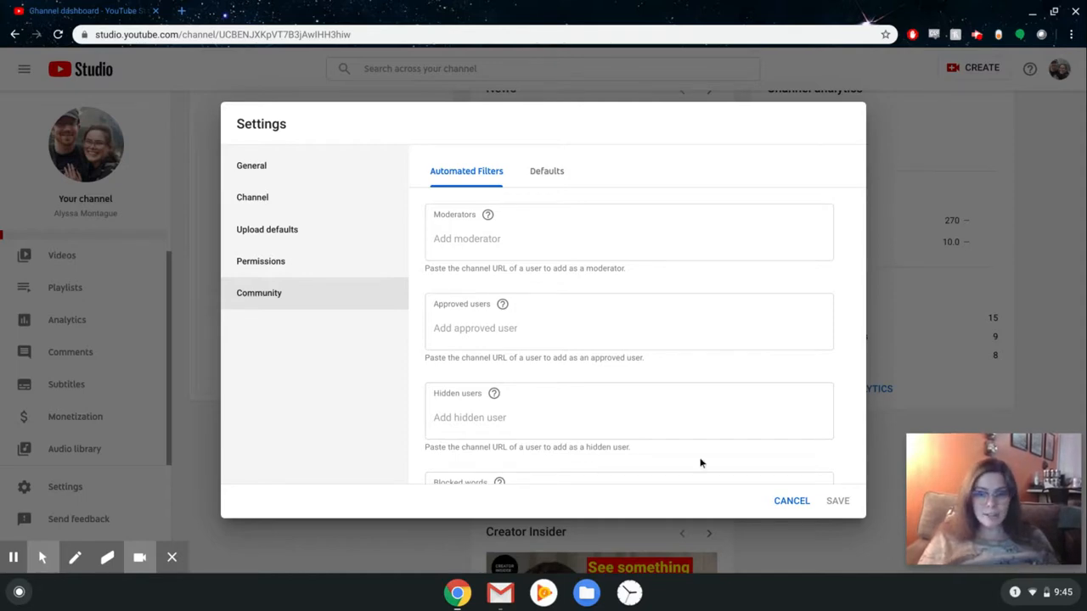
{"action": "left_click", "coordinate": [793, 504]}
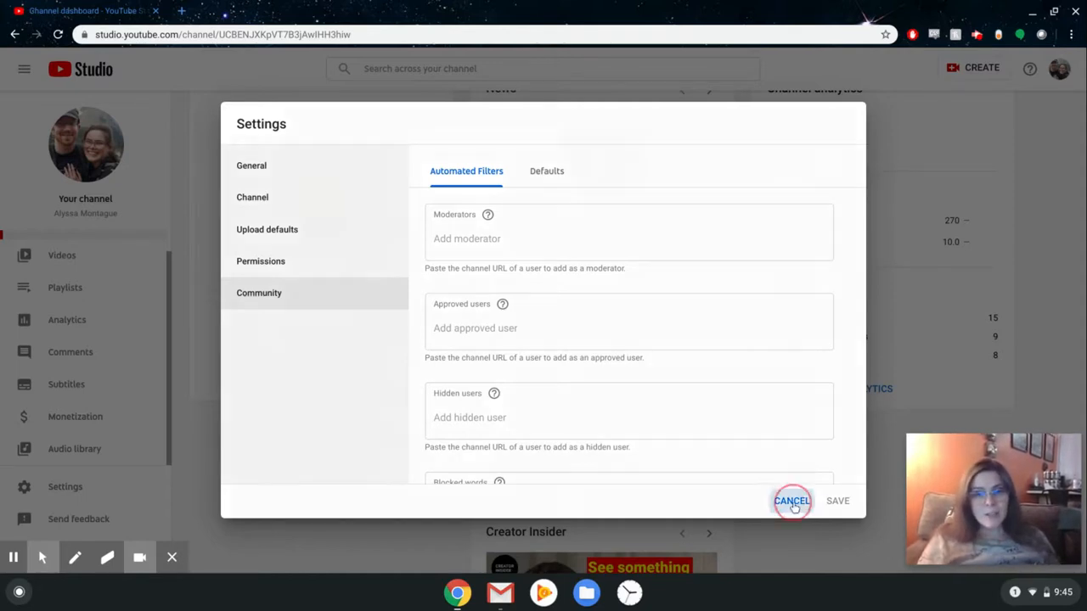
{"action": "scroll", "coordinate": [641, 527], "scroll_direction": "up", "scroll_amount": 2}
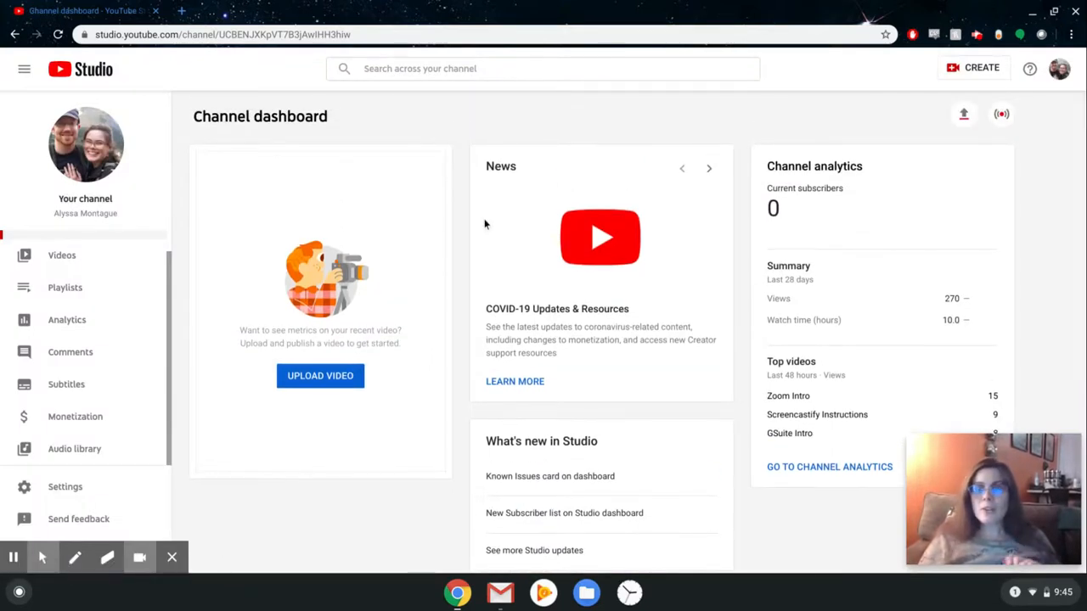
- View the content creation options without choosing one, and collapse and re-expand the Studio side navigation
{"action": "left_click", "coordinate": [986, 75]}
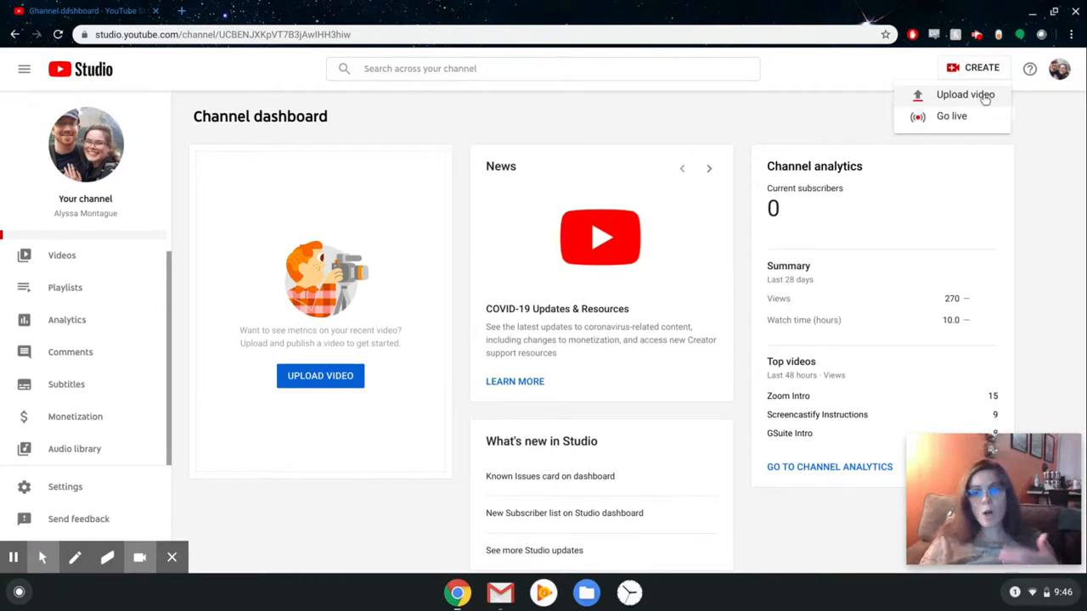
{"action": "left_click", "coordinate": [813, 116]}
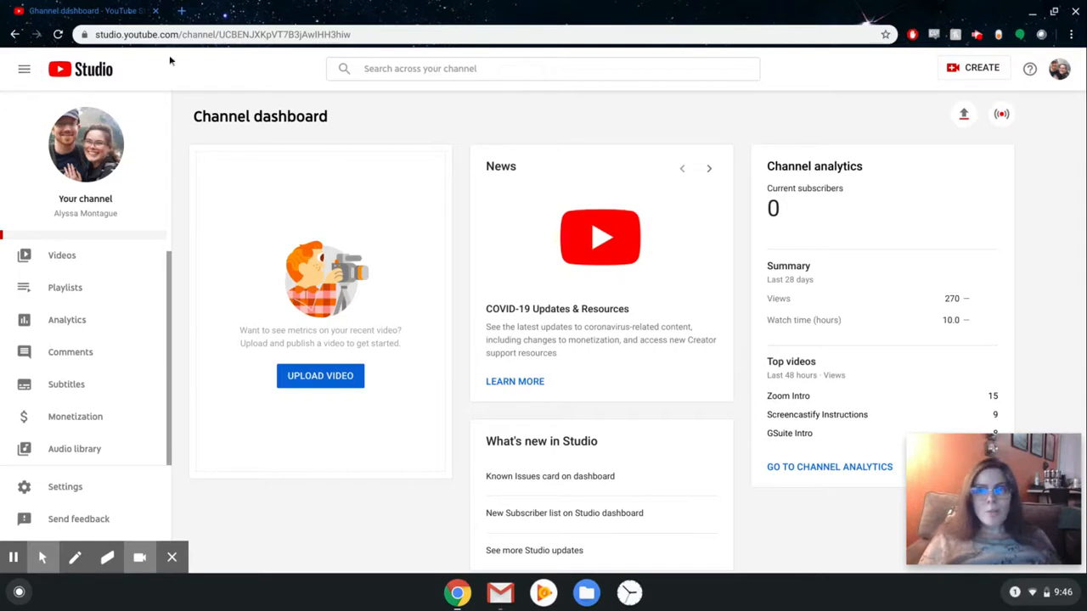
{"action": "left_click", "coordinate": [24, 71]}
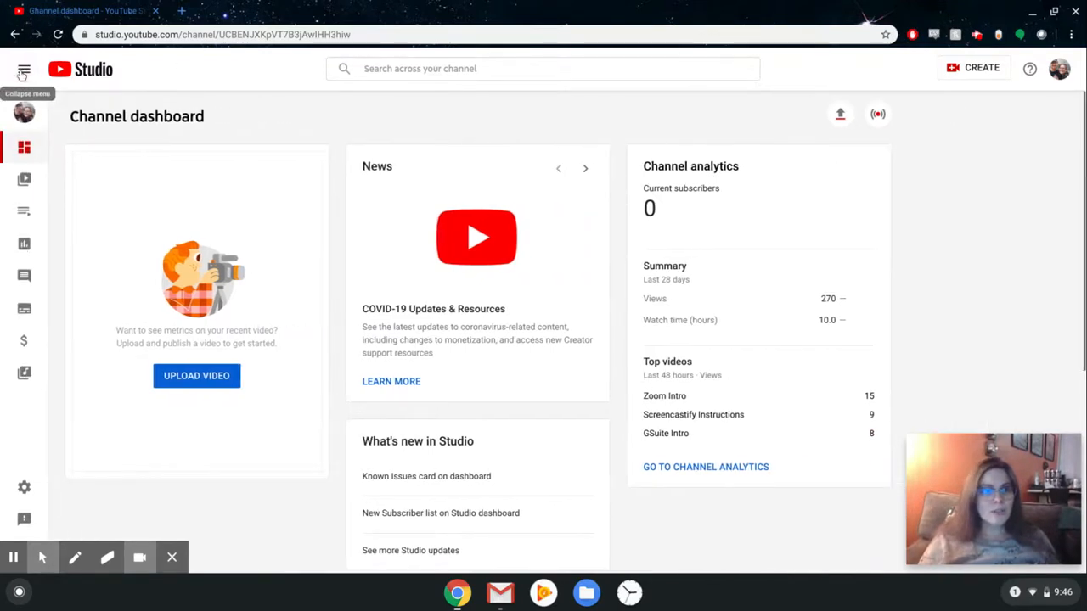
{"action": "left_click", "coordinate": [24, 71]}
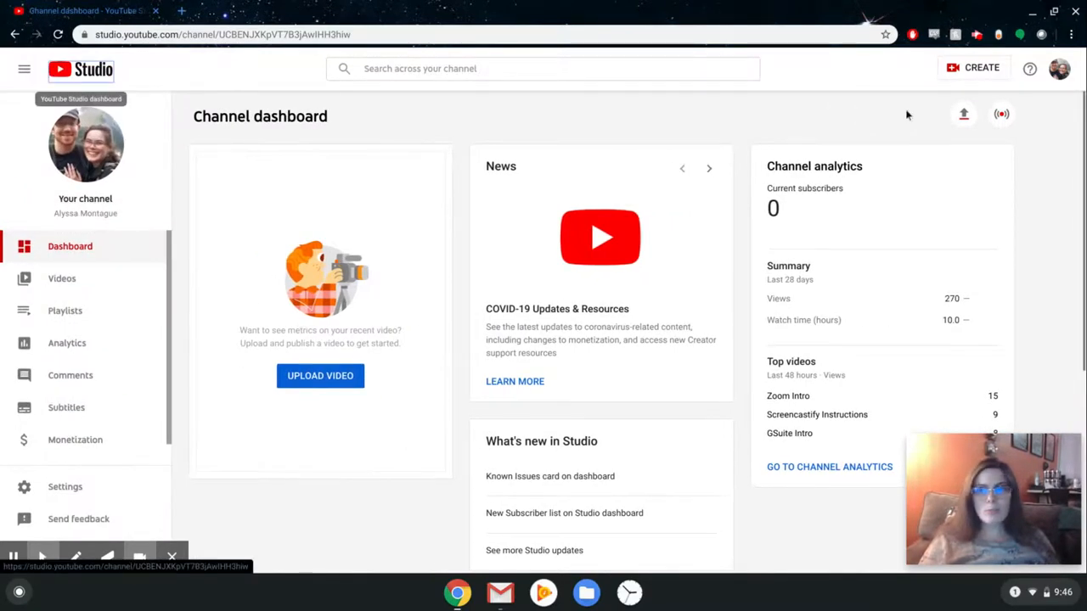
- Leave Studio for the youtube.com home page and look through its recommended videos and movie picks
{"action": "left_click", "coordinate": [1059, 69]}
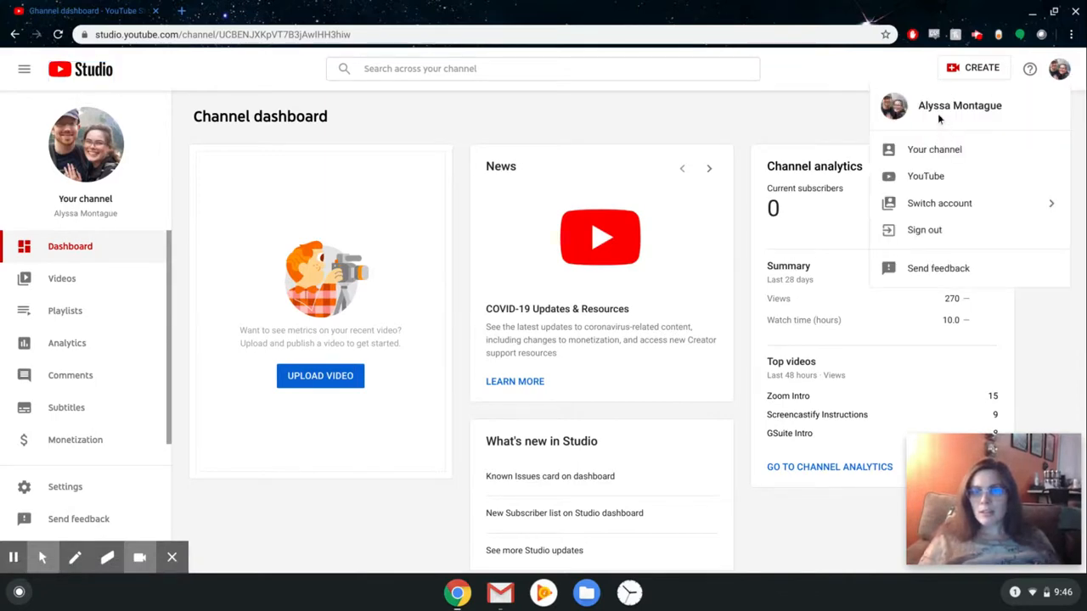
{"action": "left_click", "coordinate": [448, 37]}
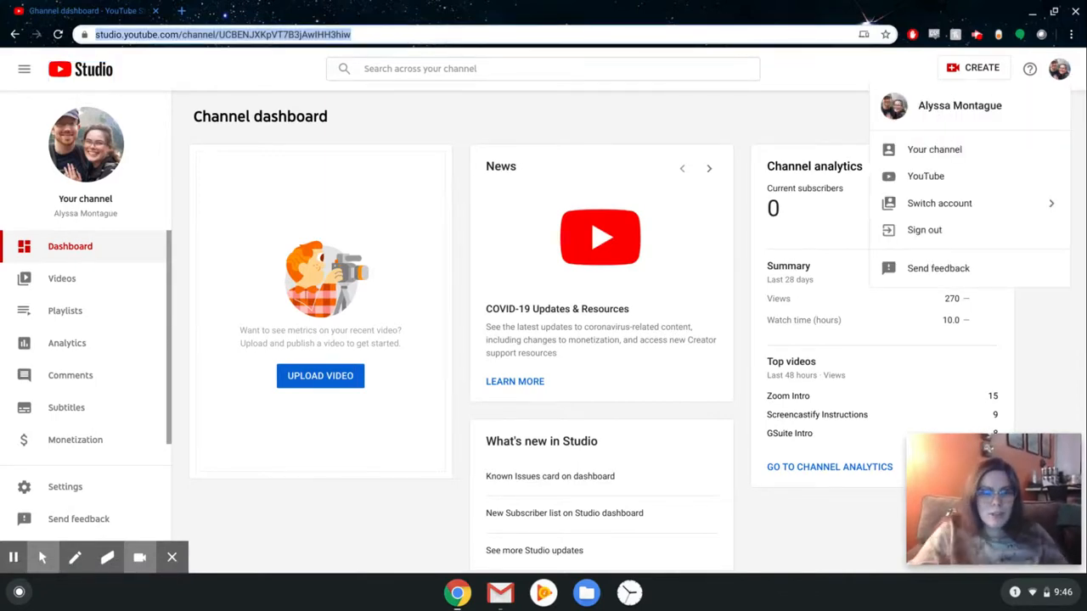
{"action": "type", "text": "you"}
{"action": "key", "text": "Return"}
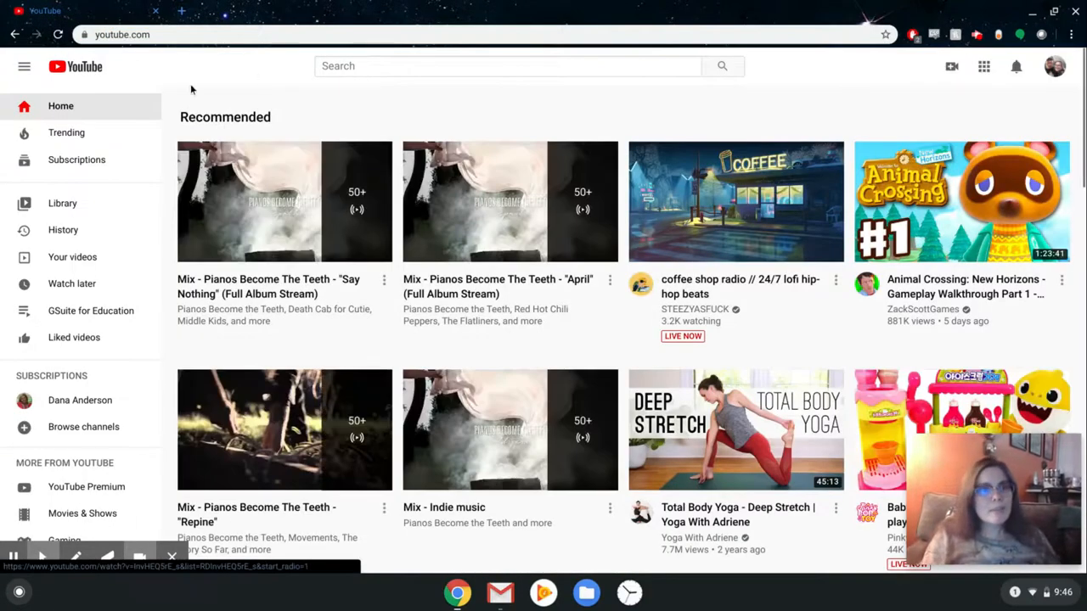
{"action": "scroll", "coordinate": [405, 195], "scroll_direction": "down", "scroll_amount": 1}
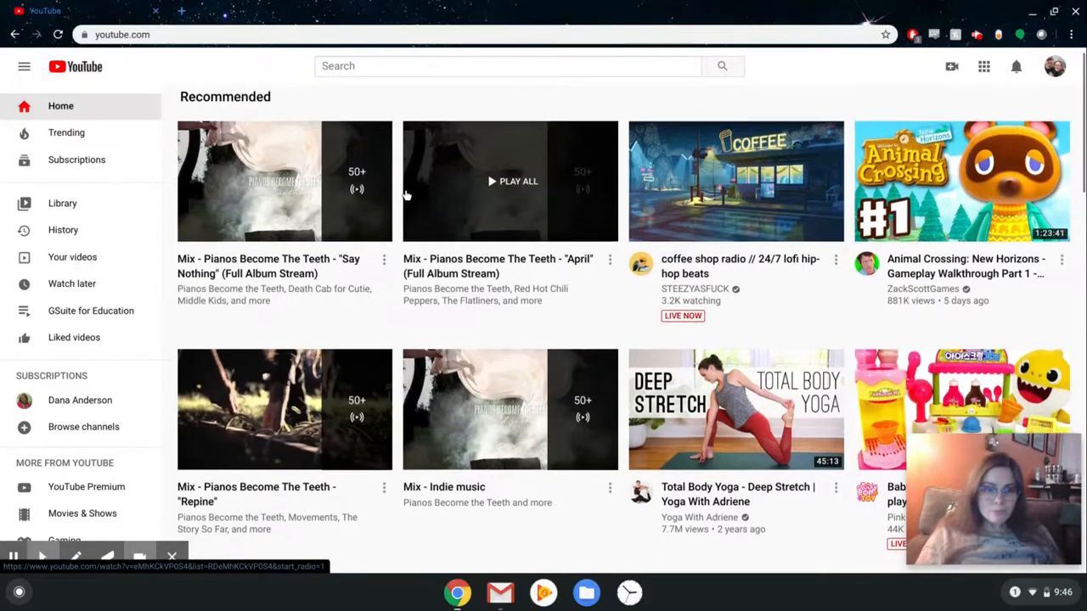
{"action": "scroll", "coordinate": [406, 196], "scroll_direction": "down", "scroll_amount": 9}
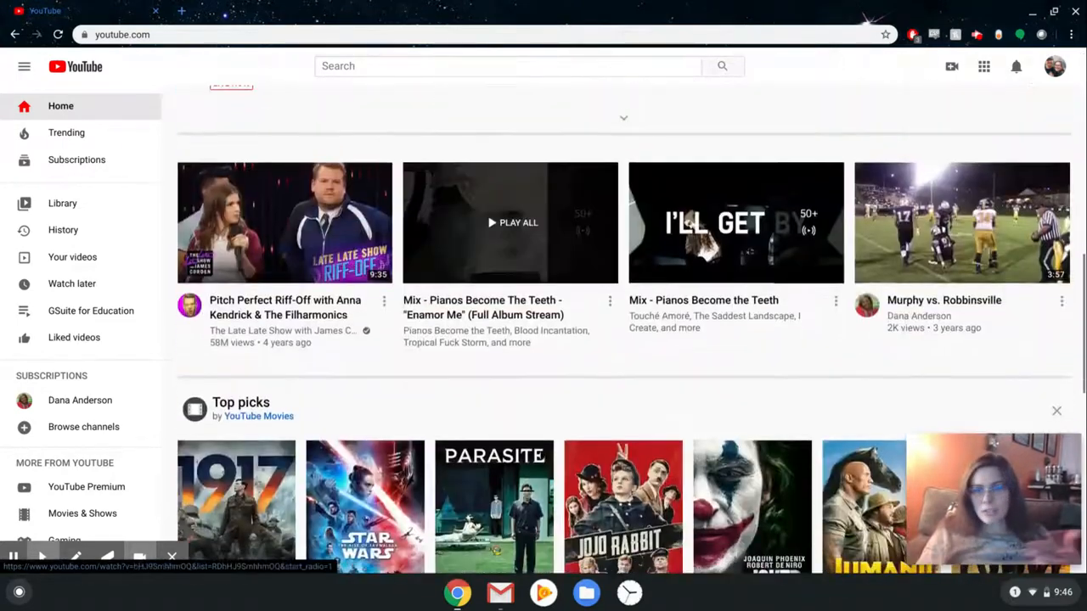
{"action": "scroll", "coordinate": [510, 222], "scroll_direction": "down", "scroll_amount": 2}
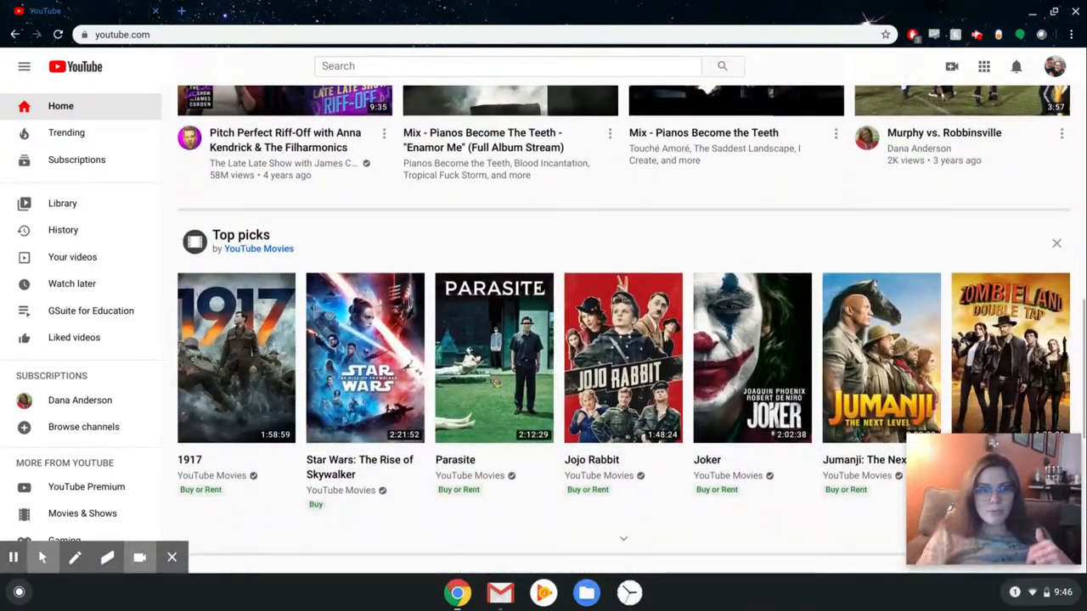
{"action": "scroll", "coordinate": [624, 340], "scroll_direction": "up", "scroll_amount": 11}
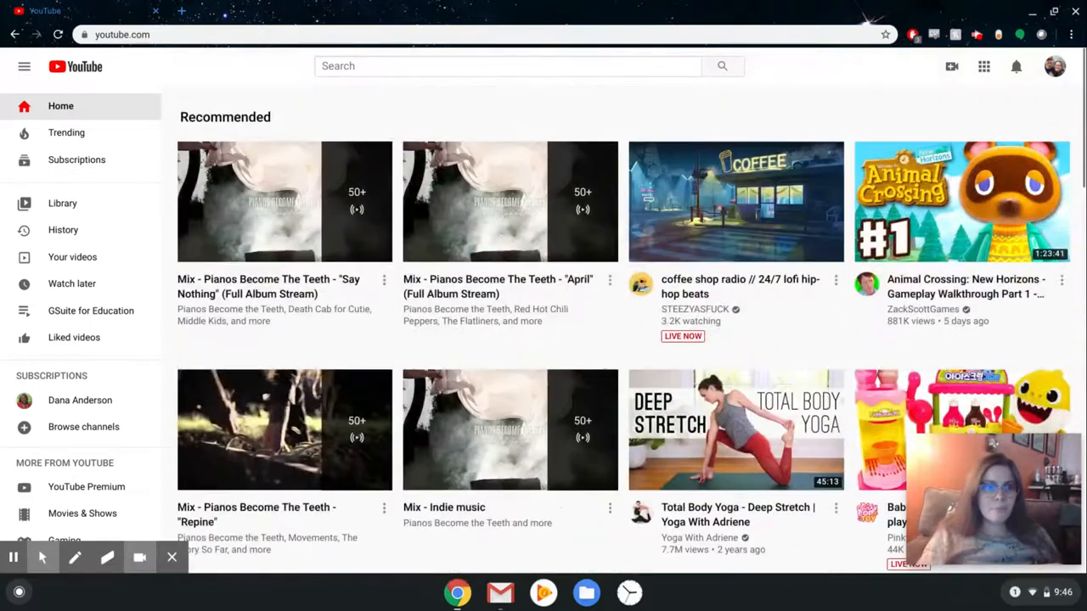
- Search YouTube for "google classroom tutorial"
{"action": "left_click", "coordinate": [400, 65]}
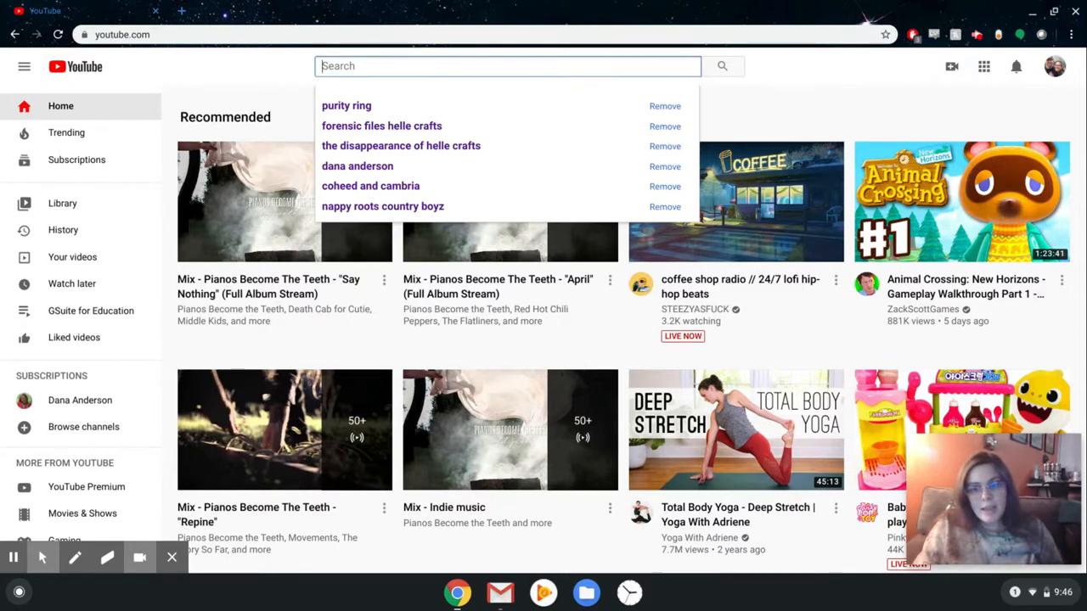
{"action": "type", "text": "google"}
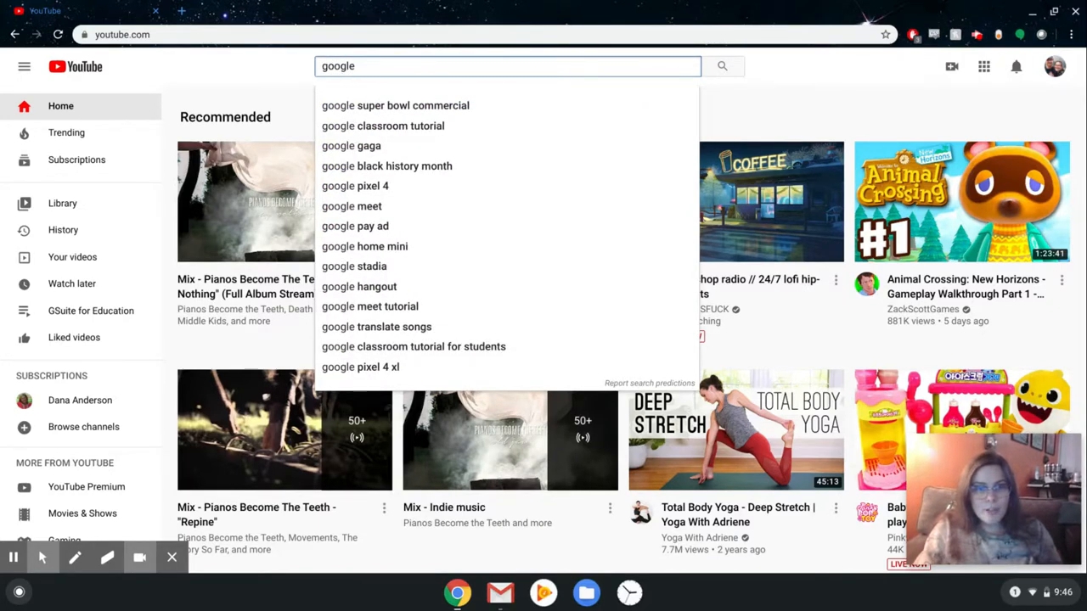
{"action": "type", "text": " classroom"}
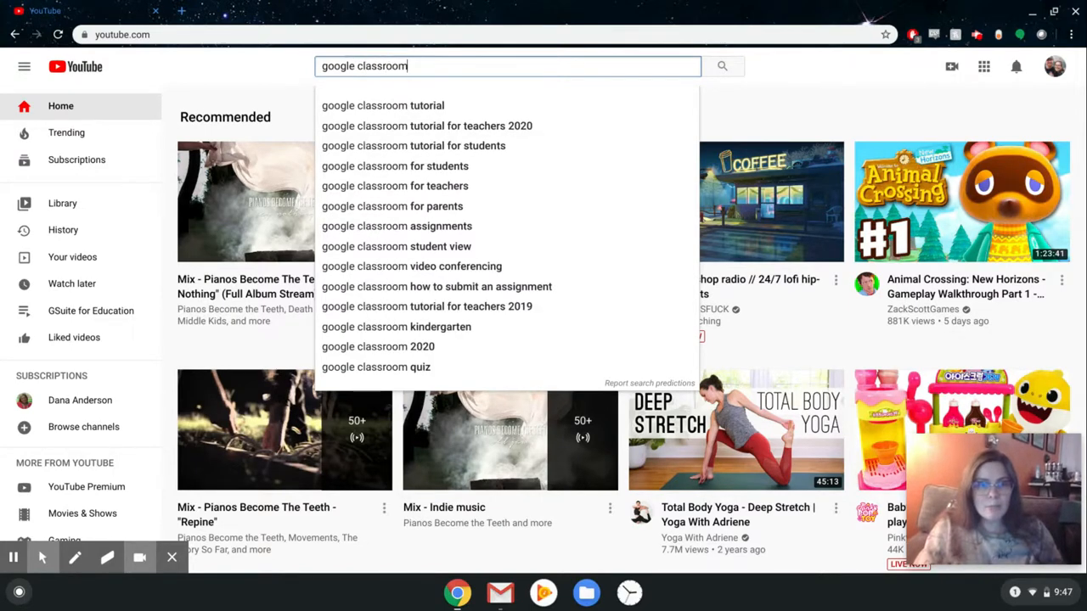
{"action": "type", "text": " tutorial"}
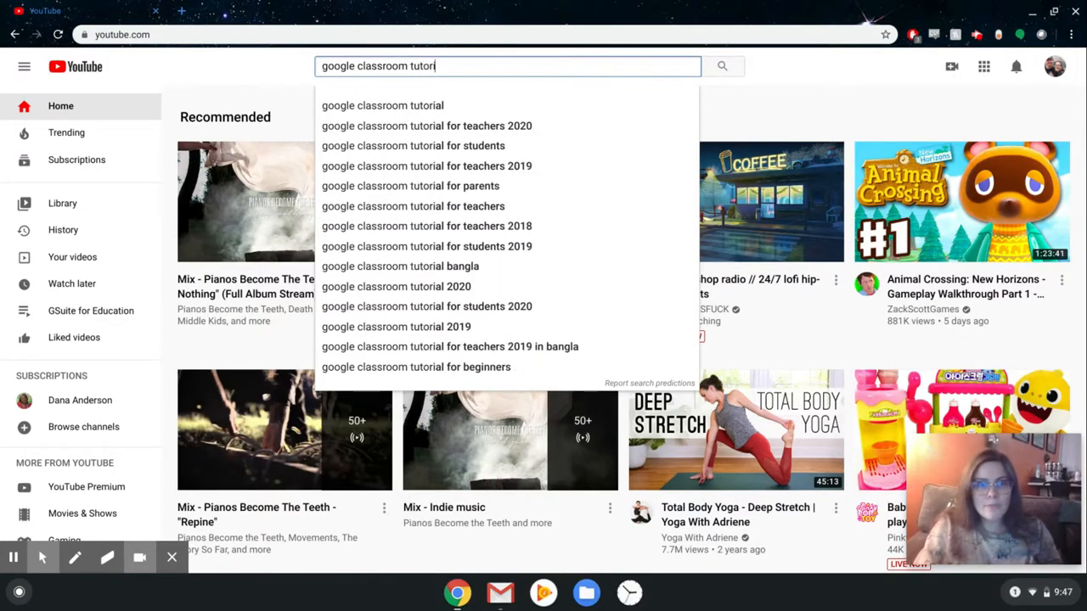
{"action": "key", "text": "Return"}
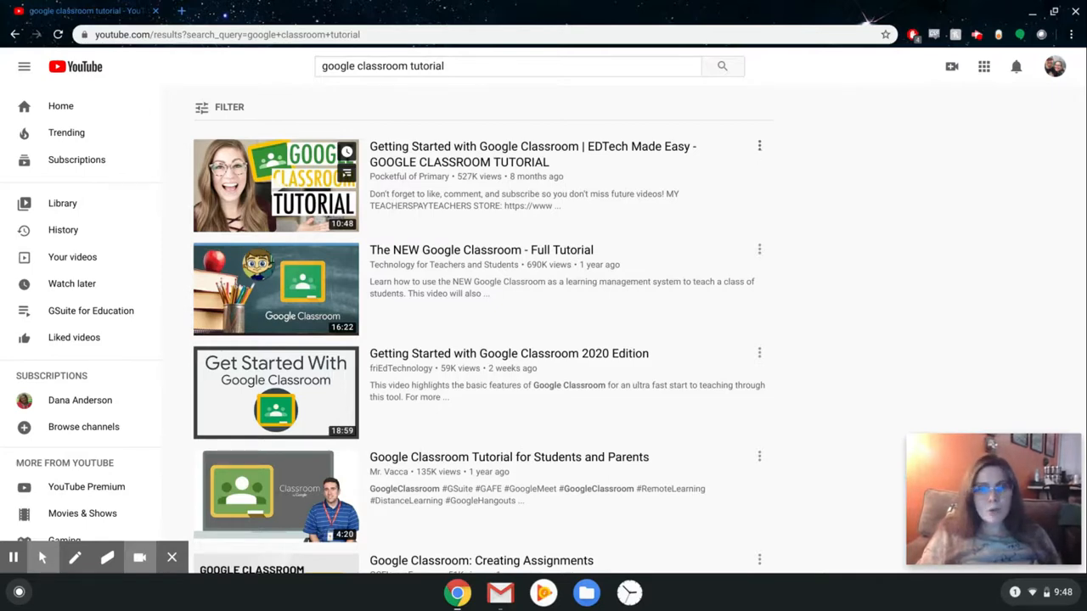
- View the playlists available for saving the first search result, and close the choices without saving the video
{"action": "left_click", "coordinate": [761, 151]}
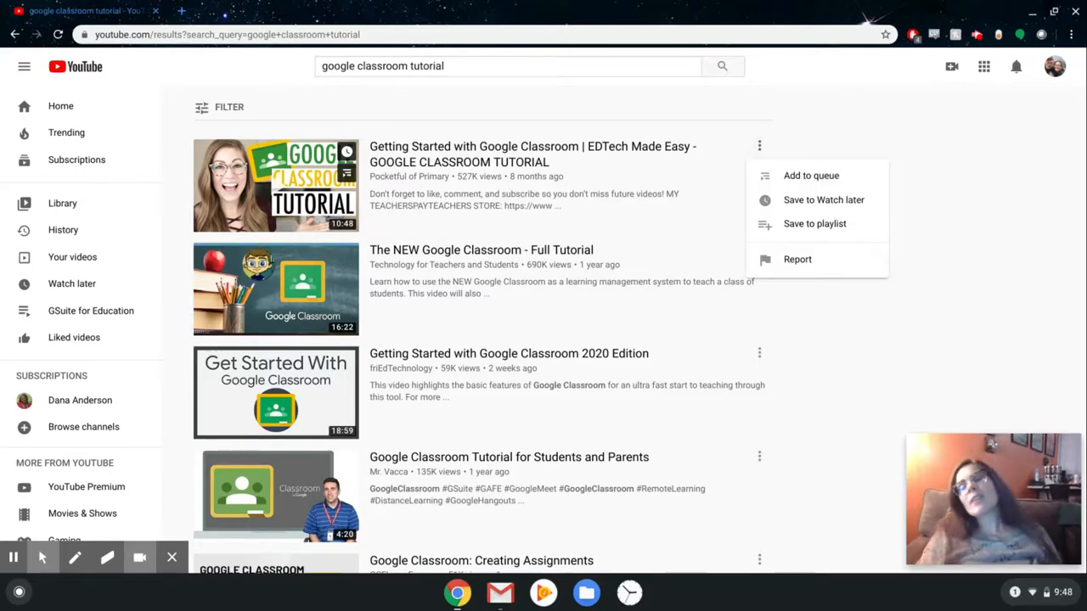
{"action": "left_click", "coordinate": [802, 233]}
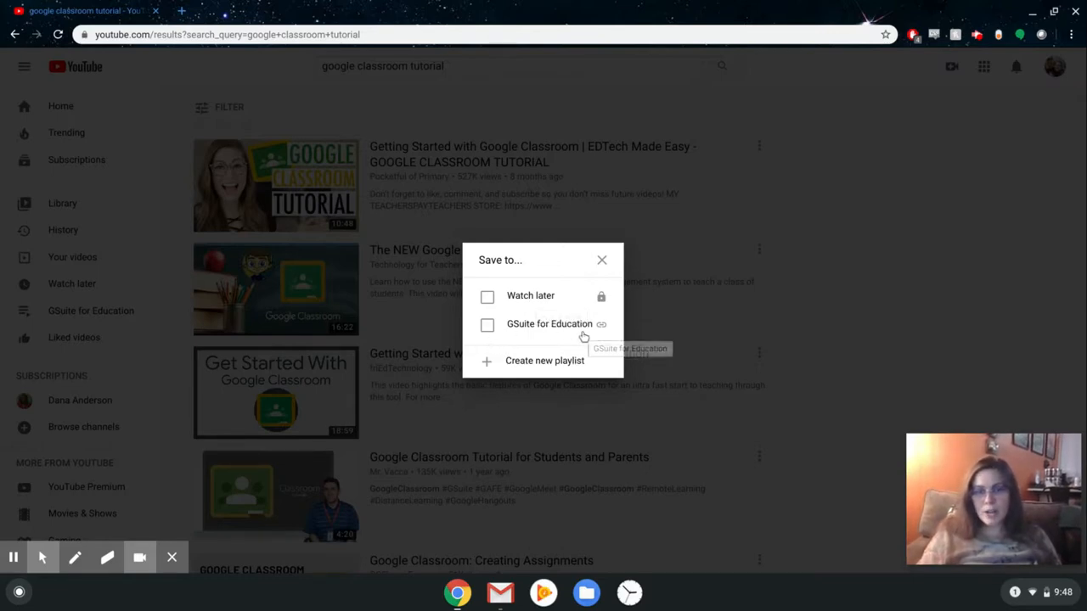
{"action": "left_click", "coordinate": [604, 258]}
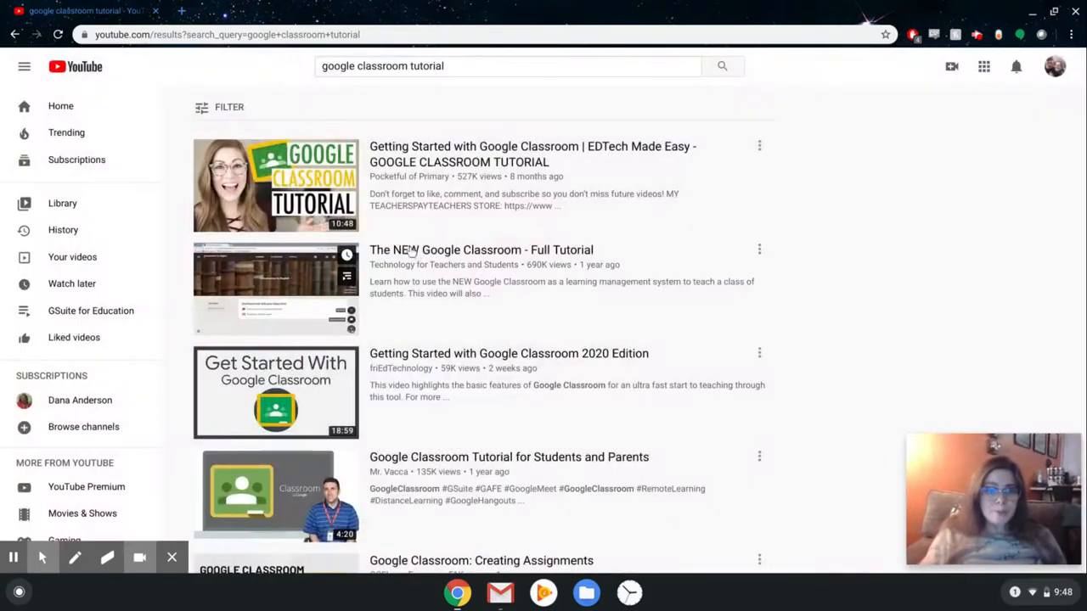
- Open the "Getting Started with Google Classroom | EDTech Made Easy" video and pause its playback
{"action": "mouse_move", "coordinate": [312, 178]}
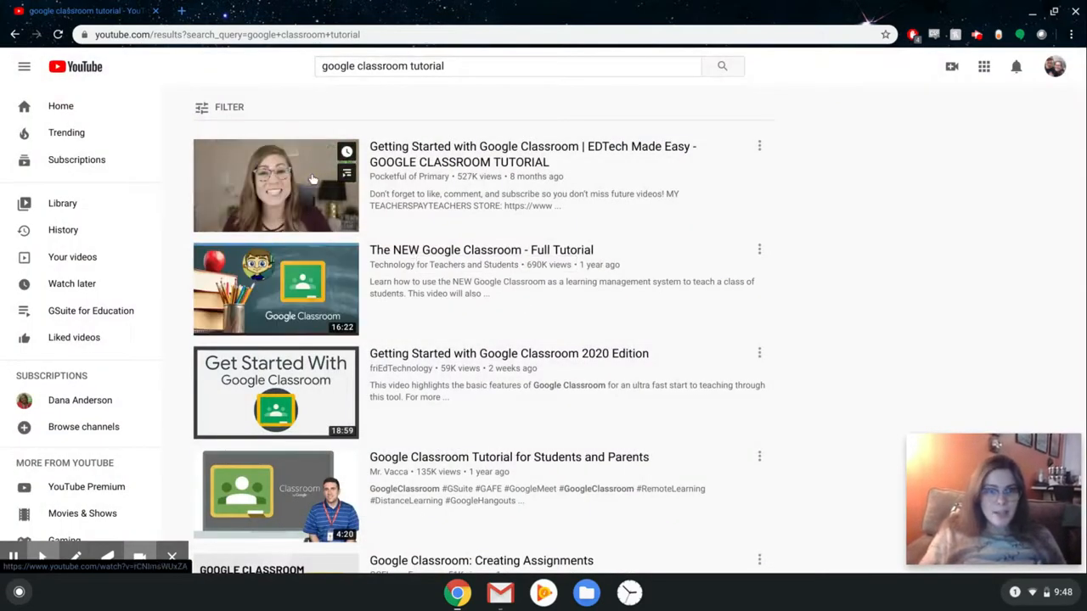
{"action": "left_click", "coordinate": [429, 159]}
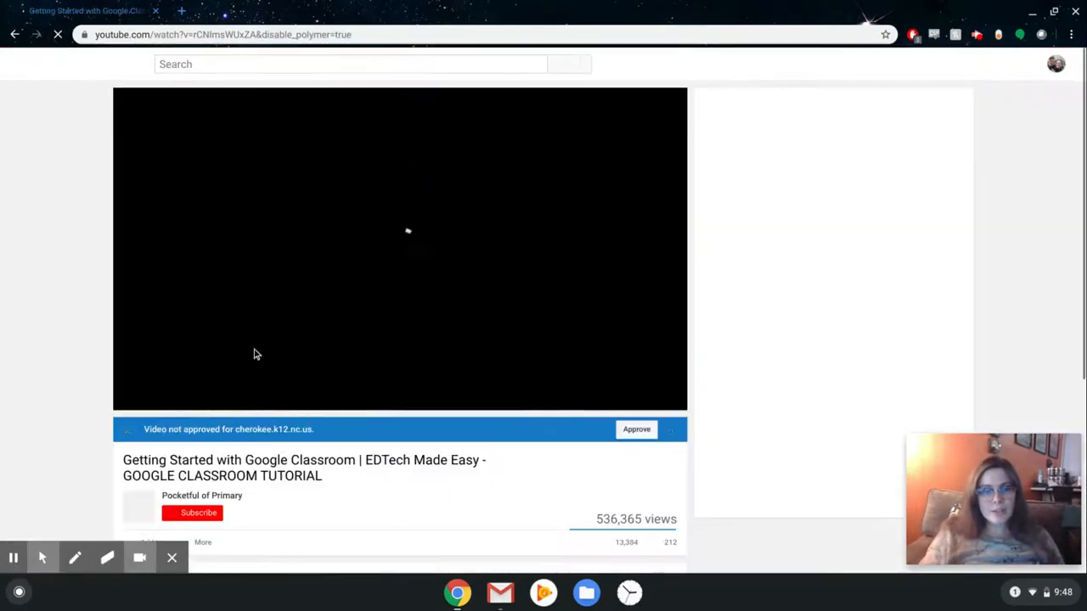
{"action": "left_click", "coordinate": [315, 272]}
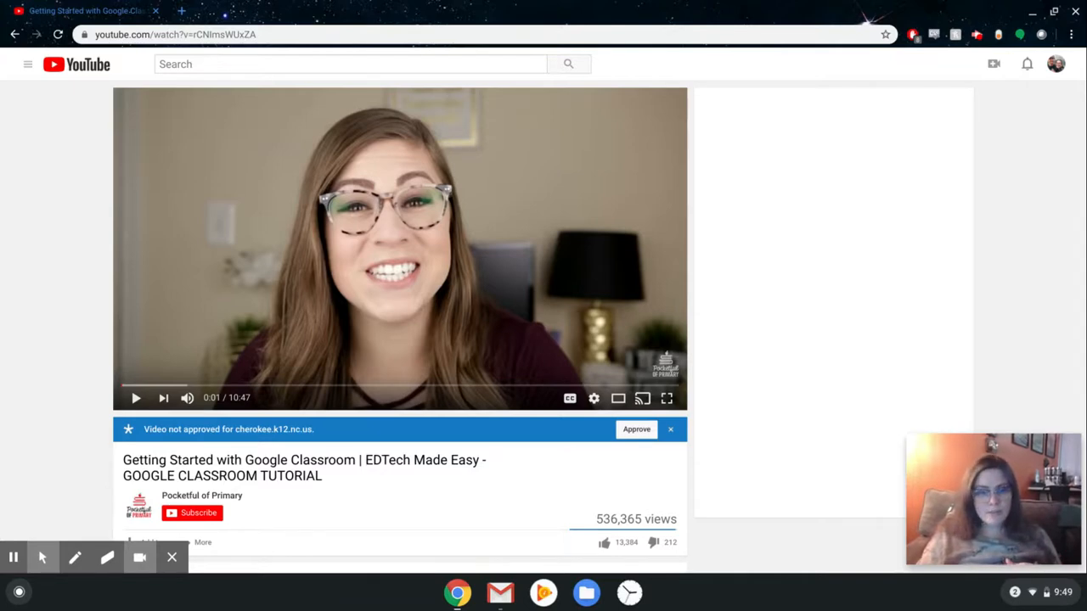
- Examine the approval, subscribe and description details below the paused video, and return to the YouTube home page
{"action": "scroll", "coordinate": [561, 502], "scroll_direction": "down", "scroll_amount": 1}
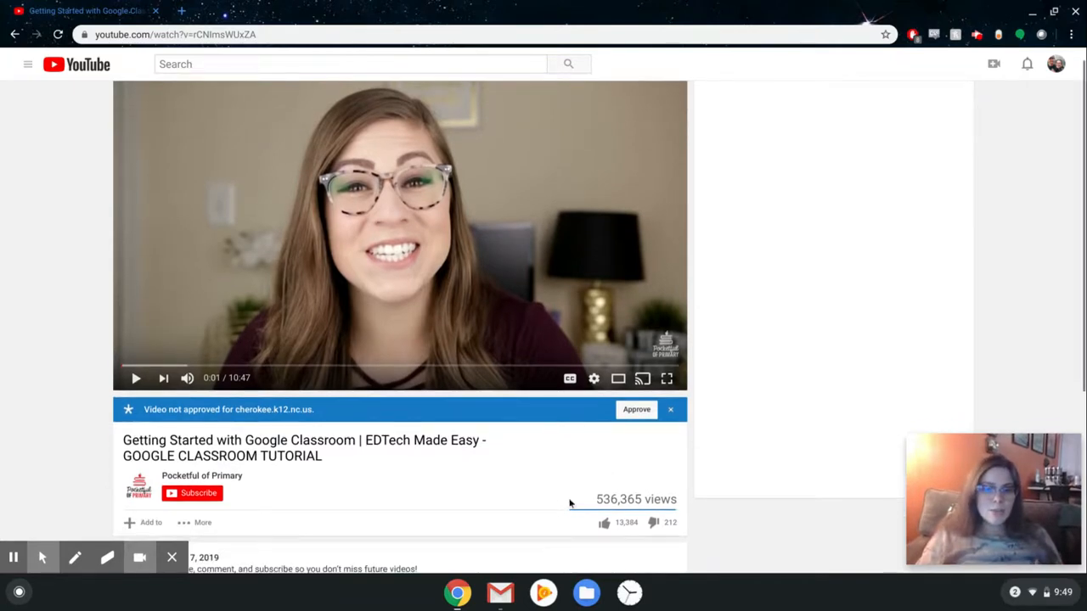
{"action": "scroll", "coordinate": [553, 504], "scroll_direction": "down", "scroll_amount": 1}
{"action": "scroll", "coordinate": [553, 507], "scroll_direction": "down", "scroll_amount": 1}
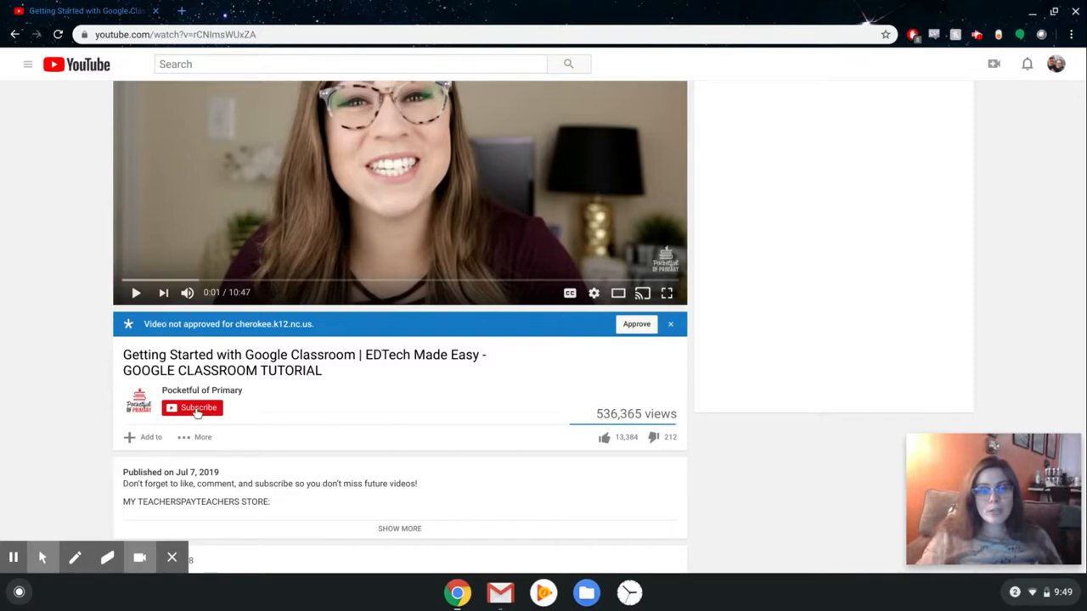
{"action": "scroll", "coordinate": [197, 411], "scroll_direction": "up", "scroll_amount": 2}
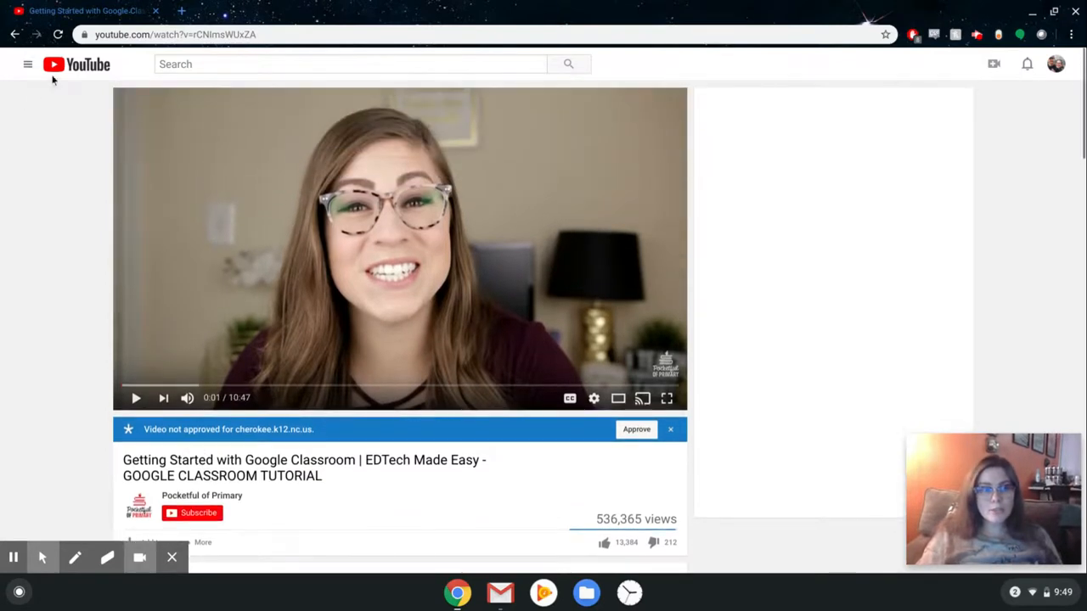
{"action": "left_click", "coordinate": [71, 74]}
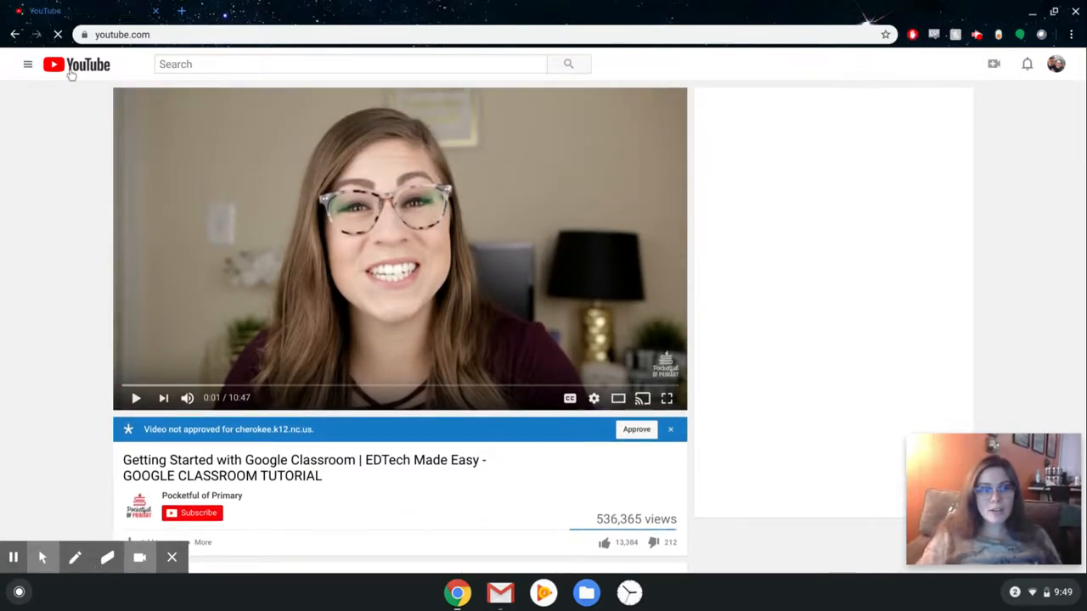